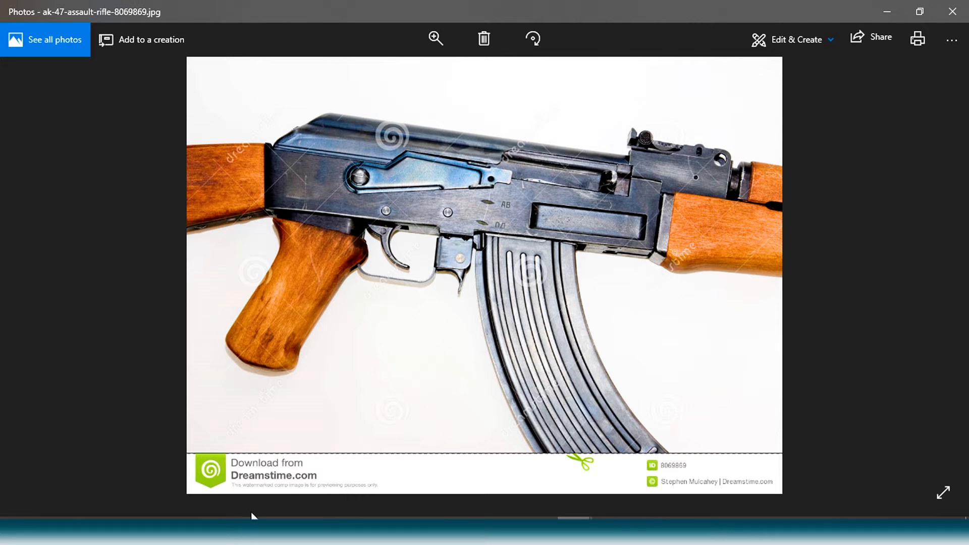
Switch to LightWave Modeler and select the lower and upper points of the U-shaped collar at the handguard's front end.
key(alt+Tab)
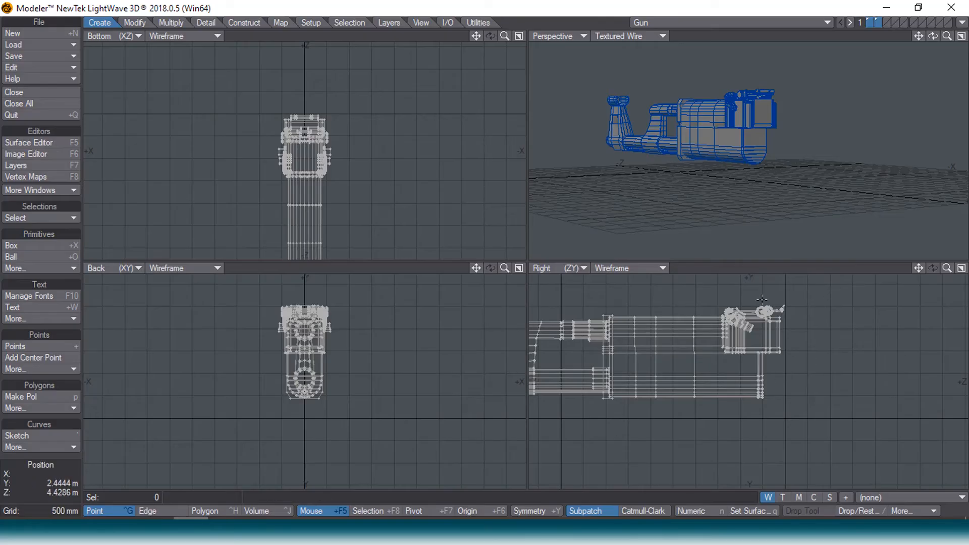
scroll(751, 373, up, 3)
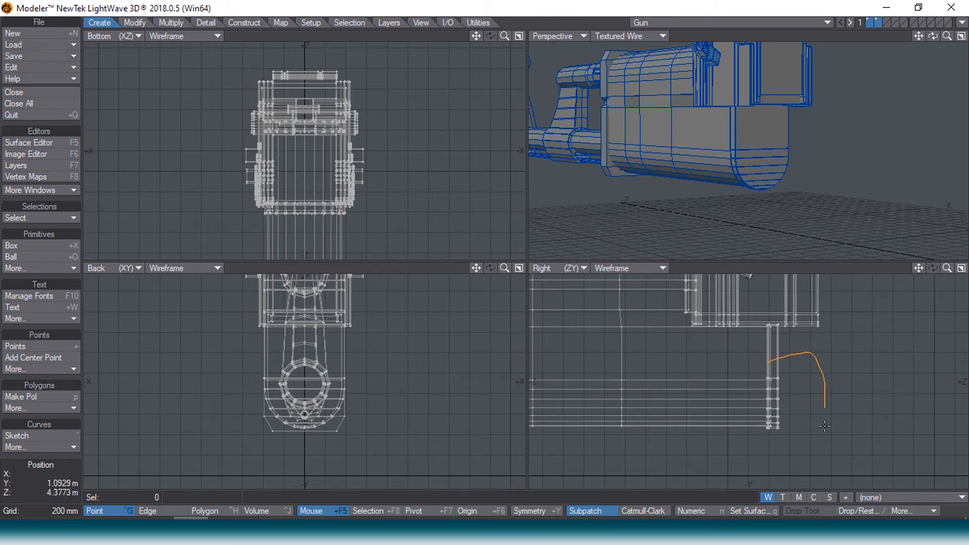
mouse_move(758, 457)
right_down()
mouse_move(737, 376)
mouse_move(783, 390)
right_up()
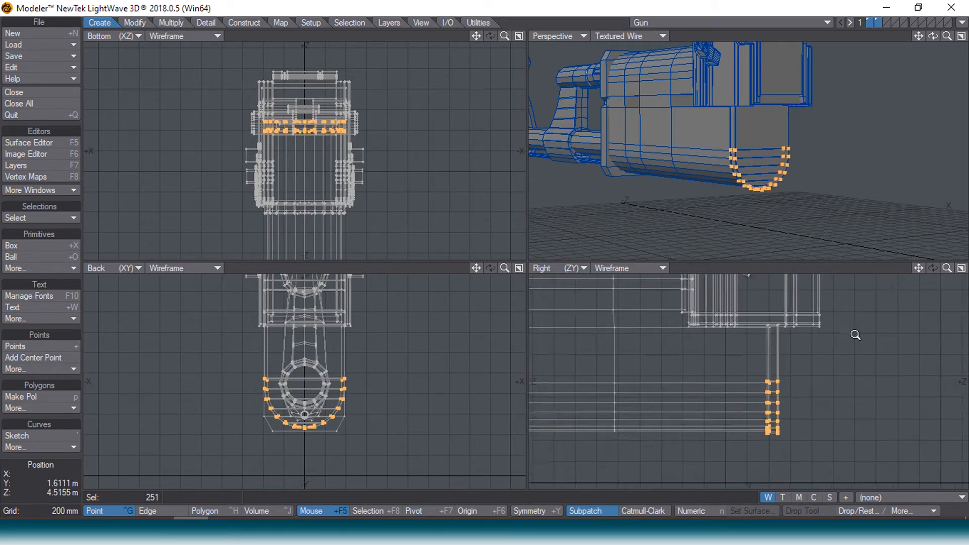
scroll(767, 346, up, 3)
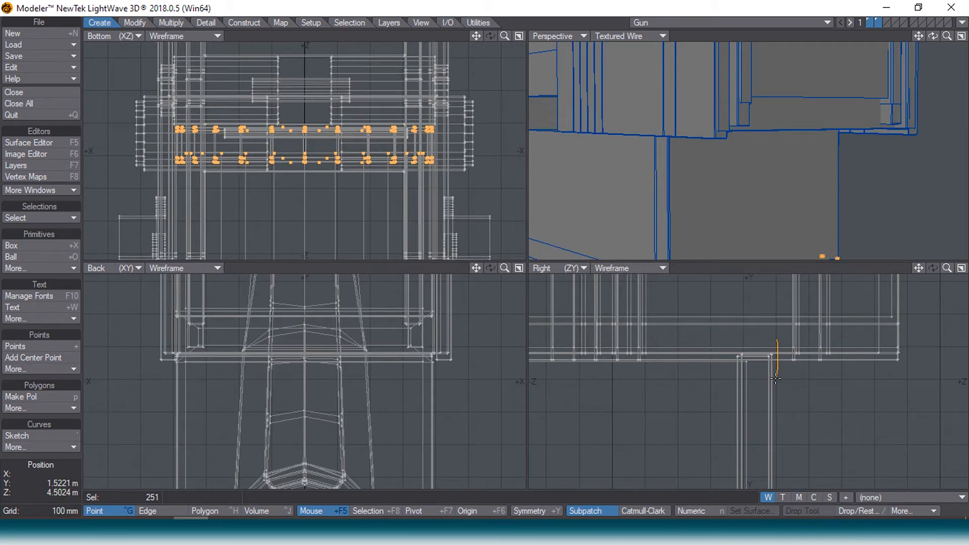
right_drag(753, 334, 757, 340)
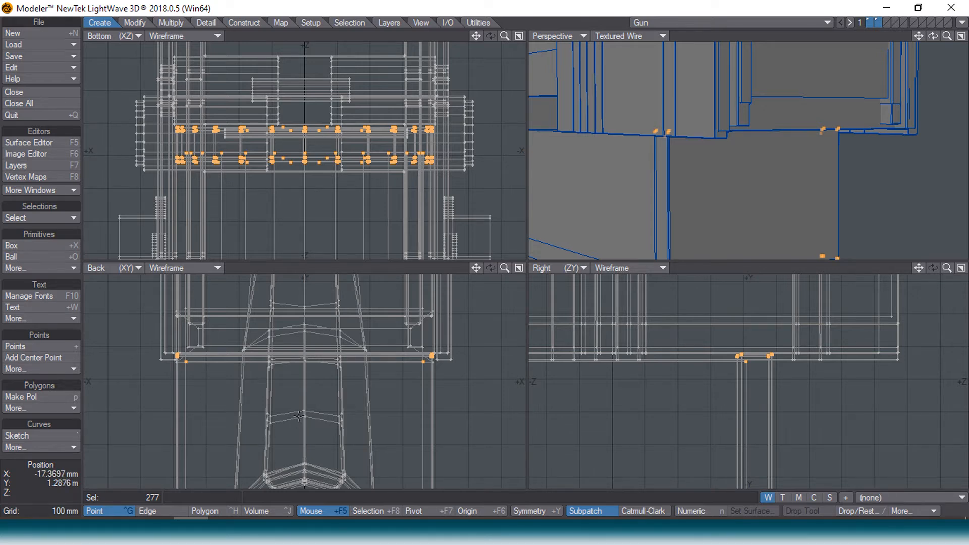
Scale up the selected collar points uniformly, then raise the enlarged collar to line up with the handguard's underside.
key(shift+h)
mouse_move(299, 415)
mouse_down()
mouse_move(334, 415)
mouse_move(298, 414)
mouse_up()
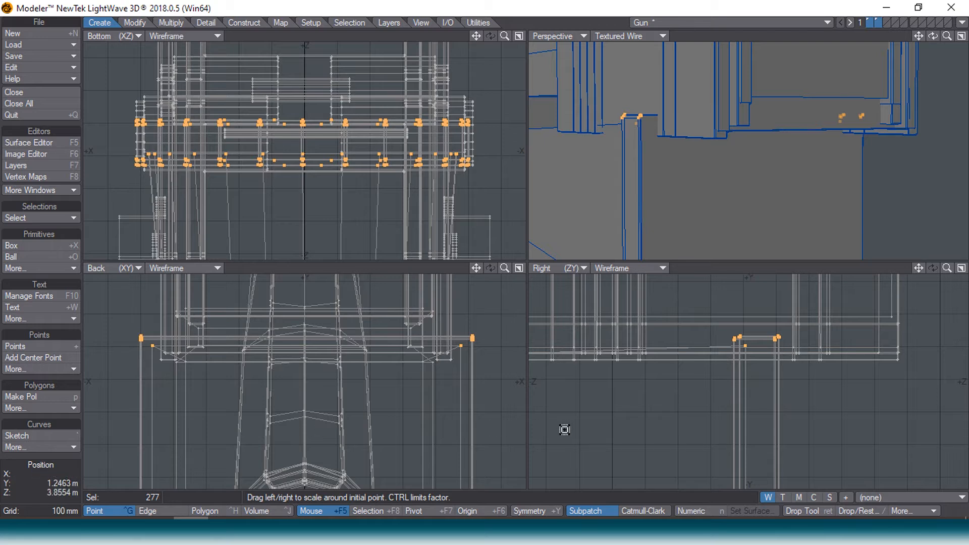
scroll(621, 441, down, 2)
key(shift+a)
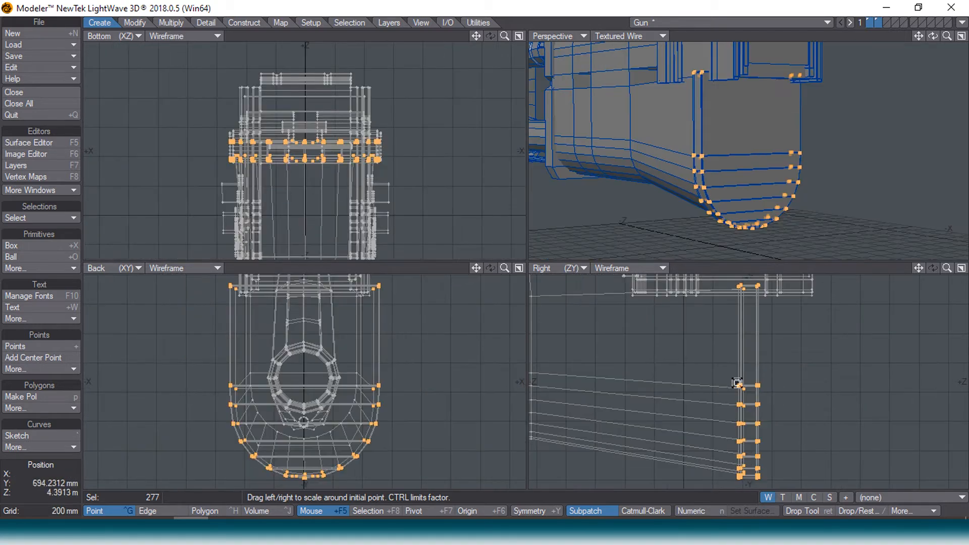
key(space)
key(t)
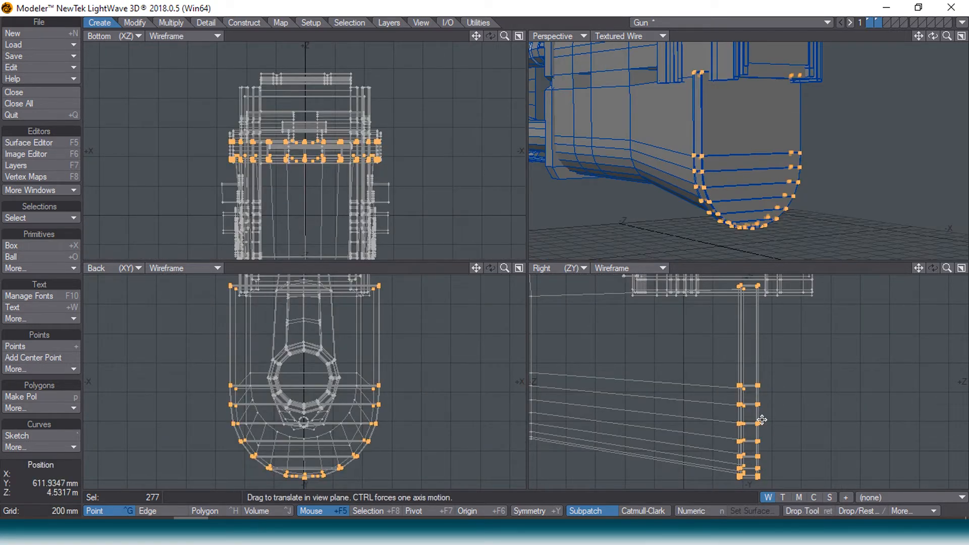
drag(747, 434, 758, 409)
key(space)
Lower the collar's top points to meet the underside of the block above, and clear the selection.
mouse_move(773, 317)
right_down()
mouse_move(800, 471)
mouse_move(703, 348)
mouse_move(803, 353)
right_up()
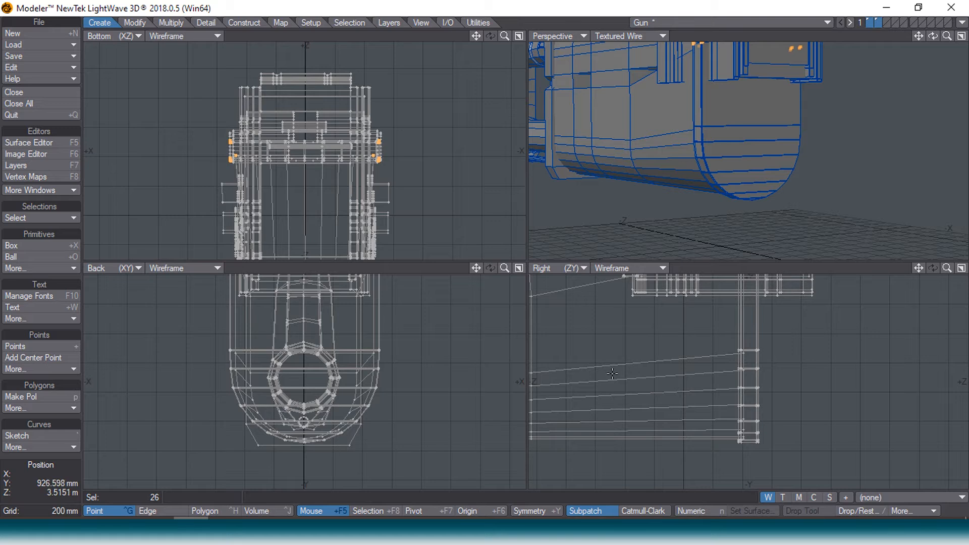
key(t)
drag(765, 324, 765, 368)
key(Return)
key(slash)
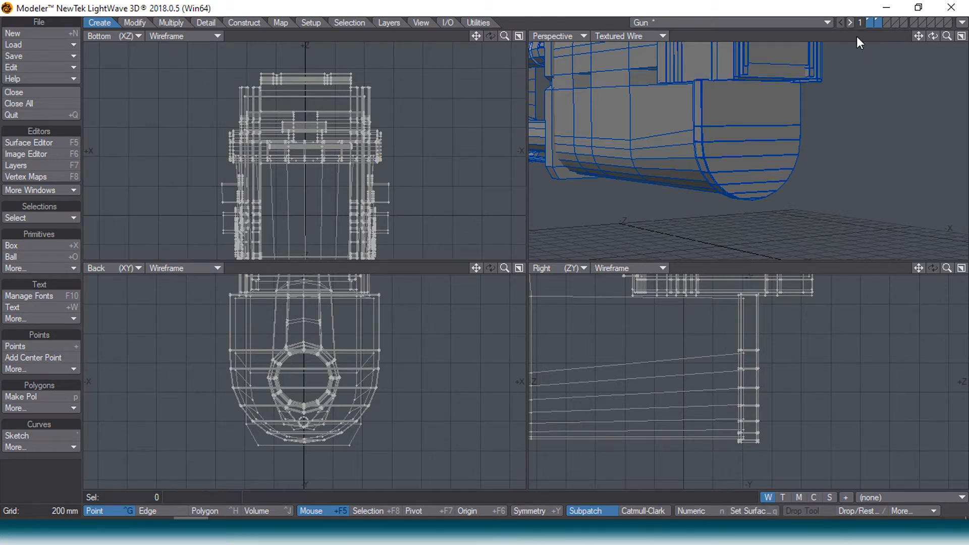
Create a box about 840 mm deep extending forward from the collar, nearly as wide as the collar.
key(shift+x)
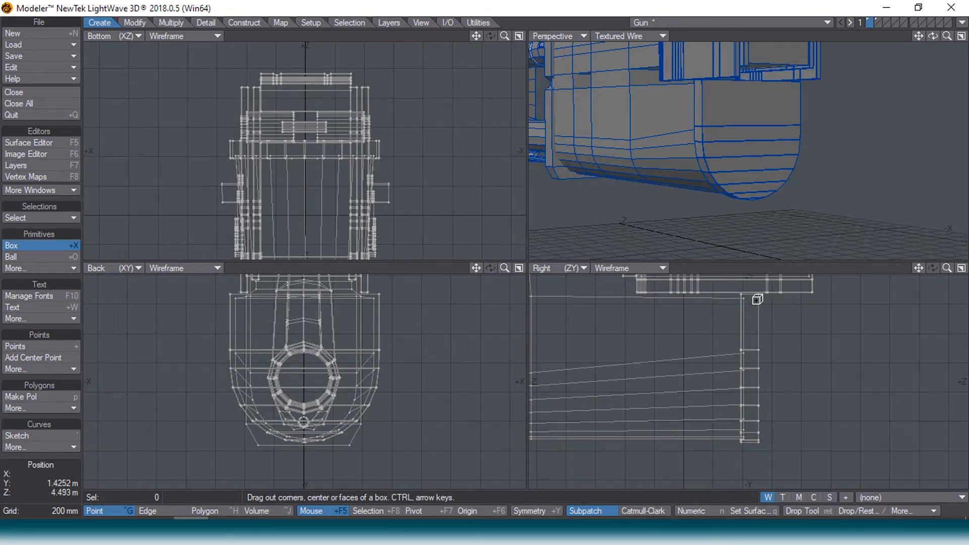
drag(759, 293, 882, 425)
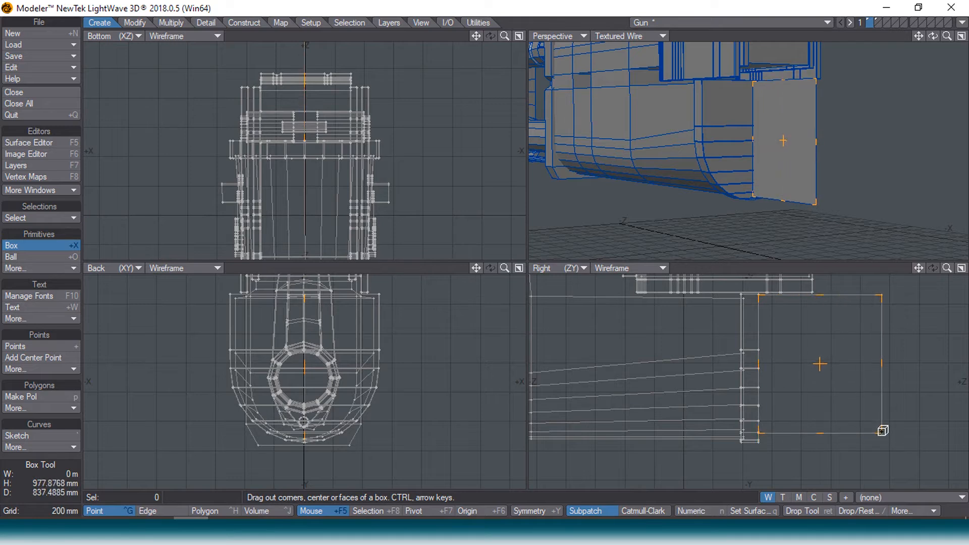
drag(306, 353, 237, 351)
drag(354, 359, 376, 359)
drag(236, 353, 233, 353)
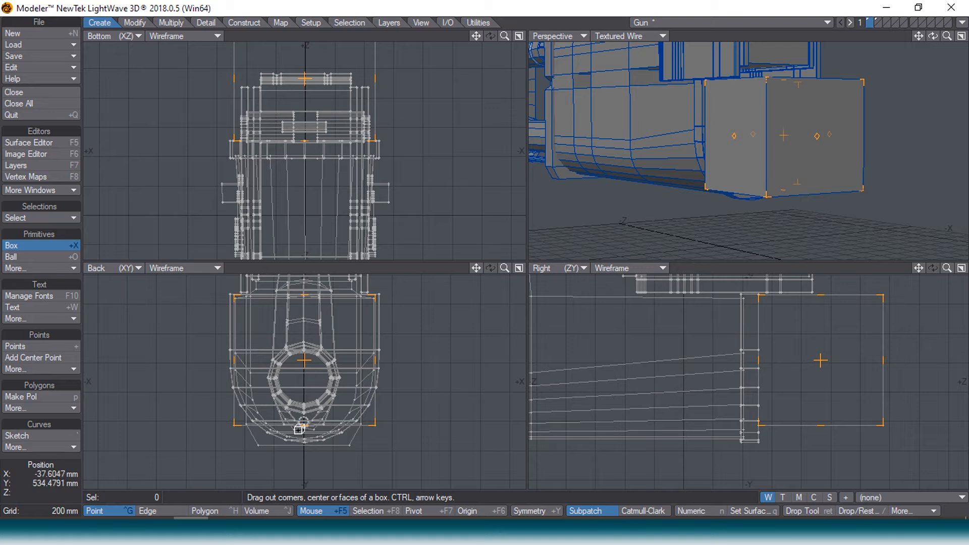
key(space)
Check the reference photo and select only the collar's lower curved points, excluding the box and handguard points.
mouse_move(574, 530)
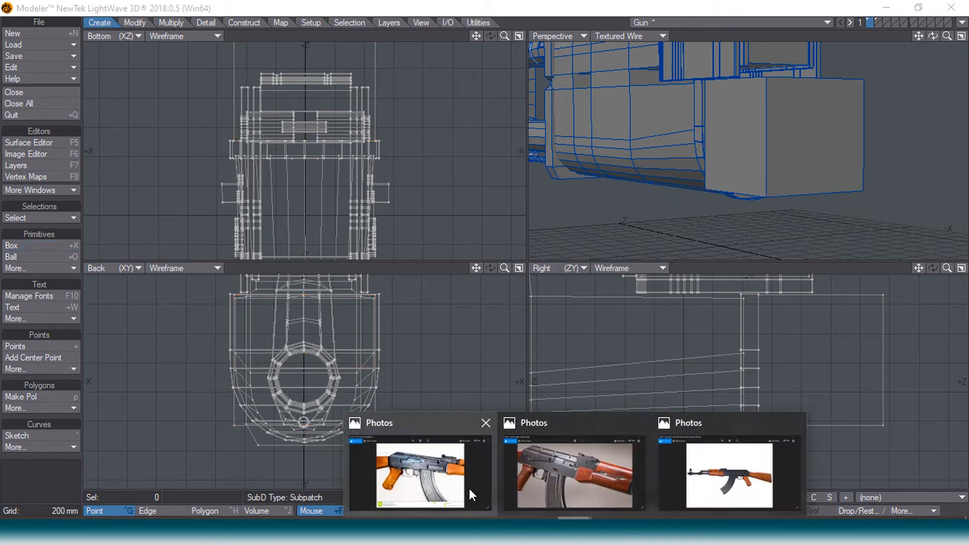
mouse_move(452, 491)
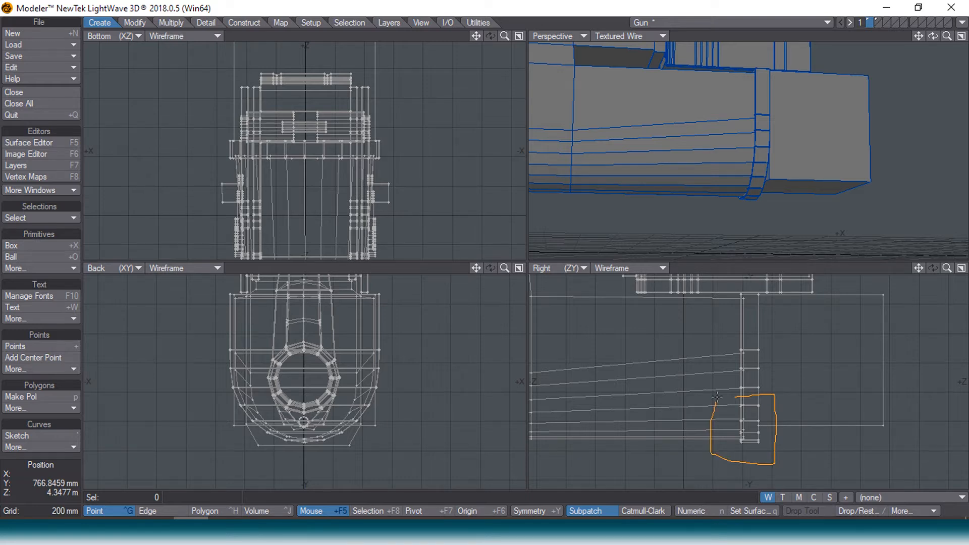
right_drag(721, 386, 726, 393)
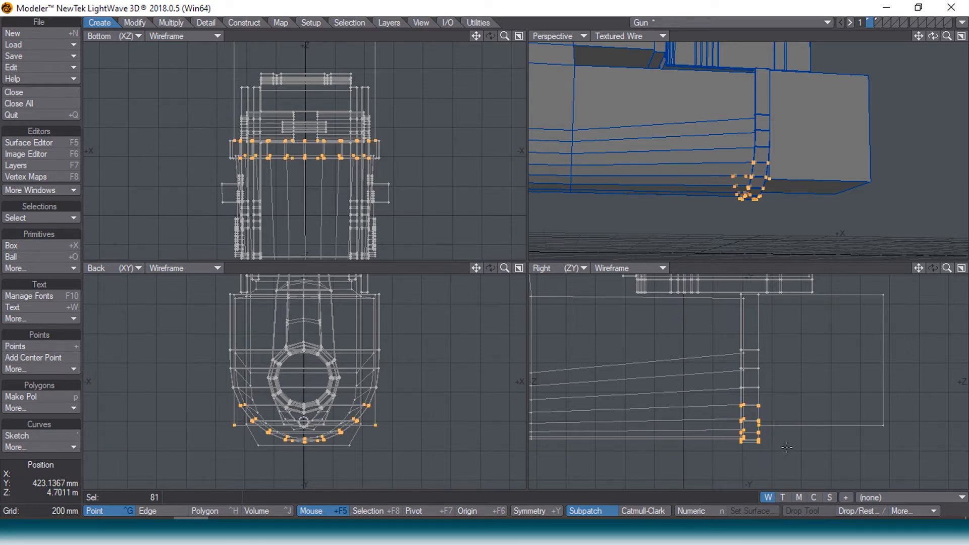
key(shift+a)
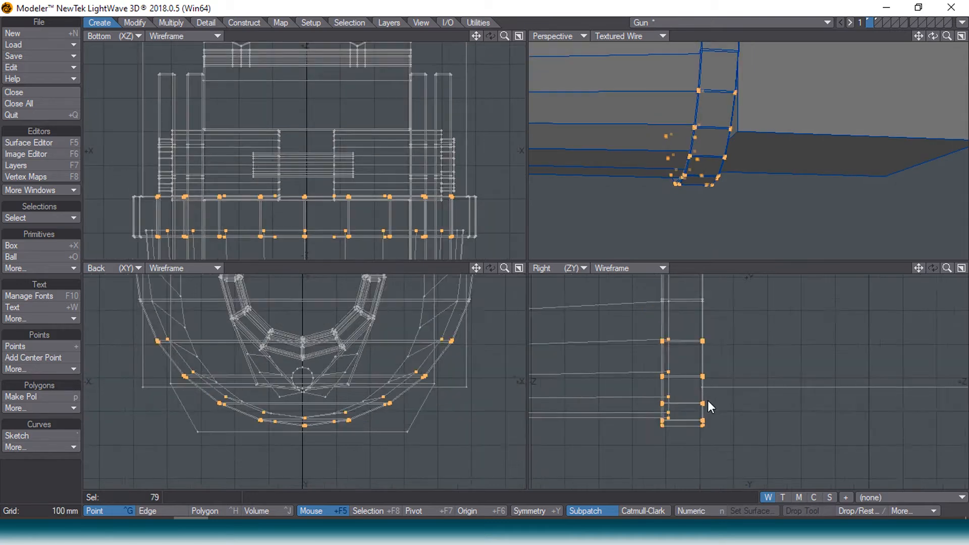
key(comma)
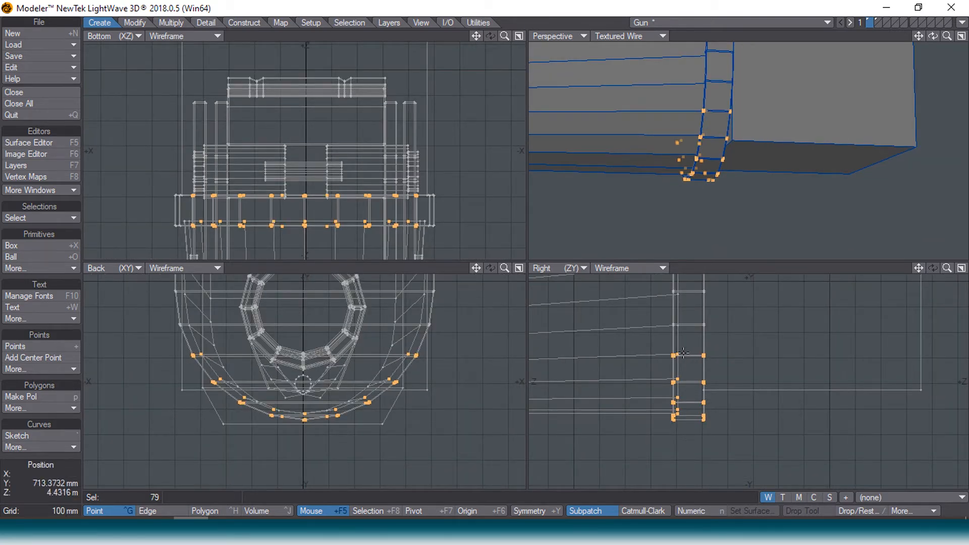
key(period)
key(period)
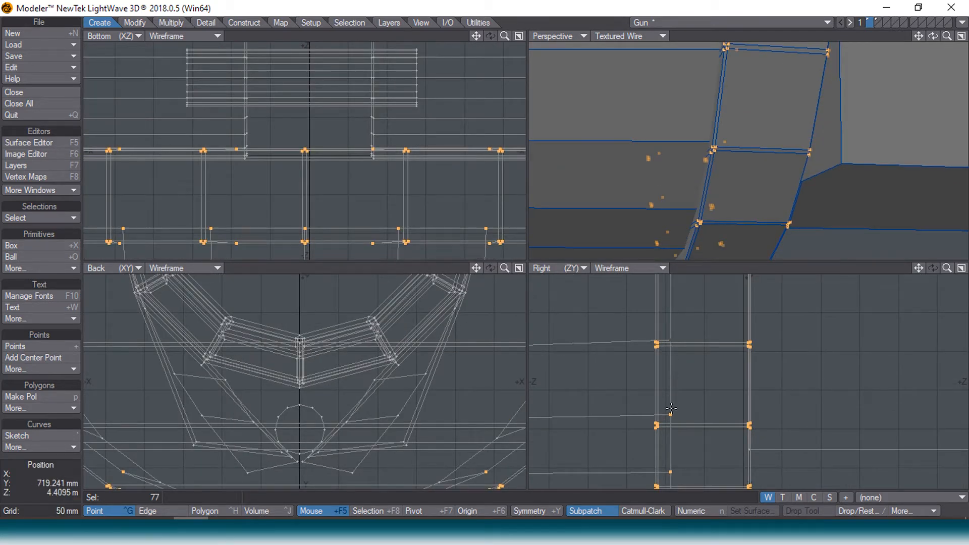
key(a)
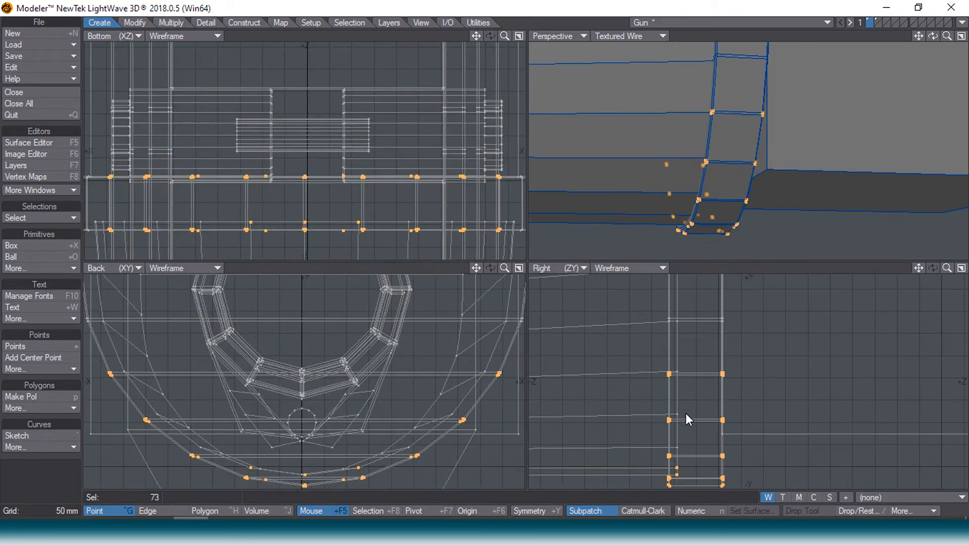
key(a)
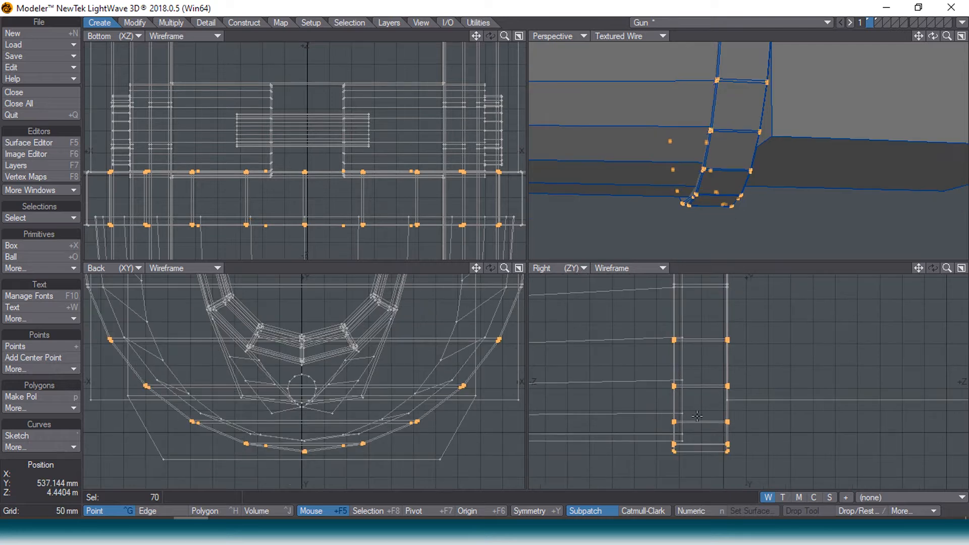
Flatten the selected collar points into a straight bottom edge and stretch them to nearly the collar's full width.
key(h)
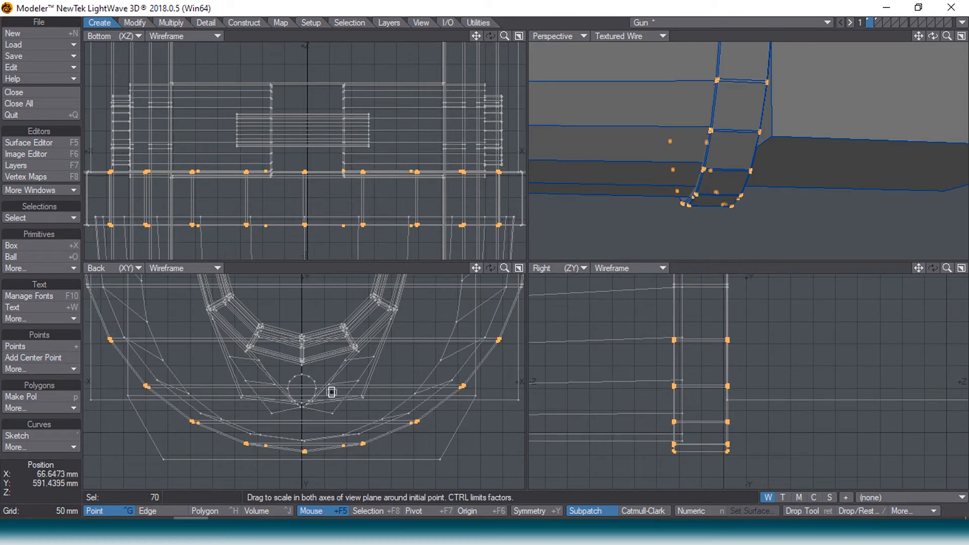
drag(328, 388, 297, 410)
key(t)
key(h)
key(space)
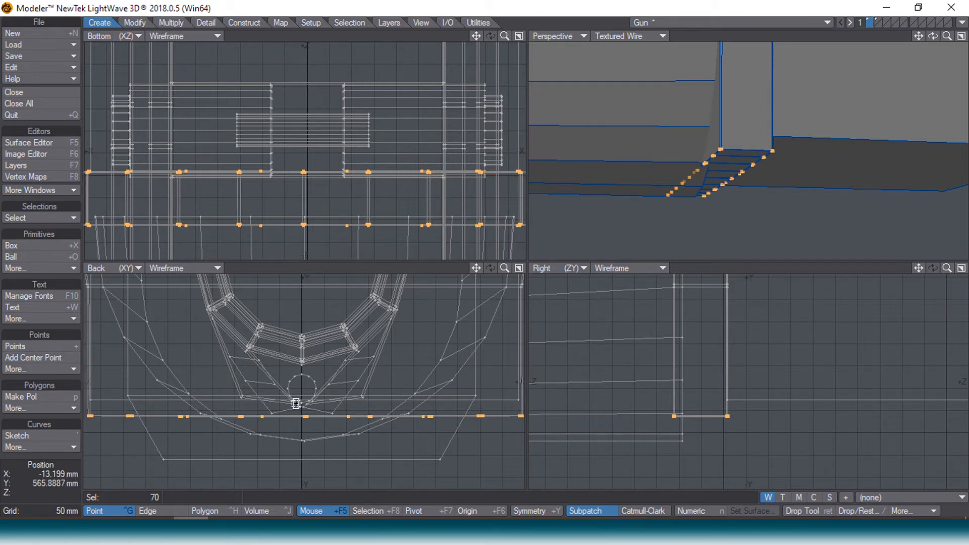
scroll(296, 403, down, 2)
click(854, 77)
key(a)
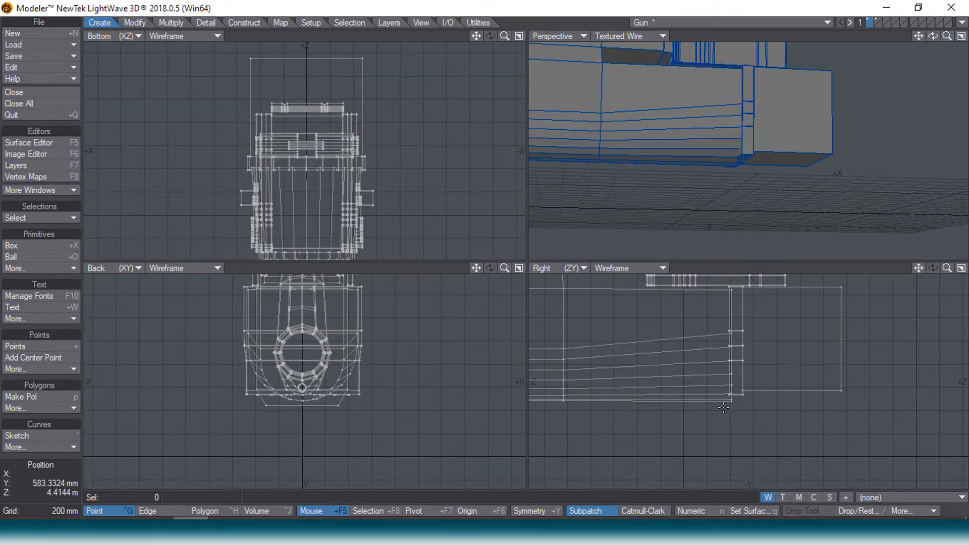
Select the collar's front and rear bottom points and move them down about 91 mm, below the handguard.
scroll(729, 407, up, 2)
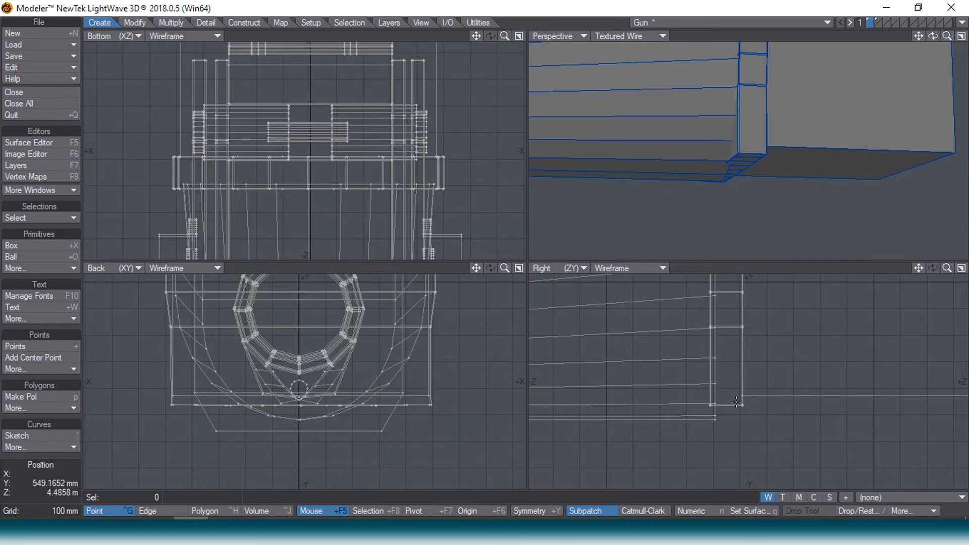
right_drag(729, 406, 710, 405)
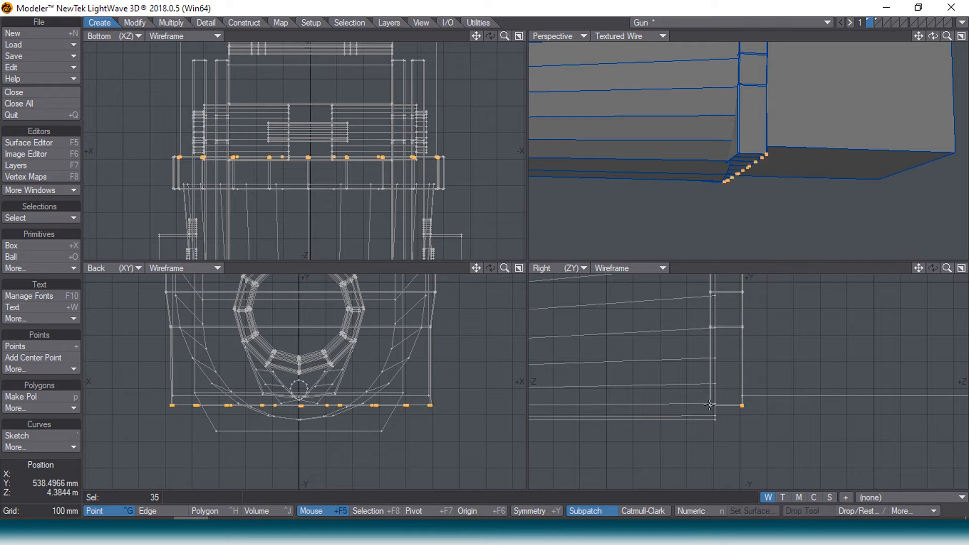
click(709, 406)
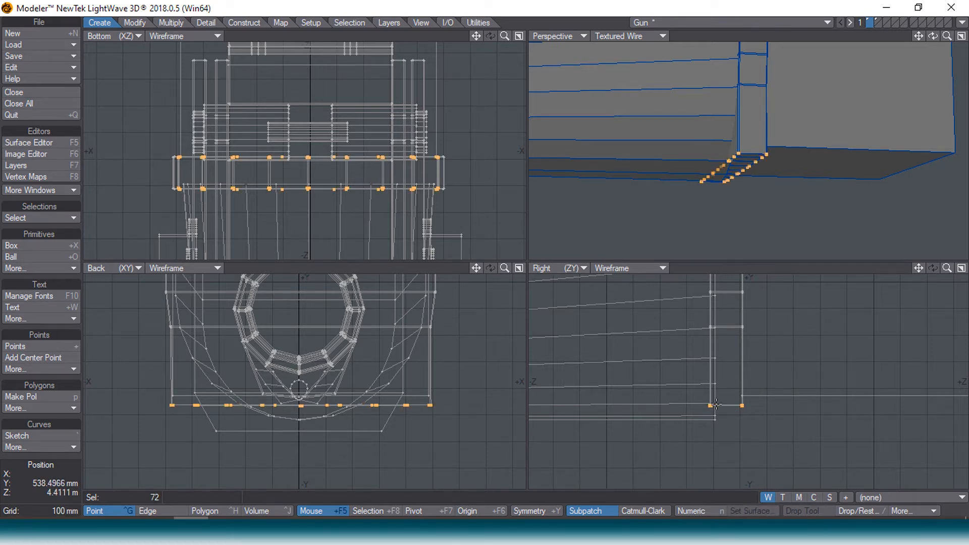
key(t)
drag(715, 405, 716, 429)
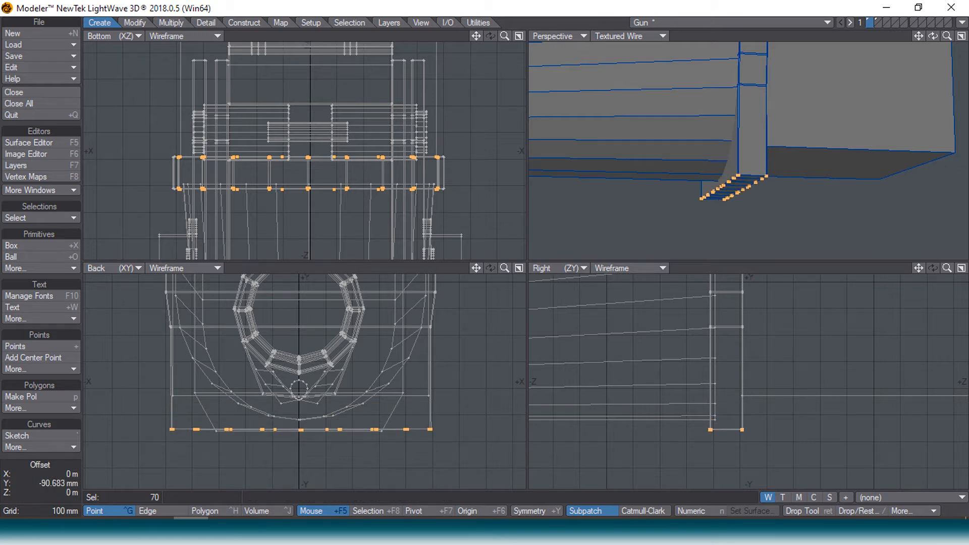
key(Return)
click(702, 370)
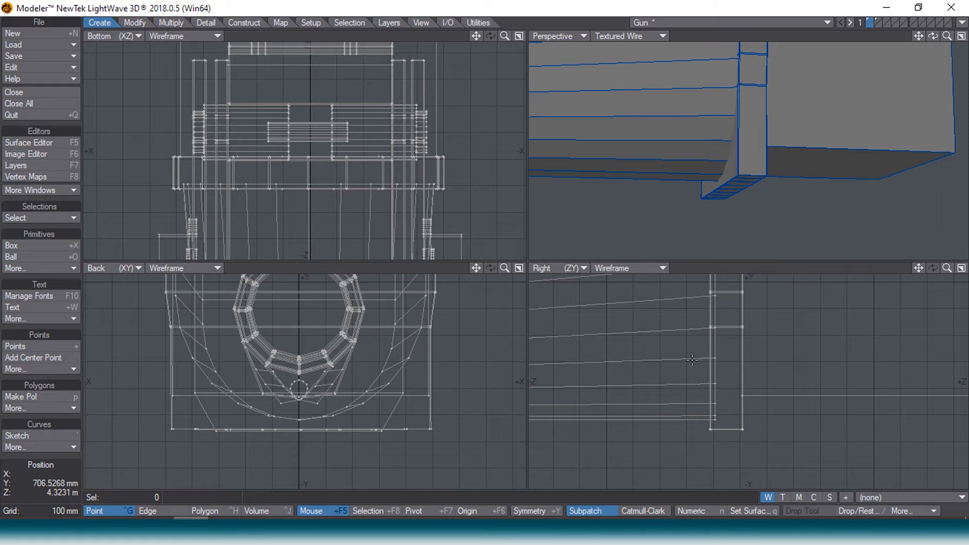
Move the box's bottom down to nearly the level of the collar's lower edge, and clear the selection.
scroll(751, 384, down, 2)
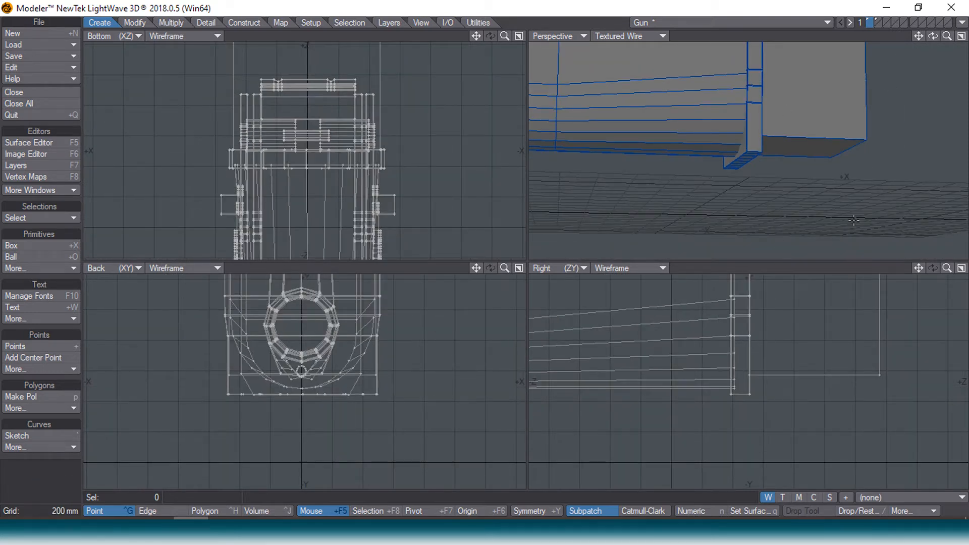
drag(918, 36, 954, 91)
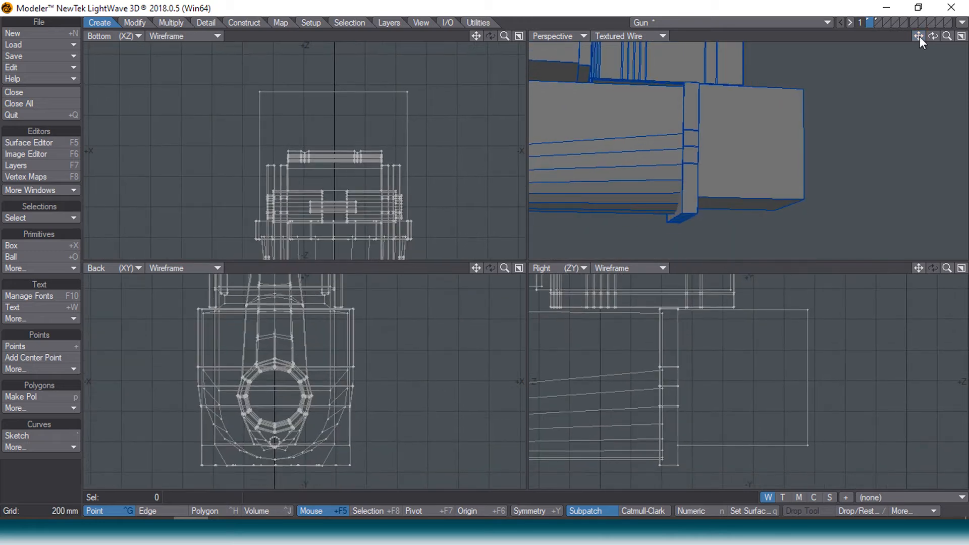
key(space)
click(739, 444)
key(t)
drag(740, 448, 740, 460)
key(Return)
click(781, 303)
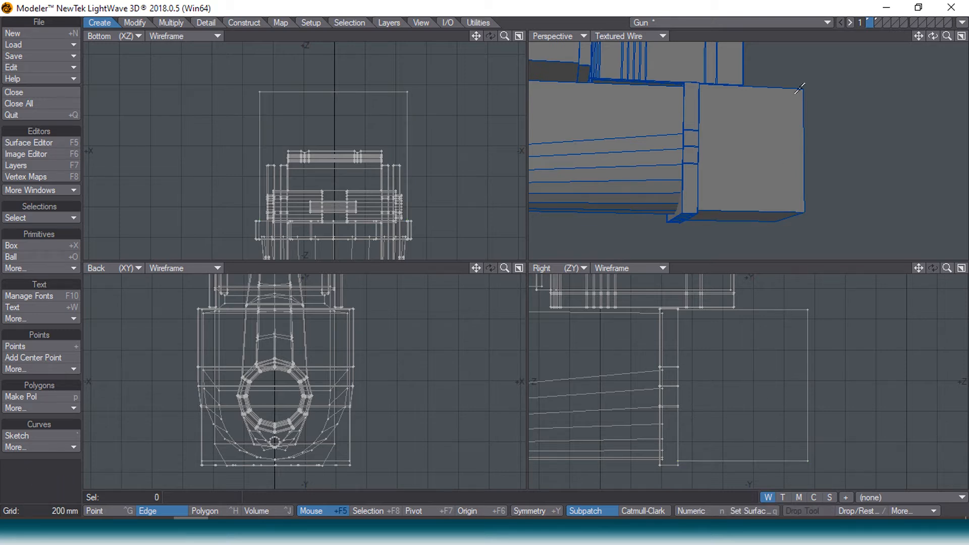
Select the top polygon of the front box and raise it, leaving nothing selected.
key(ctrl+h)
drag(933, 36, 844, 79)
click(781, 83)
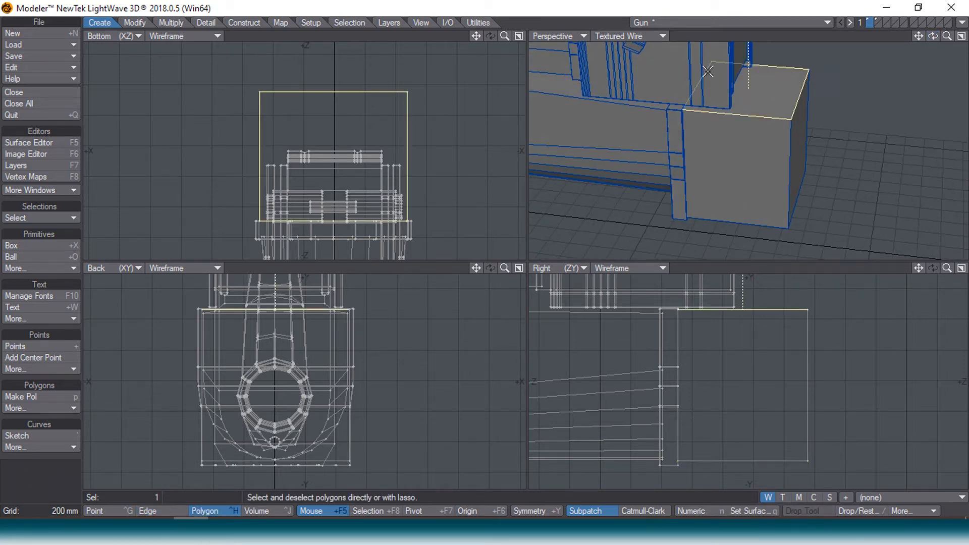
key(t)
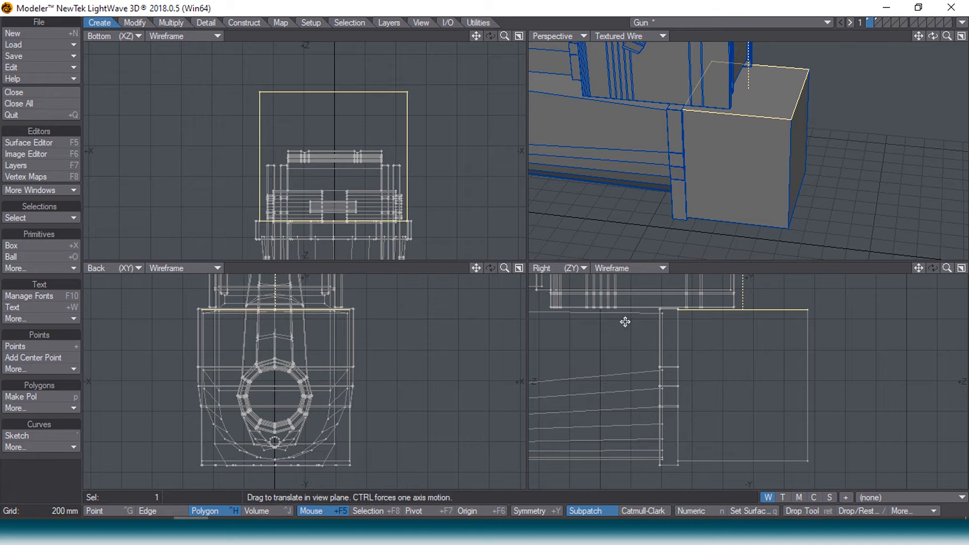
alt+shift+drag(800, 320, 782, 420)
drag(742, 389, 741, 319)
key(space)
key(slash)
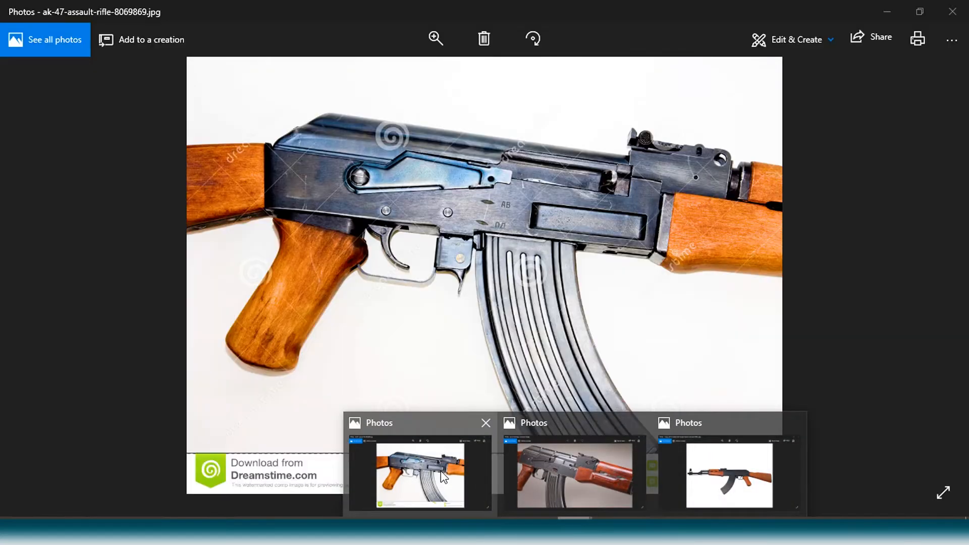
Check the AK-47 photo in Photos, and extrude the lower front polygon of the front block forward in Modeler.
click(440, 470)
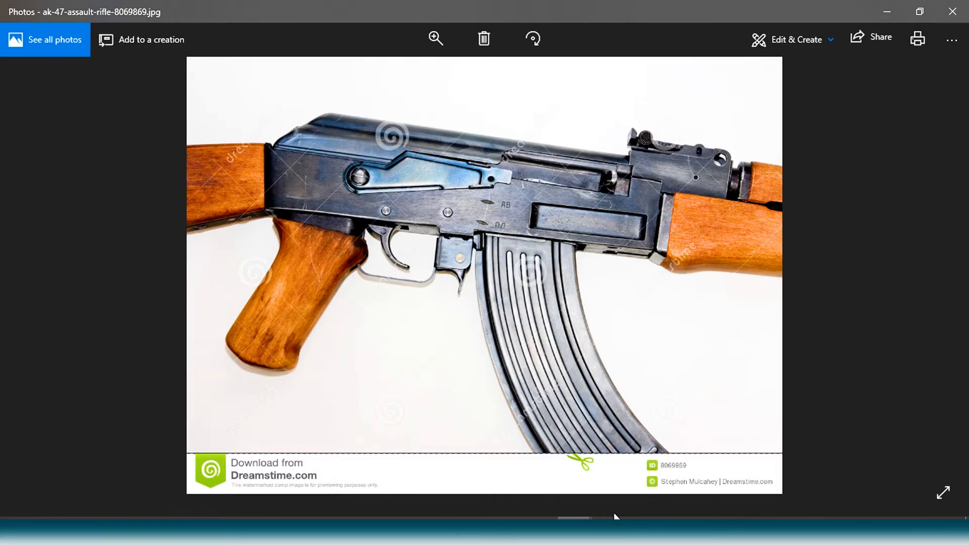
key(alt+Tab)
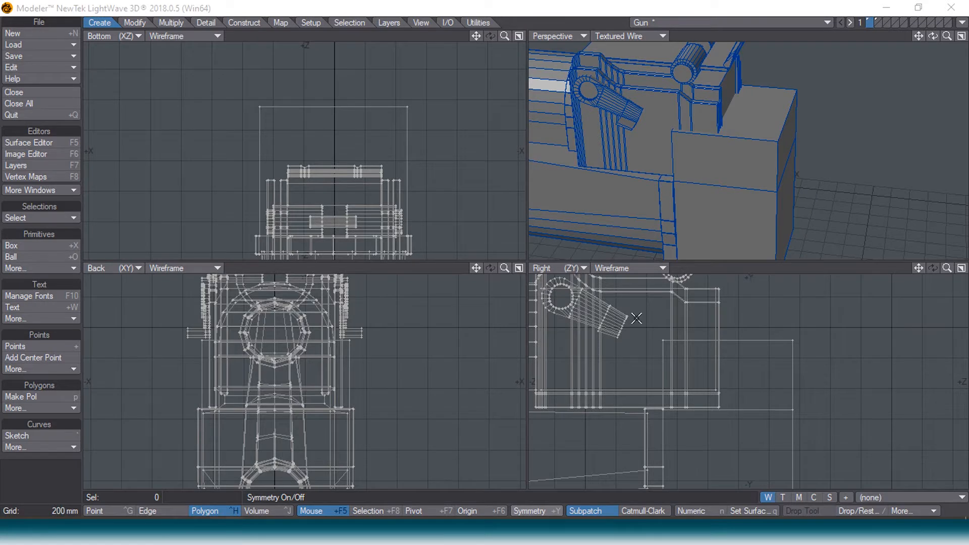
click(780, 216)
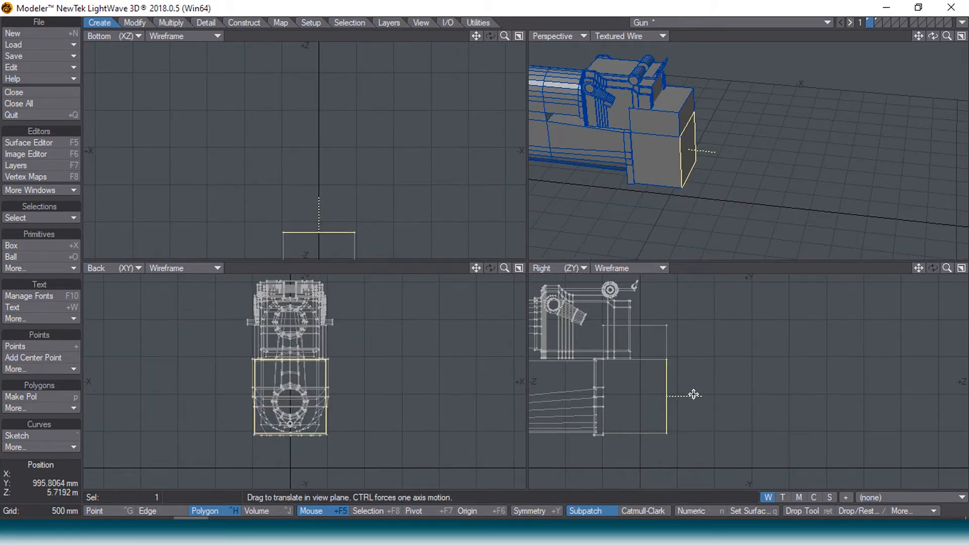
drag(694, 395, 782, 395)
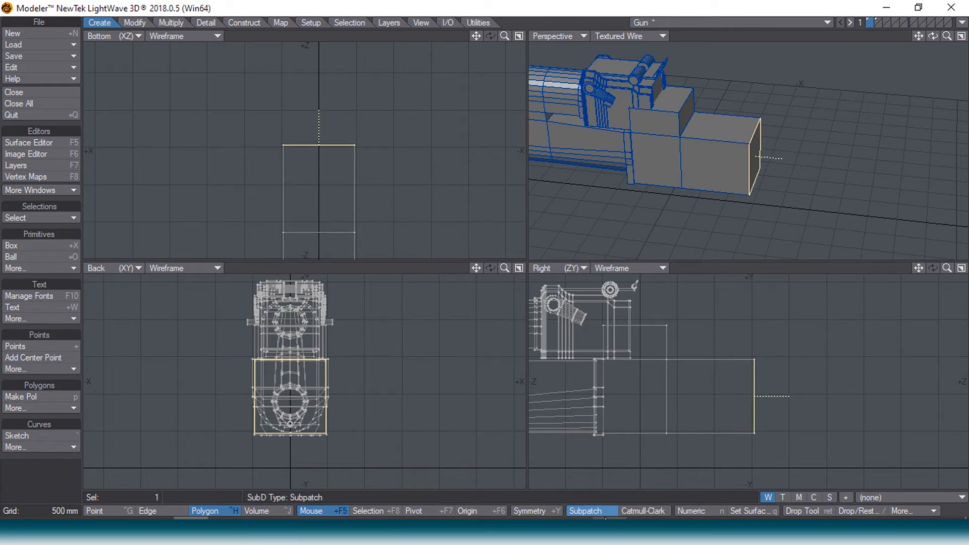
Compare with the AK-47 photo in Photos, and move the extruded section's end face further forward in Modeler to lengthen it.
mouse_move(566, 527)
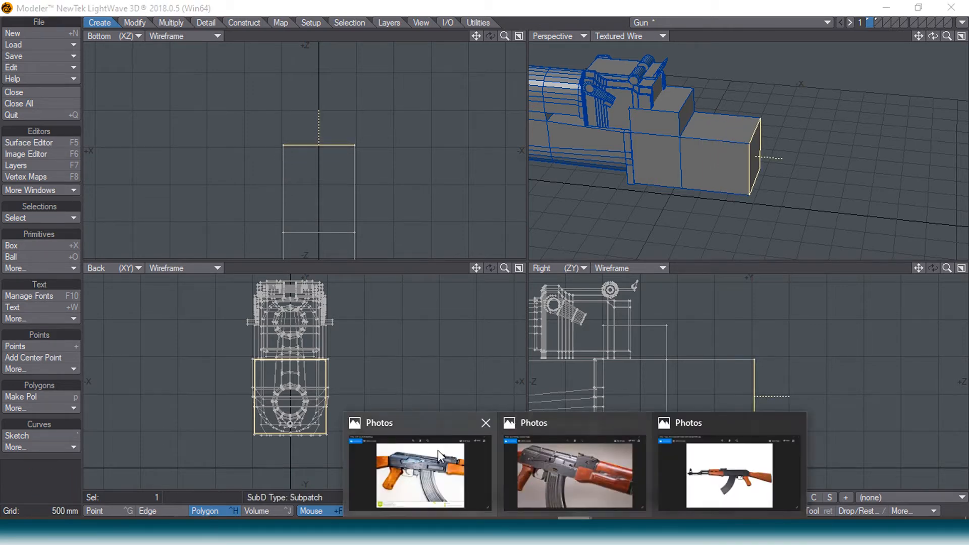
click(419, 472)
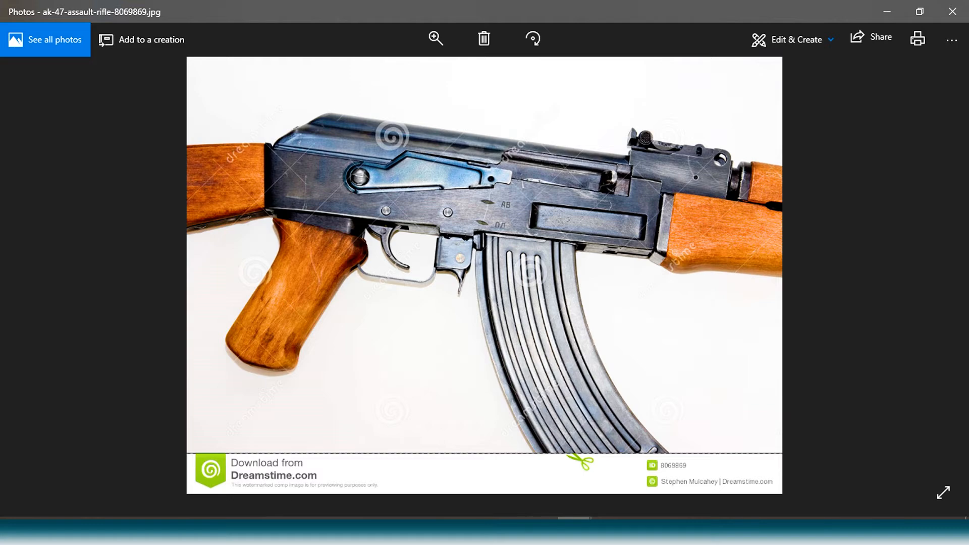
click(190, 527)
ctrl+drag(756, 402, 809, 402)
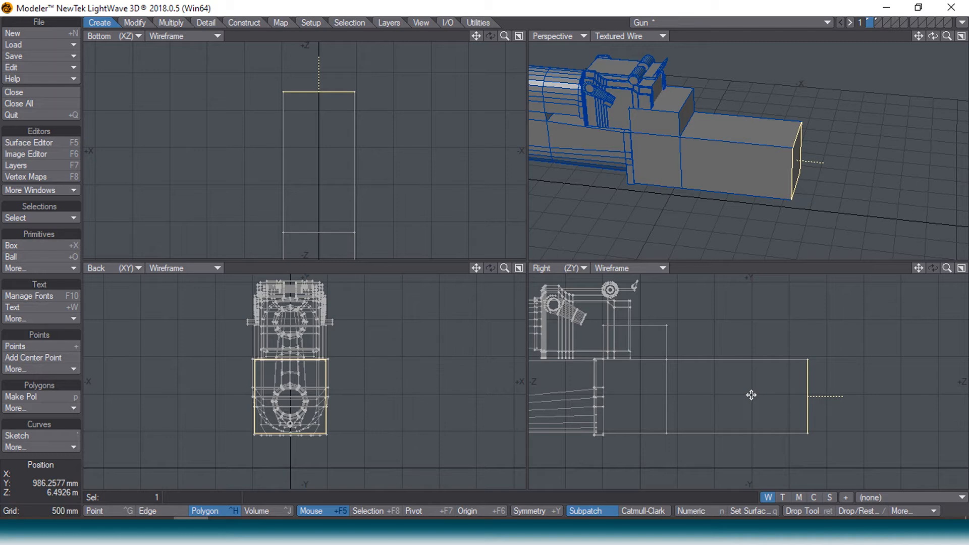
Stretch the end face vertically from its bottom edge so its top drops slightly, and extrude a short section forward.
key(h)
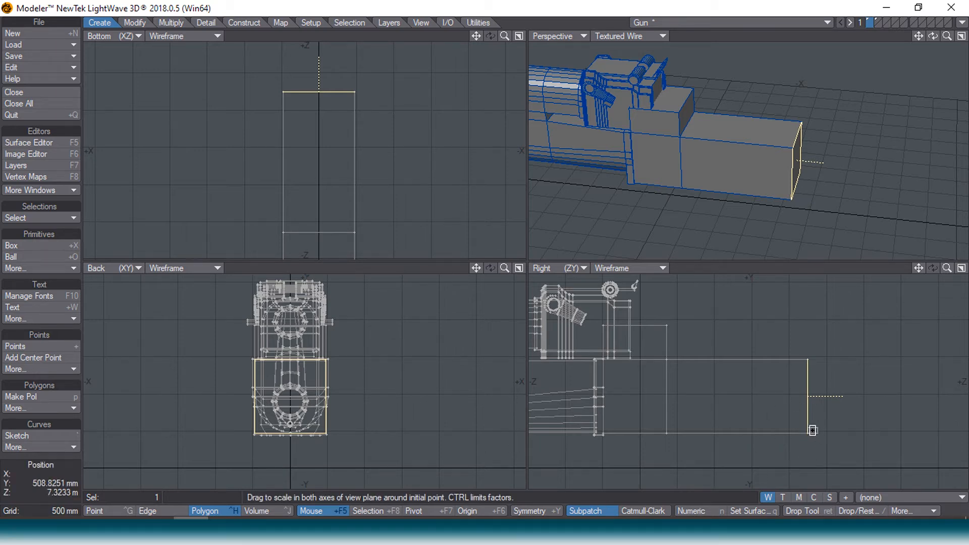
ctrl+drag(808, 432, 807, 432)
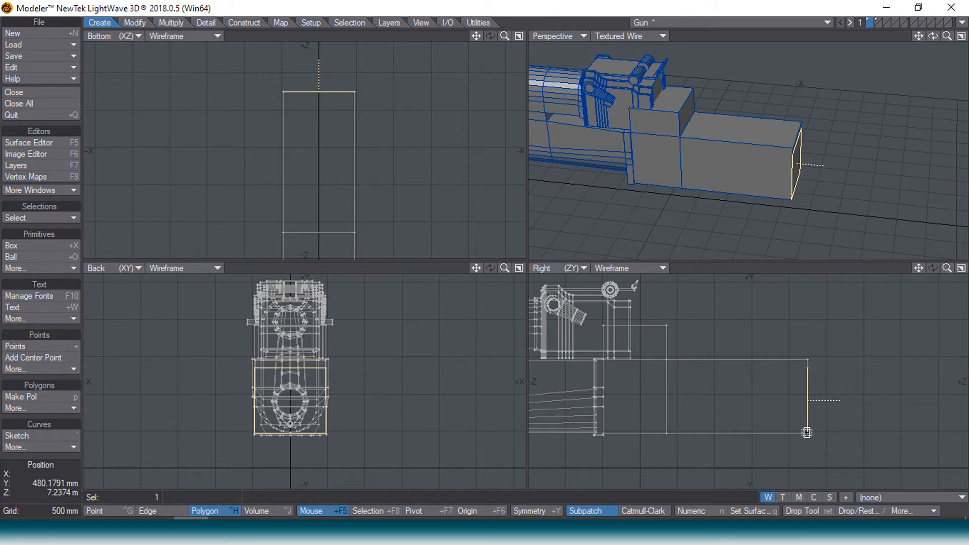
mouse_move(818, 401)
mouse_down()
mouse_move(836, 401)
mouse_move(814, 401)
mouse_up()
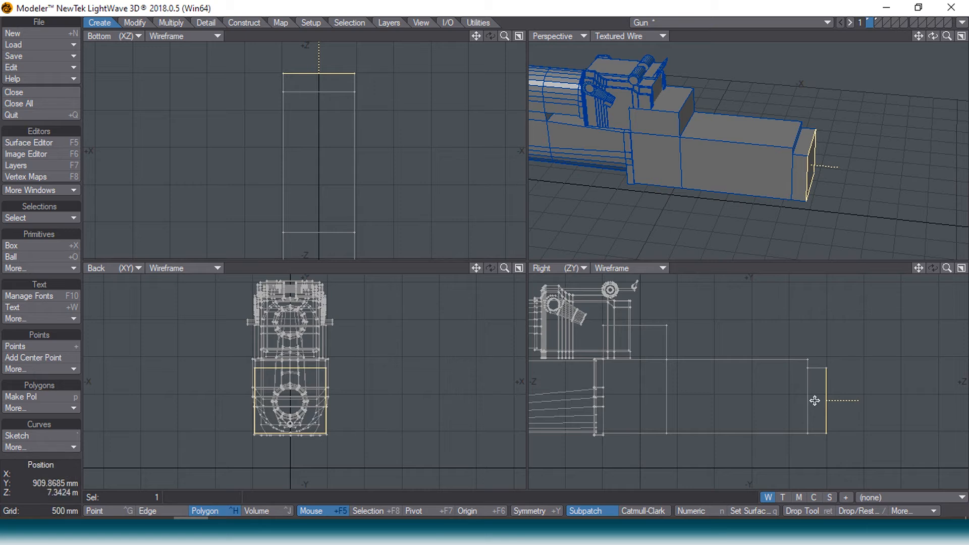
Consult the AK-47 photo in Photos, and reduce the short section's end face in height about its bottom edge in Modeler.
mouse_move(574, 518)
mouse_move(524, 480)
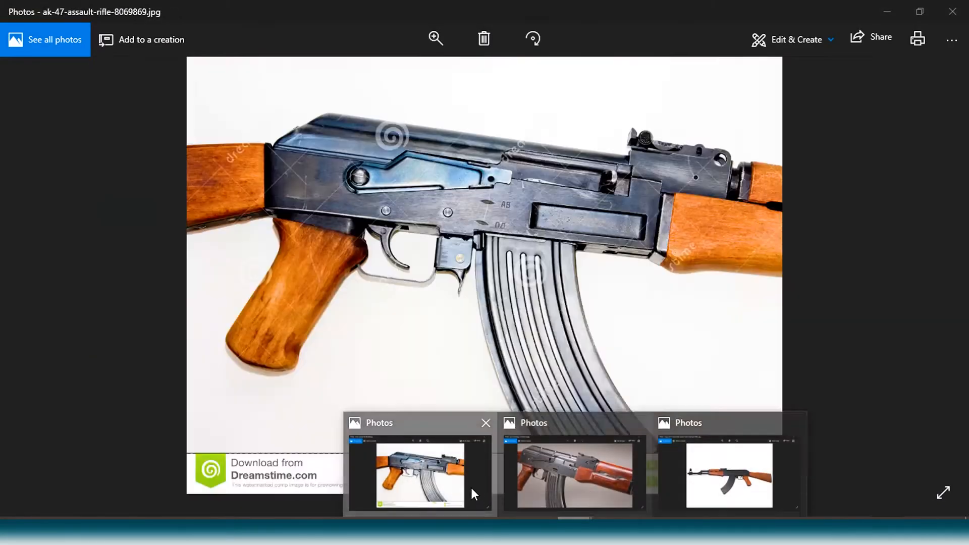
click(472, 490)
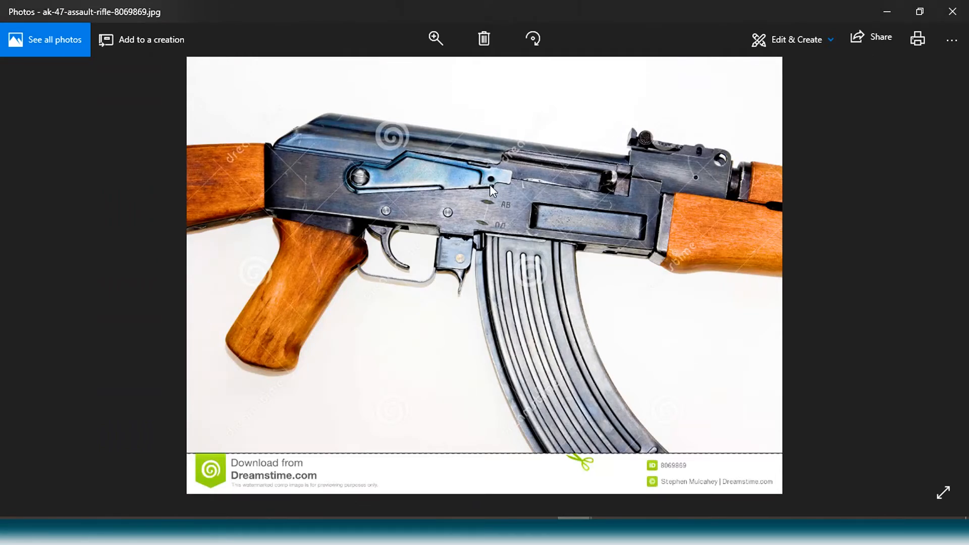
key(alt+Tab)
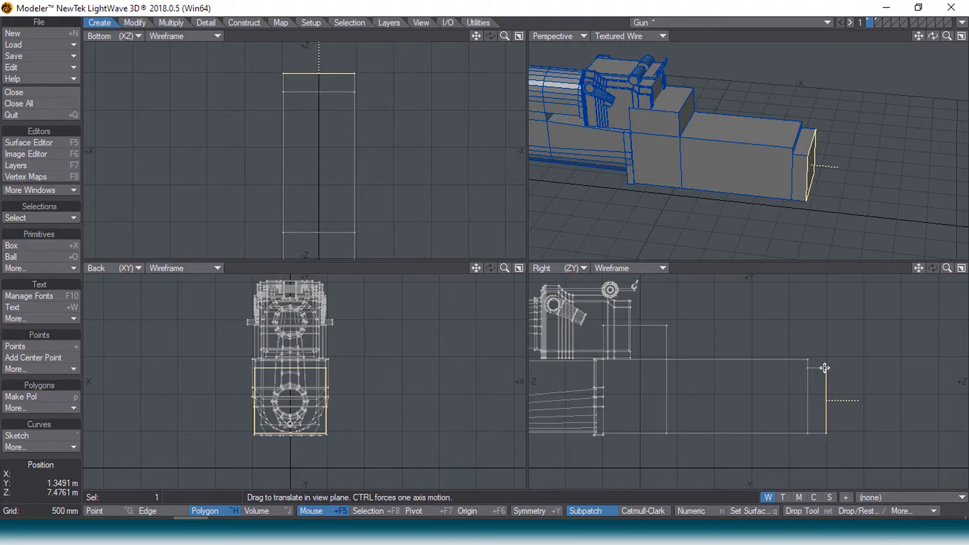
key(h)
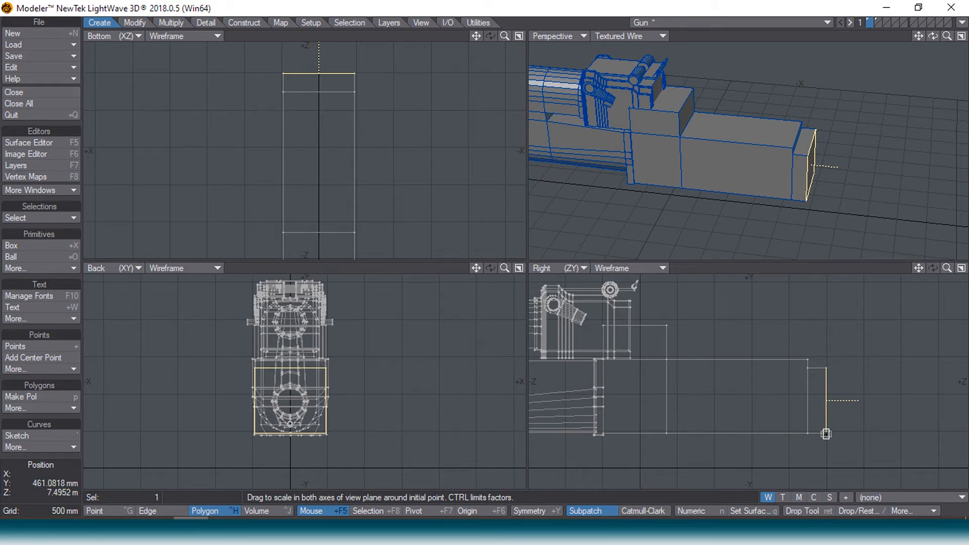
drag(826, 433, 826, 448)
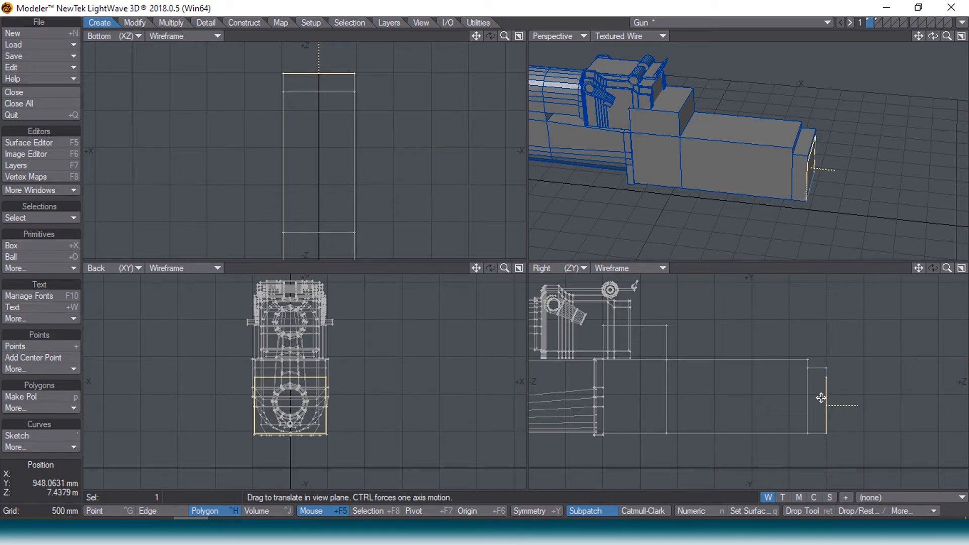
Extrude the reduced end face forward into a long section, and lower and shrink its end so the section tapers downward.
drag(821, 398, 955, 406)
key(u)
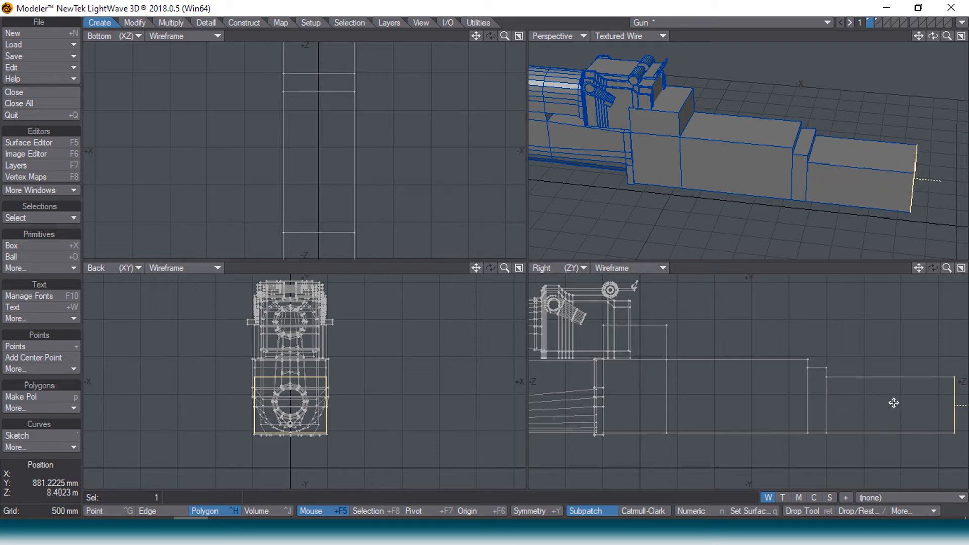
key(g)
alt+shift+drag(708, 375, 649, 381)
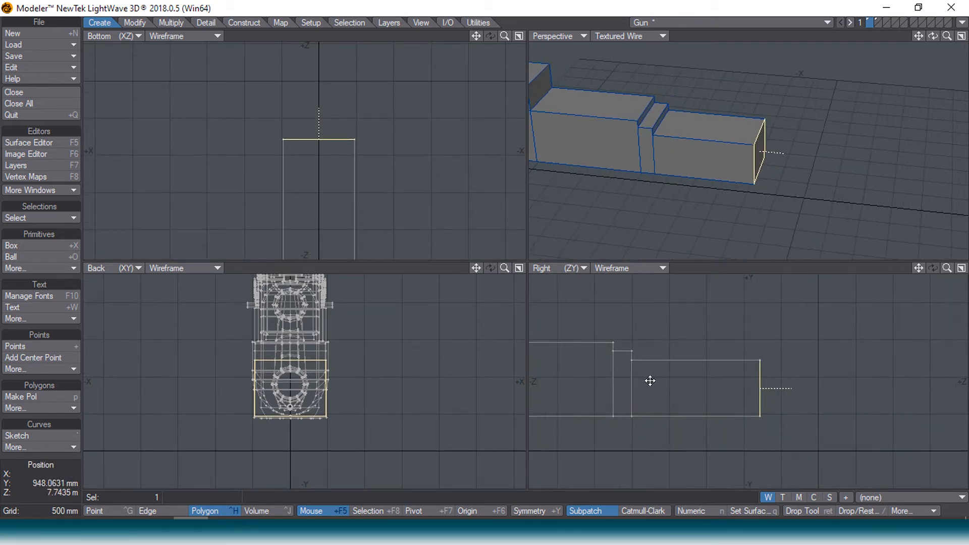
key(t)
drag(736, 404, 772, 449)
key(h)
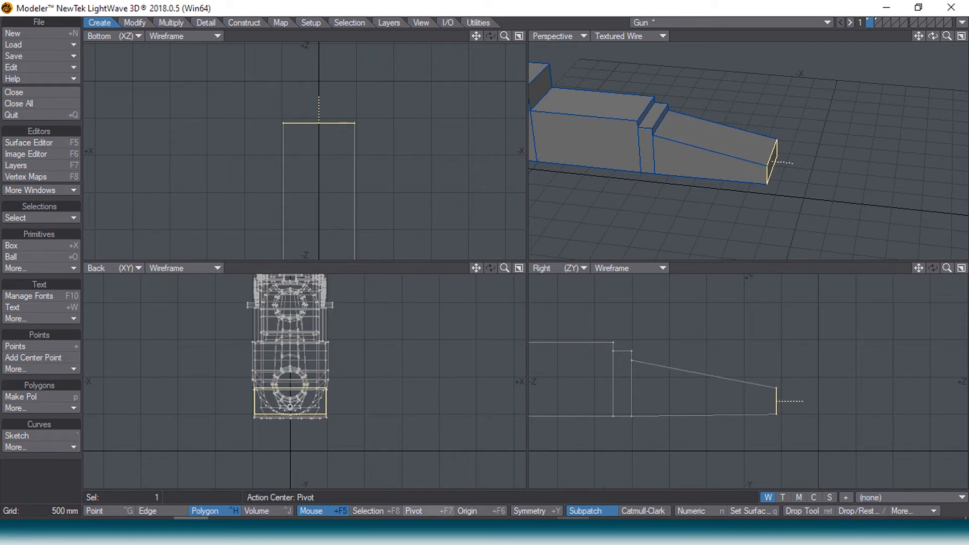
Review the AK-47 photo in Photos, and extrude a short section from the tapered end in Modeler, stretching its end face taller.
mouse_move(525, 532)
click(525, 500)
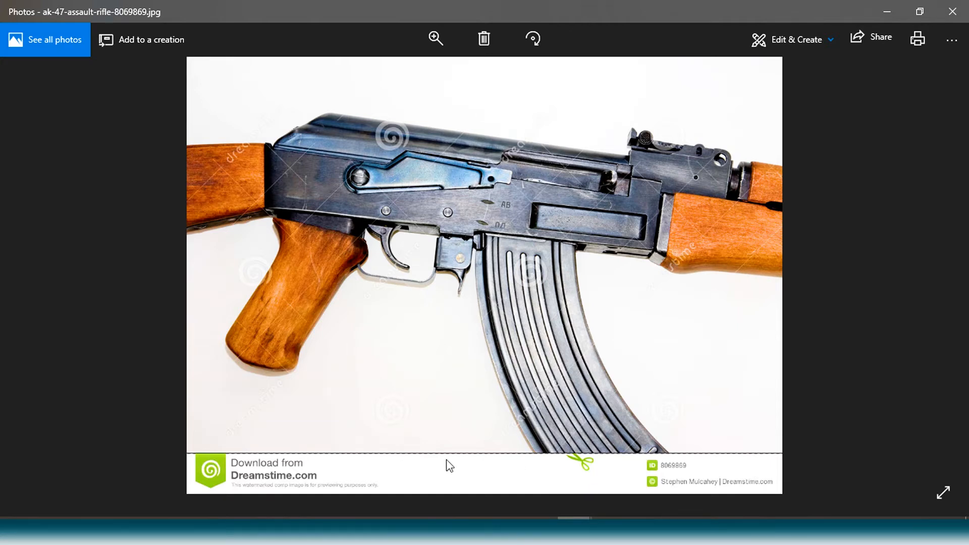
key(alt+Tab)
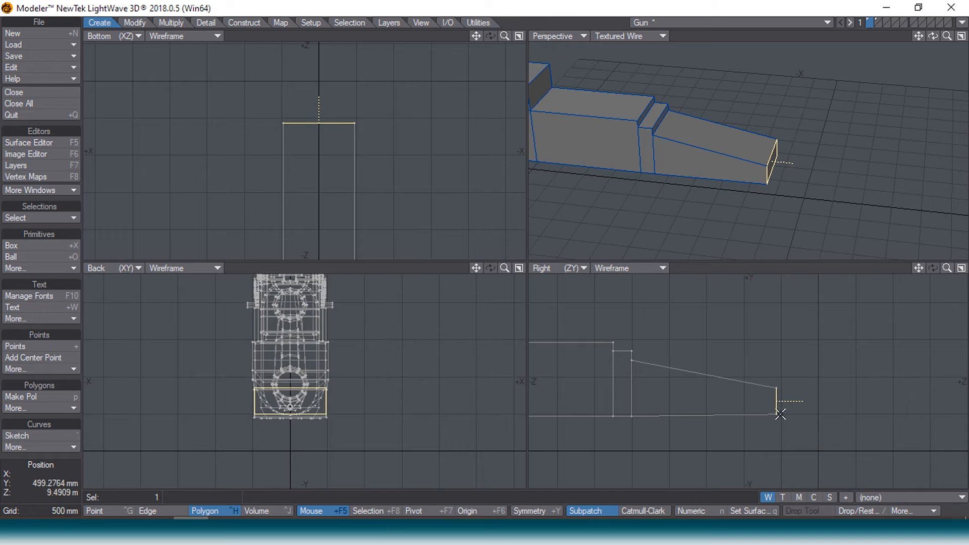
mouse_move(776, 415)
mouse_down()
mouse_move(780, 397)
mouse_move(790, 404)
mouse_move(778, 403)
mouse_up()
key(t)
key(Return)
key(t)
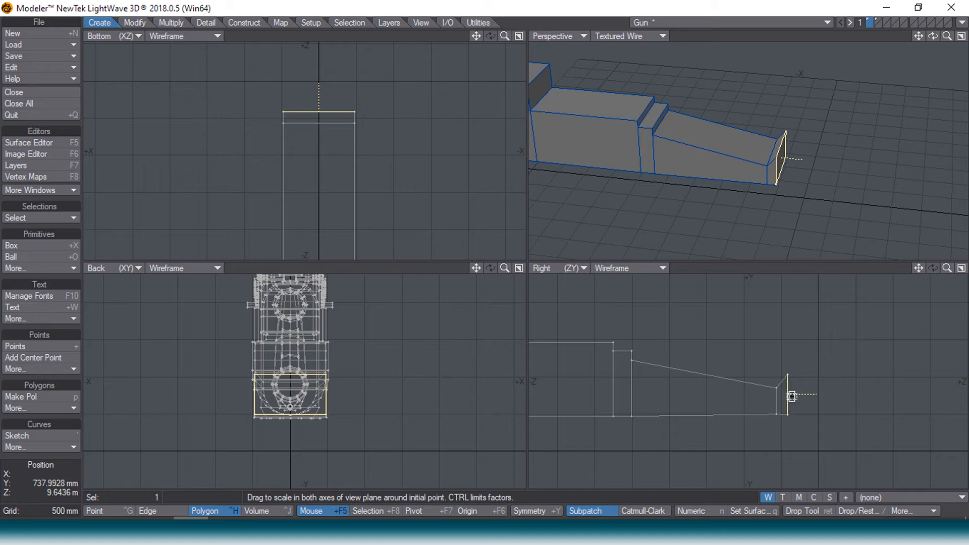
key(Return)
Select the two top points of the flared end face, raise them about 153 mm, and clear the selection.
key(ctrl+g)
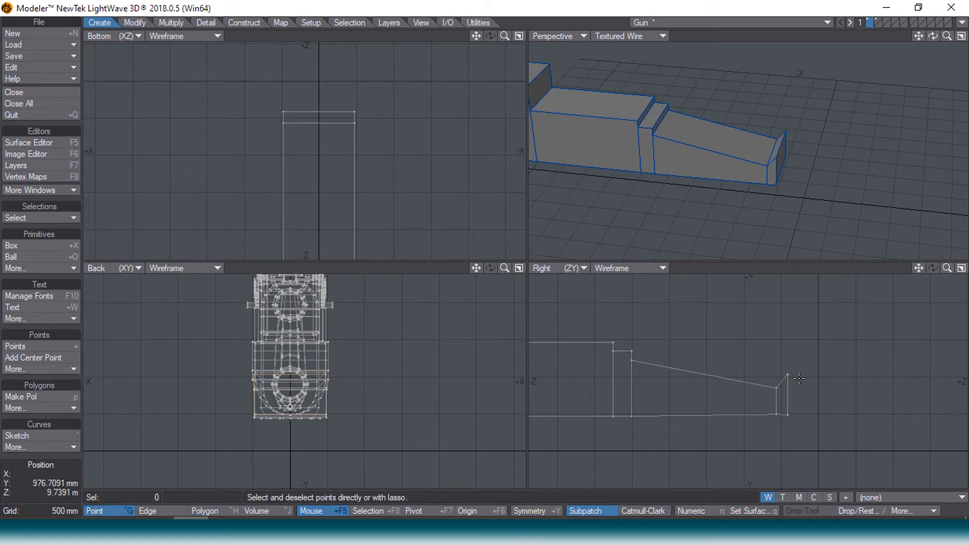
right_drag(784, 359, 812, 376)
key(t)
drag(794, 377, 793, 366)
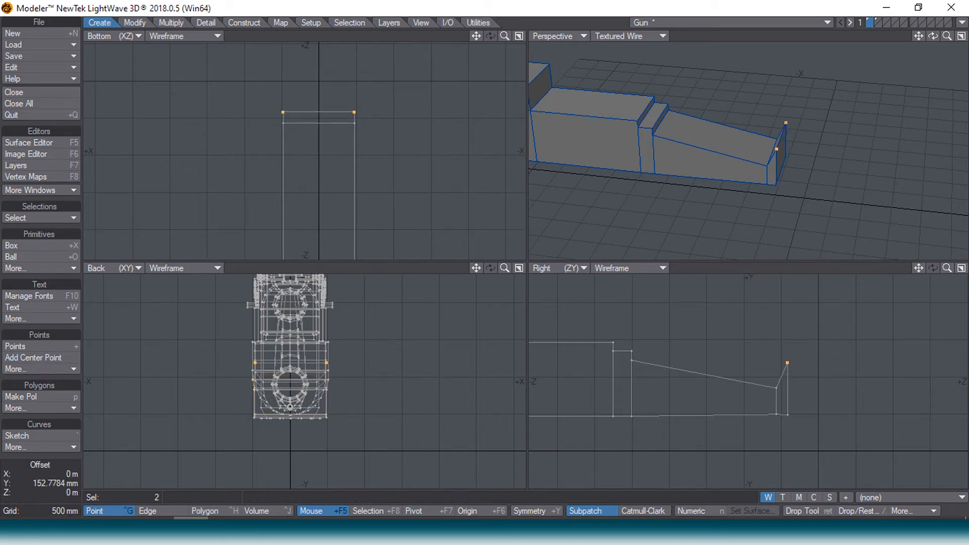
key(space)
key(slash)
Select the two bottom points at the narrow end of the taper, lower them about 8 mm, and clear the selection.
scroll(773, 427, up, 4)
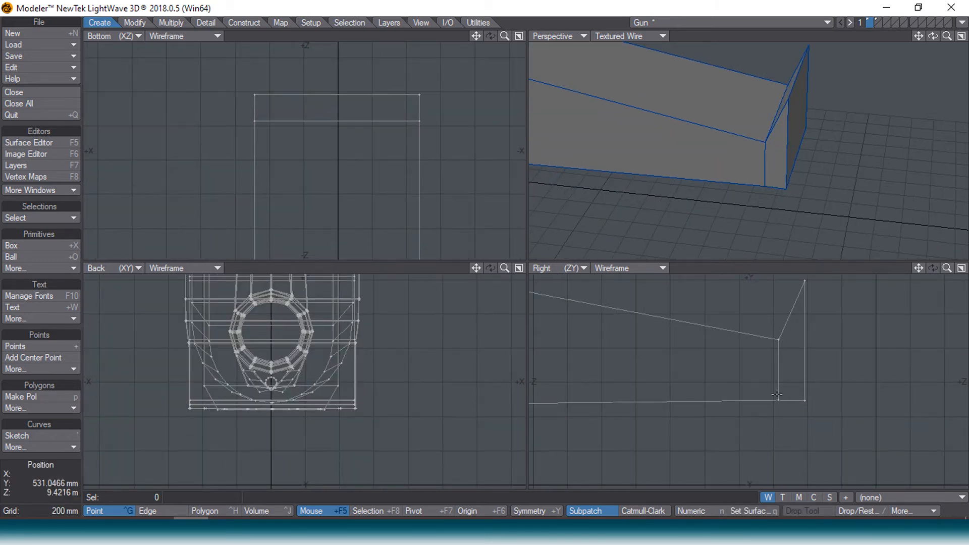
right_drag(780, 409, 778, 402)
key(t)
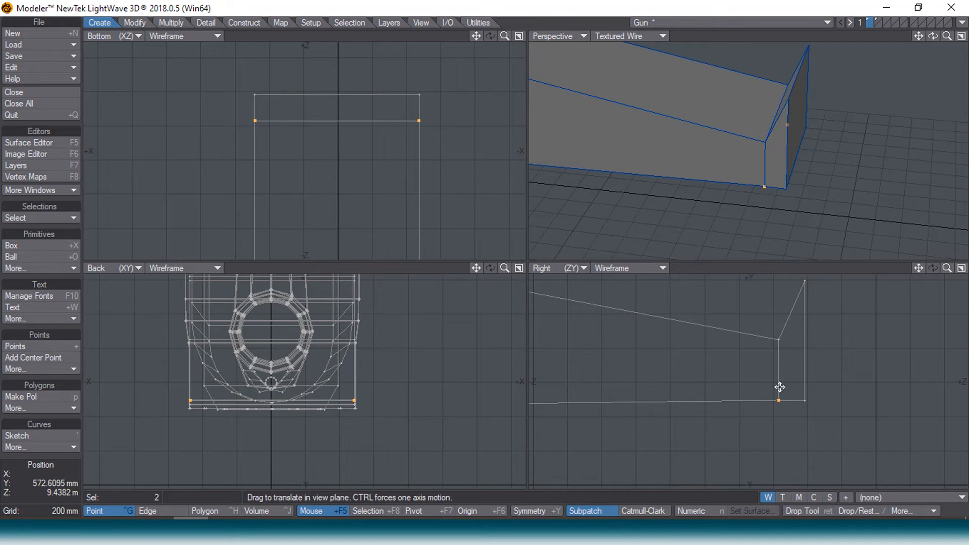
drag(795, 385, 795, 386)
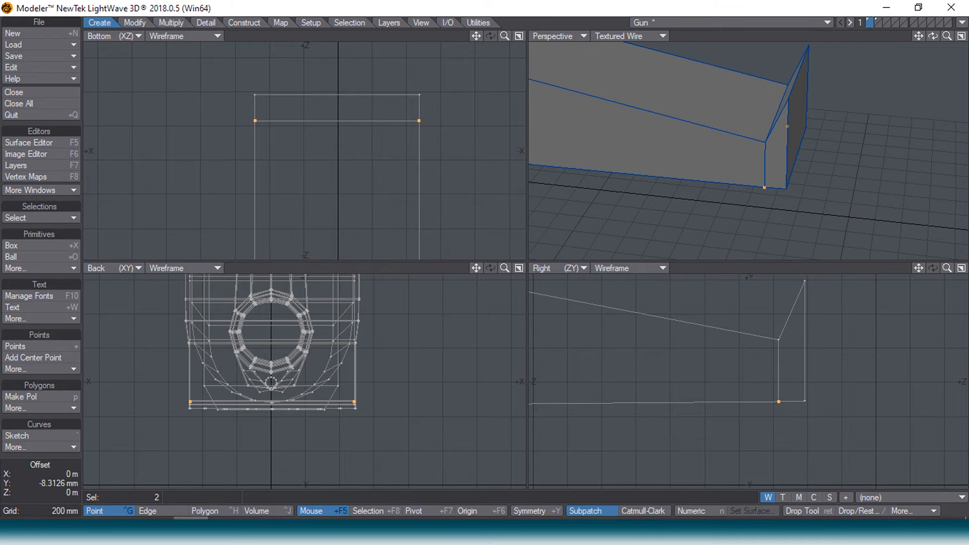
key(Return)
key(slash)
key(a)
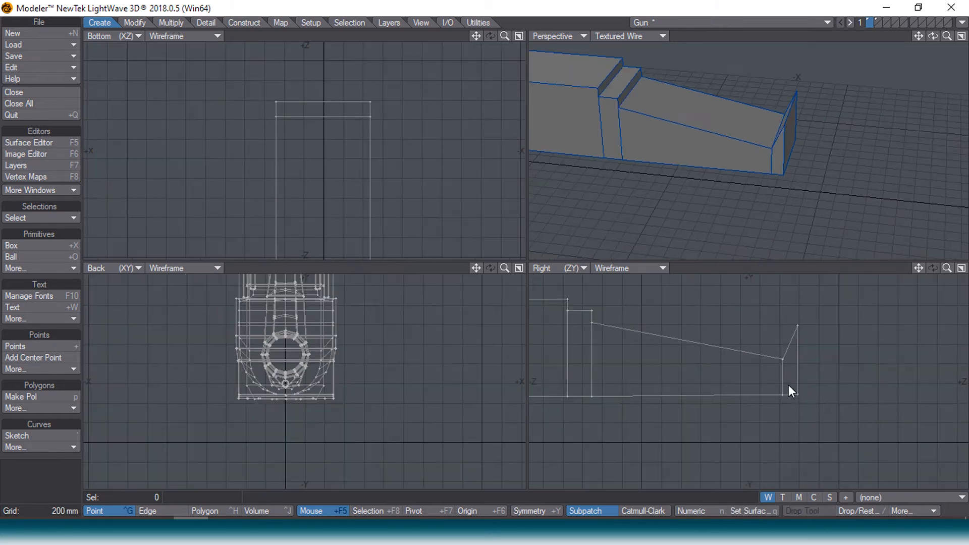
scroll(788, 385, down, 2)
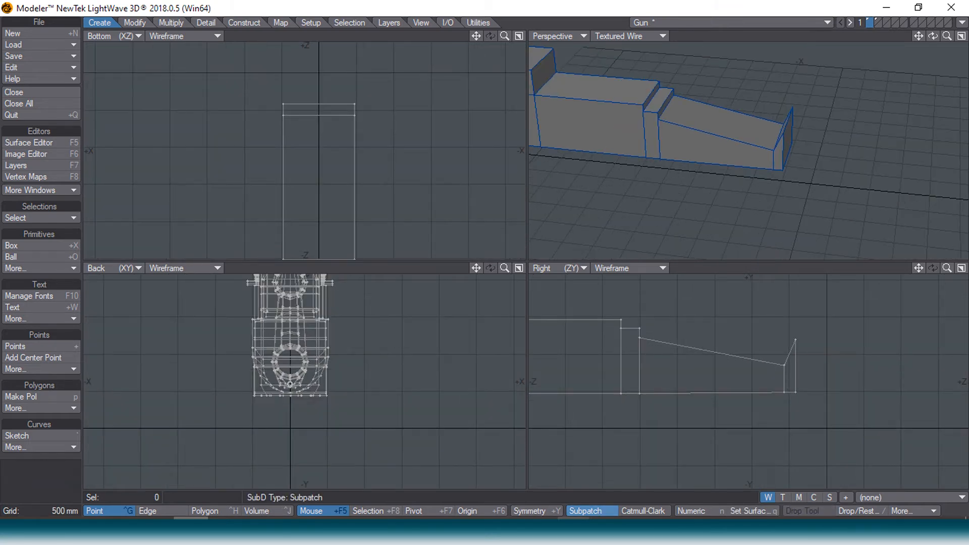
Check the AK-47 photo in Photos, and raise the end face's two top points about 258 mm in Modeler.
mouse_move(574, 532)
click(446, 496)
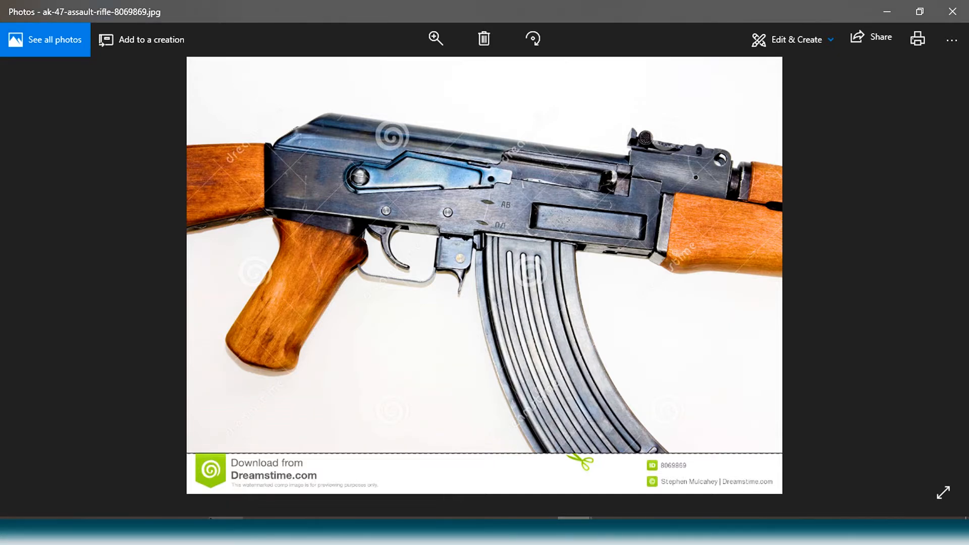
mouse_move(191, 533)
click(191, 472)
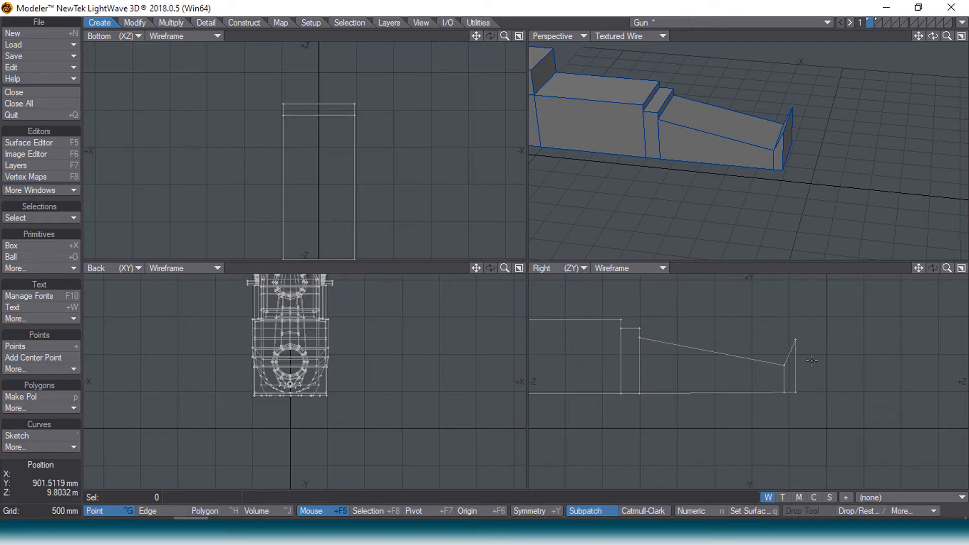
right_drag(782, 312, 787, 319)
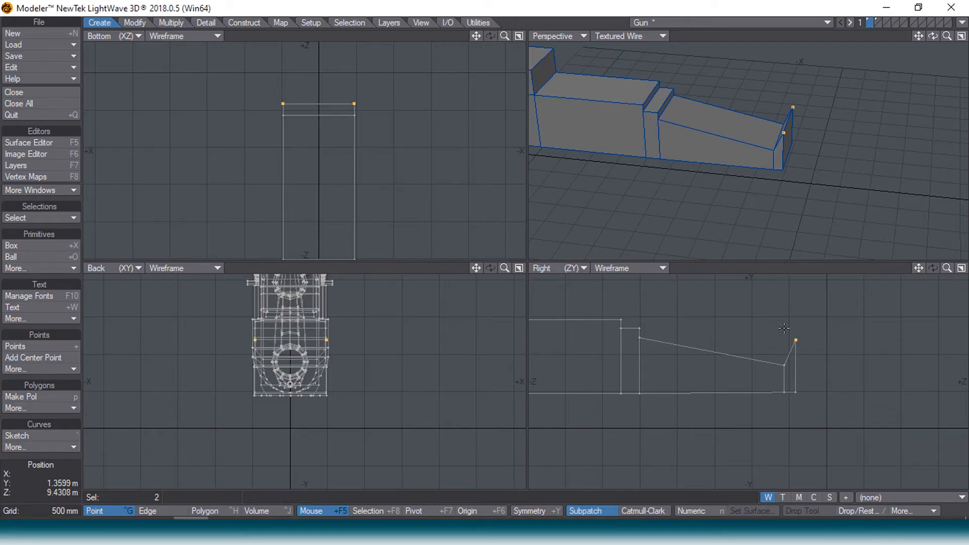
key(t)
drag(813, 337, 813, 318)
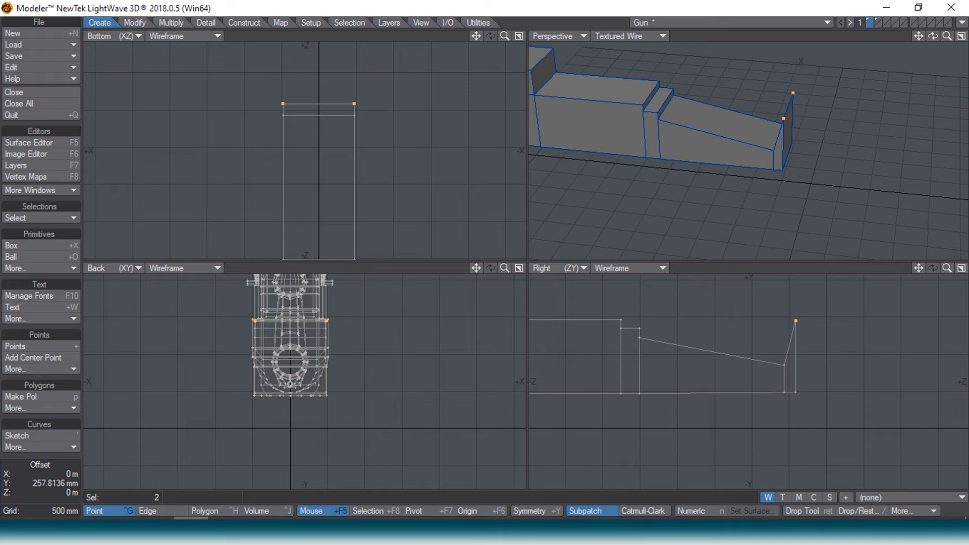
key(space)
Select the tall end polygon beyond the taper and extrude it forward into a box section.
key(space)
key(space)
click(795, 391)
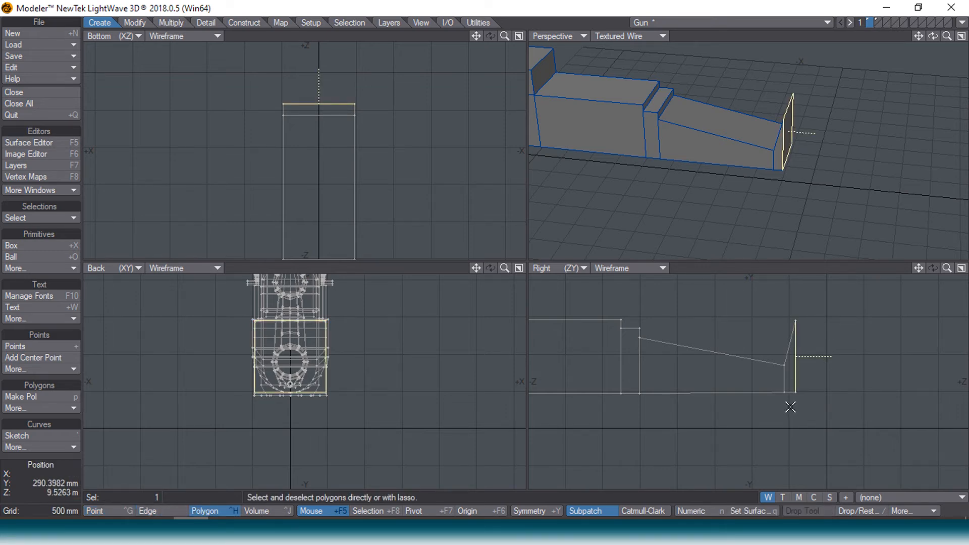
key(t)
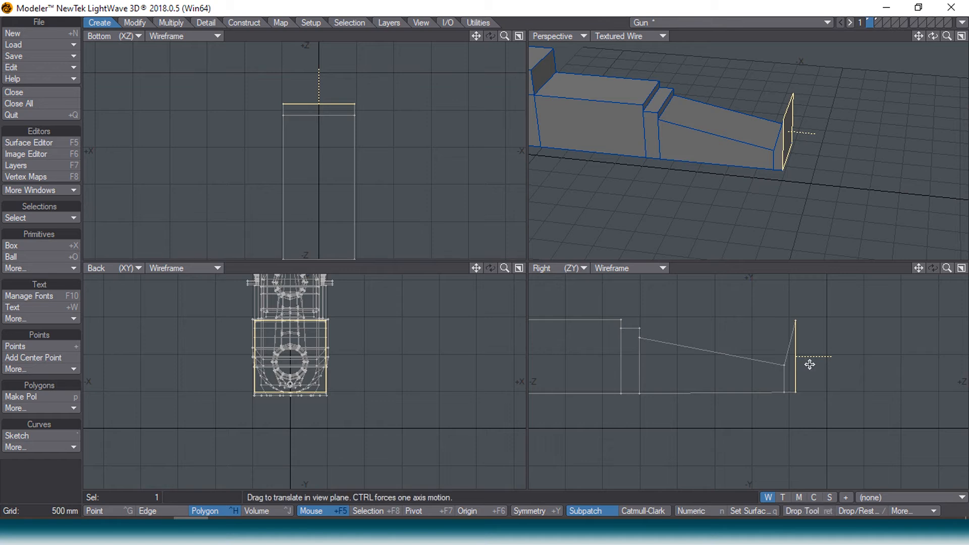
drag(825, 356, 929, 357)
scroll(790, 355, down, 2)
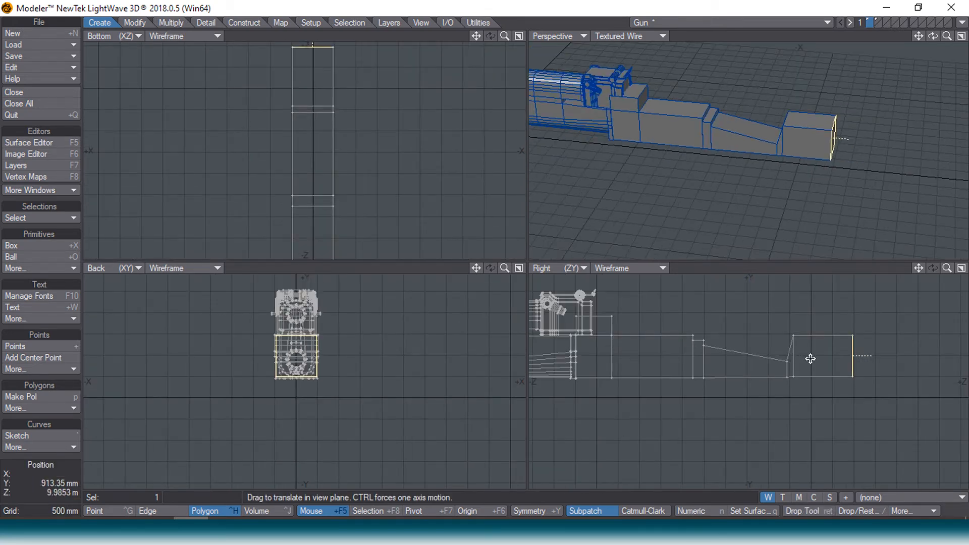
Move the selected end polygon slightly forward to lengthen the box section, and check the AK-47 photo in Photos.
scroll(811, 359, up, 2)
scroll(811, 359, up, 2)
drag(898, 355, 903, 355)
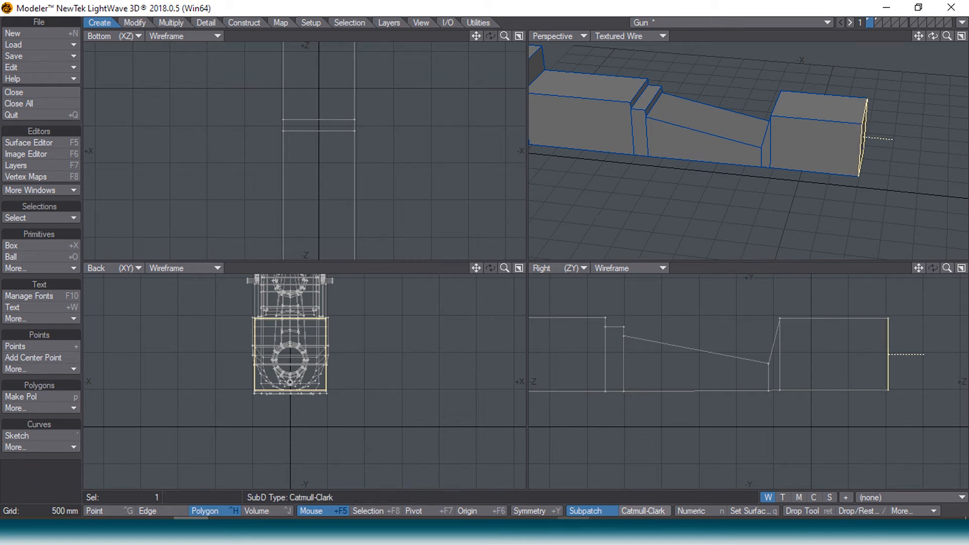
click(449, 484)
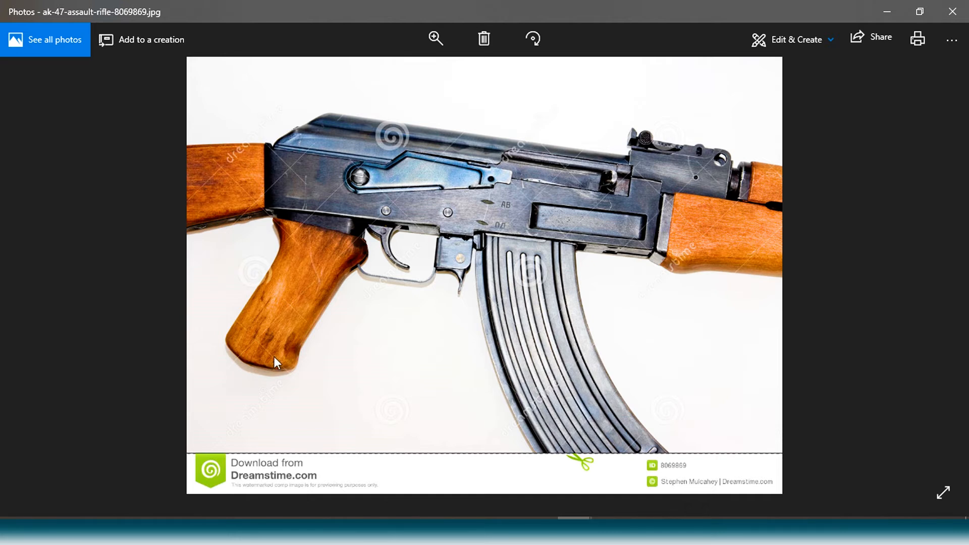
key(alt+Tab)
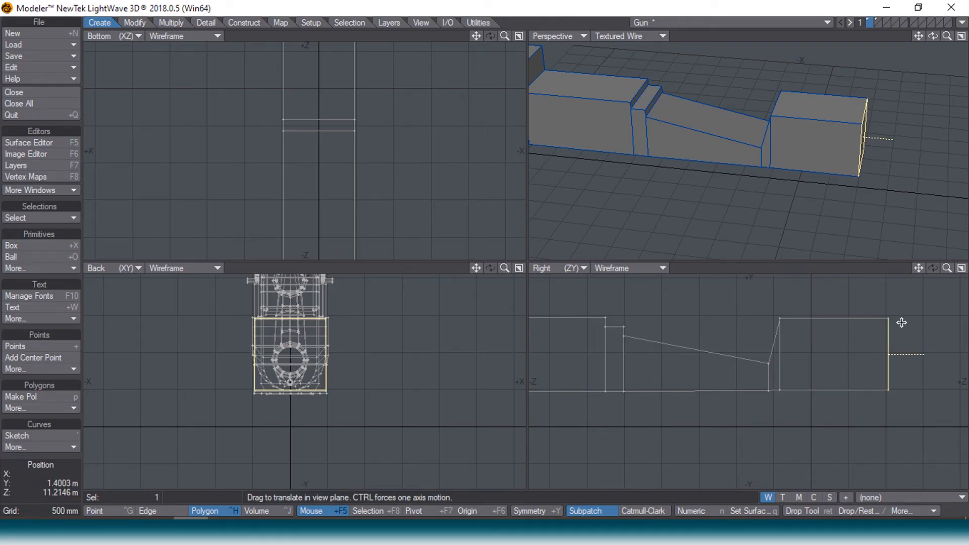
Extrude the box section's end polygon a short distance forward in Modeler into a thin end section.
key(space)
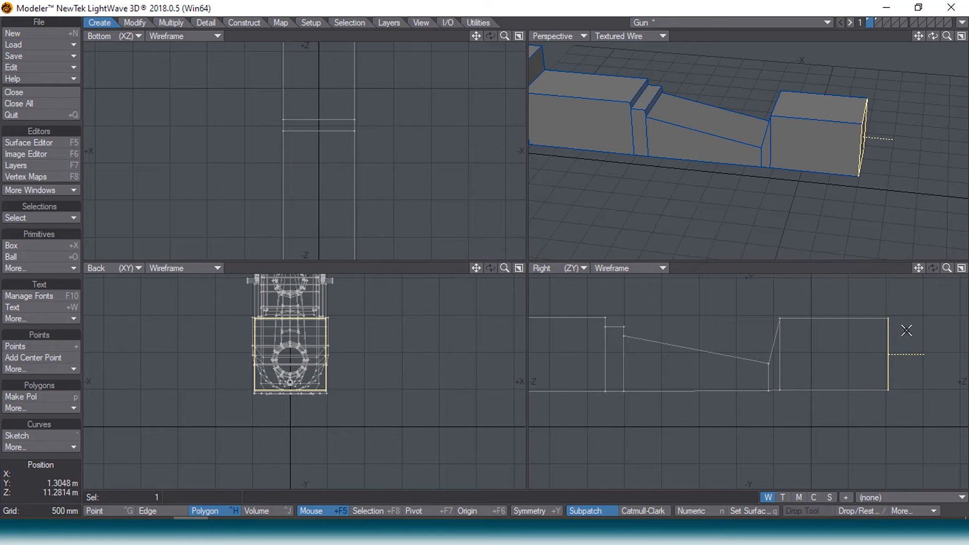
key(t)
drag(884, 348, 895, 349)
key(space)
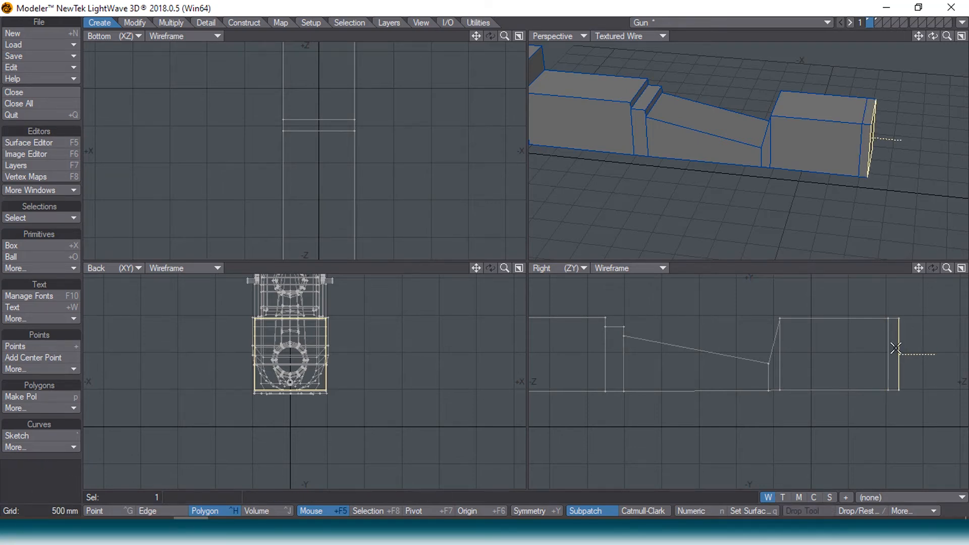
Select only the two top points of the thin end section, raise them about 134 mm, and clear the selection.
key(ctrl+g)
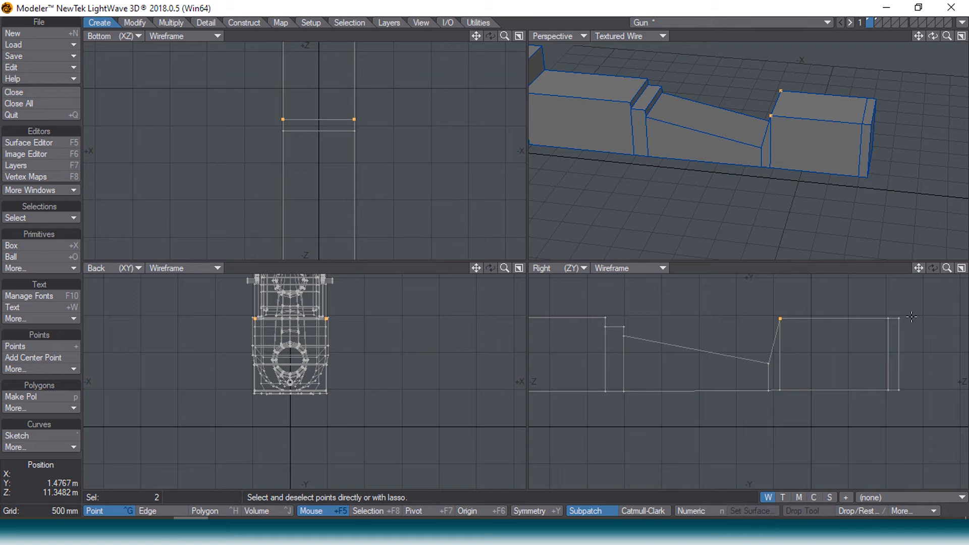
click(911, 317)
click(899, 320)
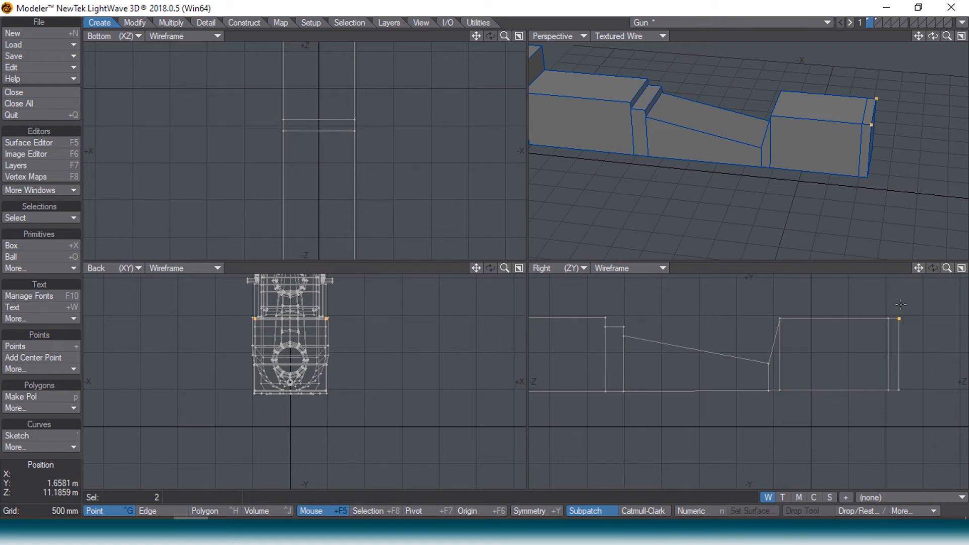
key(t)
drag(899, 320, 900, 311)
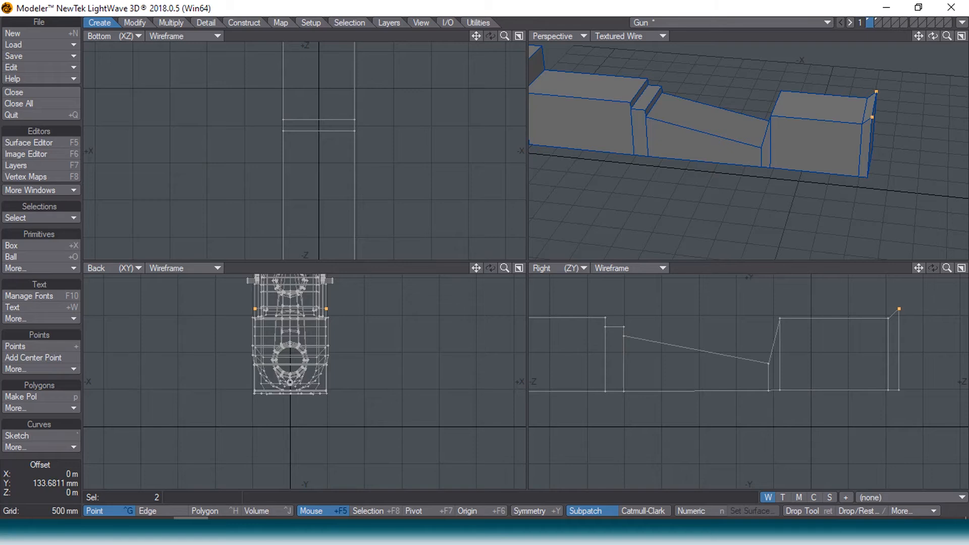
key(space)
key(slash)
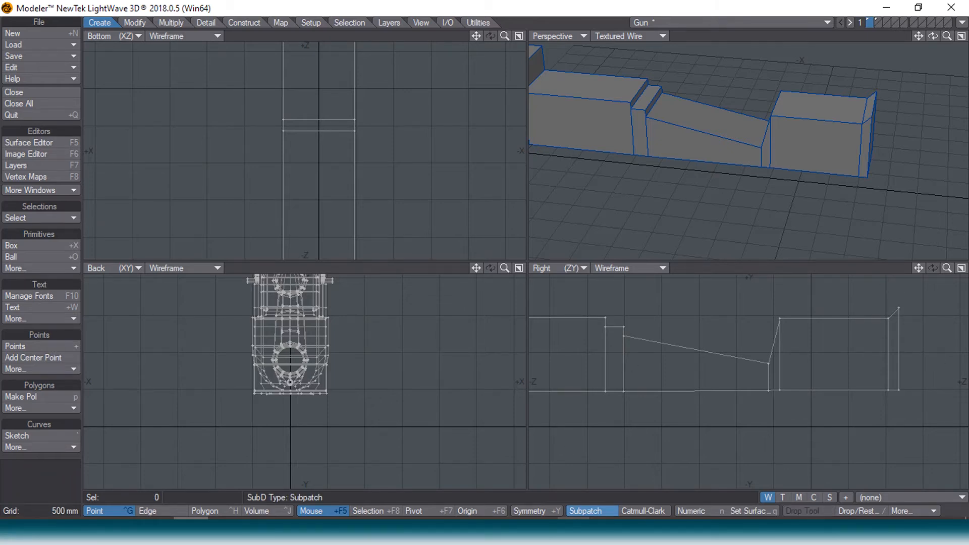
Examine the AK-47 photo in Photos and compare its receiver shape with the stepped body in Modeler.
mouse_move(575, 533)
click(441, 451)
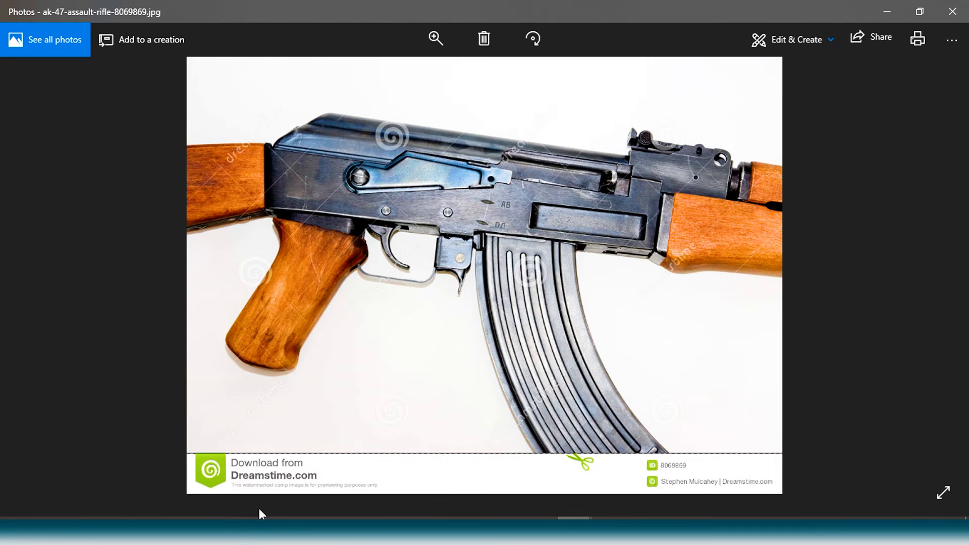
click(574, 530)
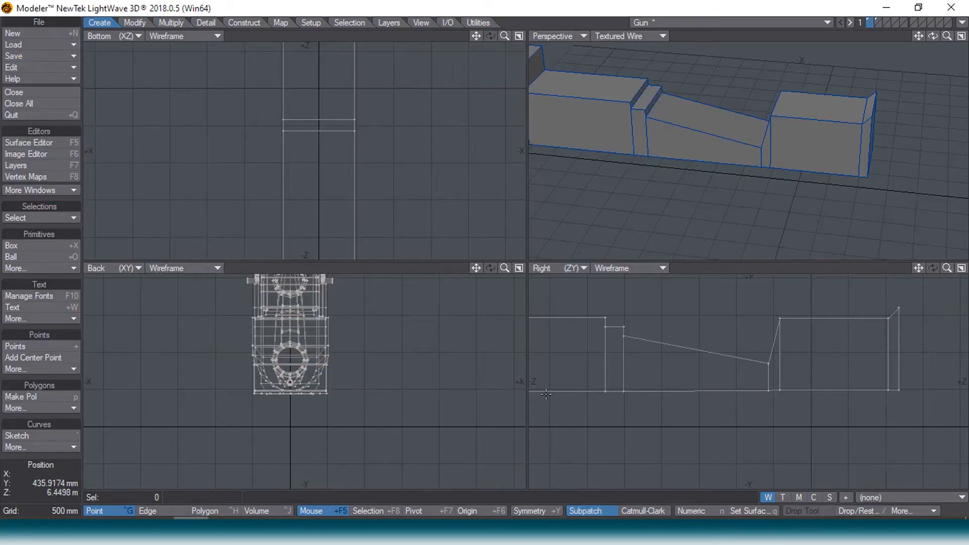
alt+drag(605, 376, 751, 383)
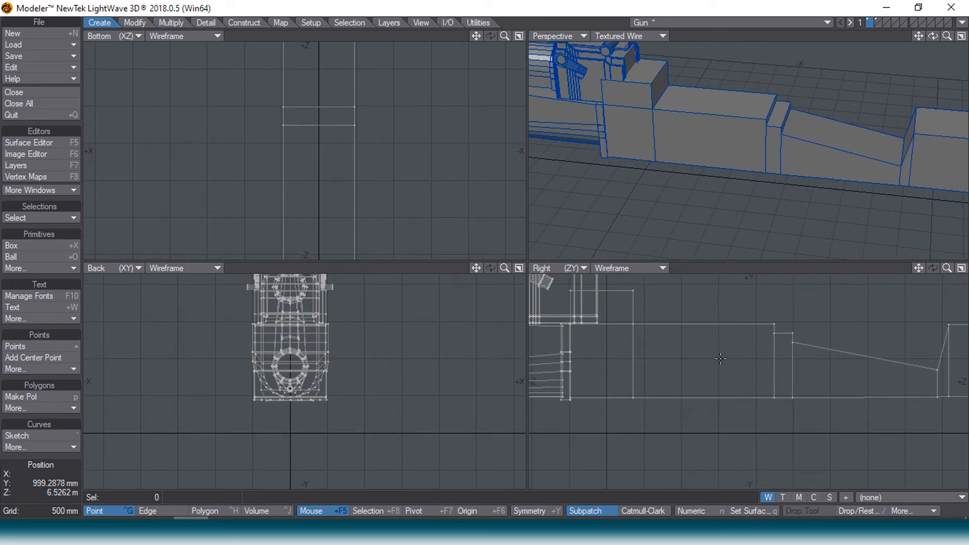
key(space)
key(space)
click(718, 136)
key(space)
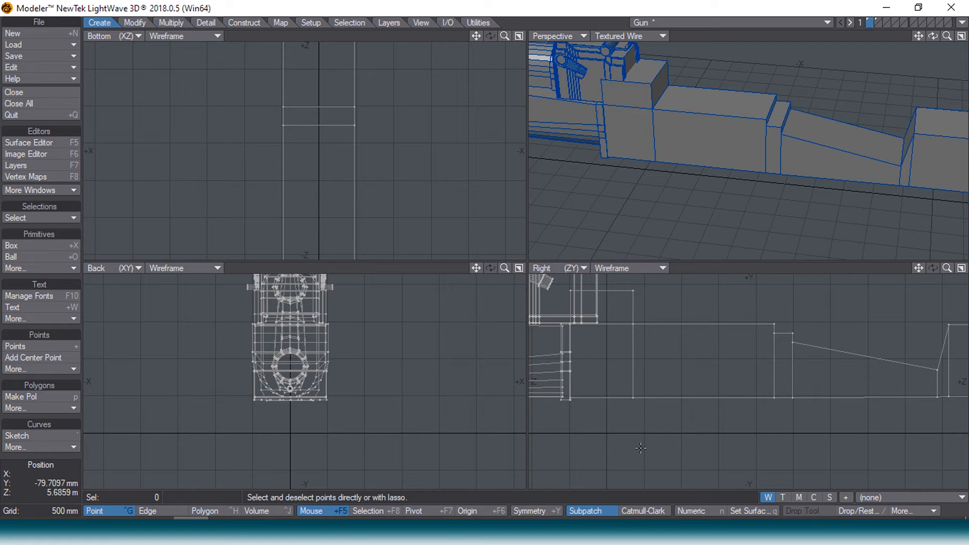
click(571, 528)
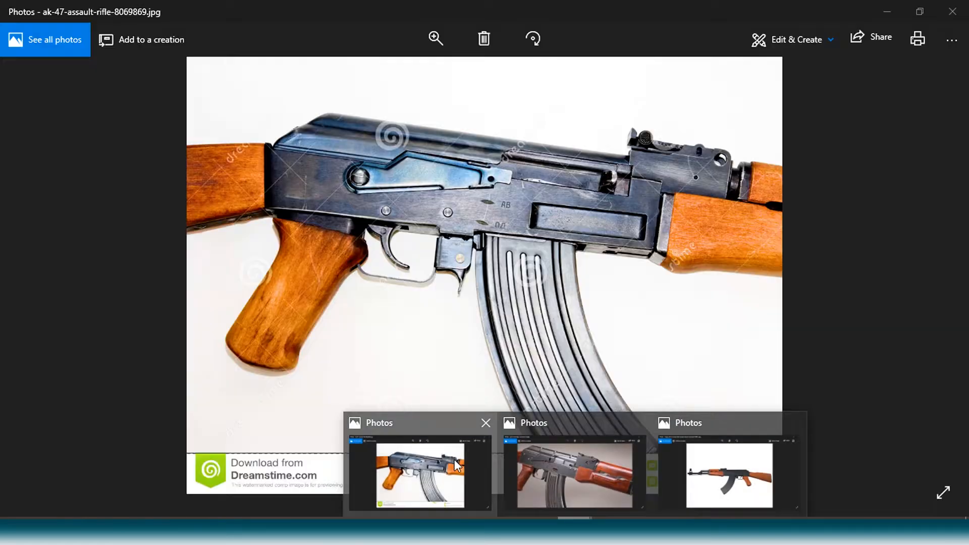
click(455, 459)
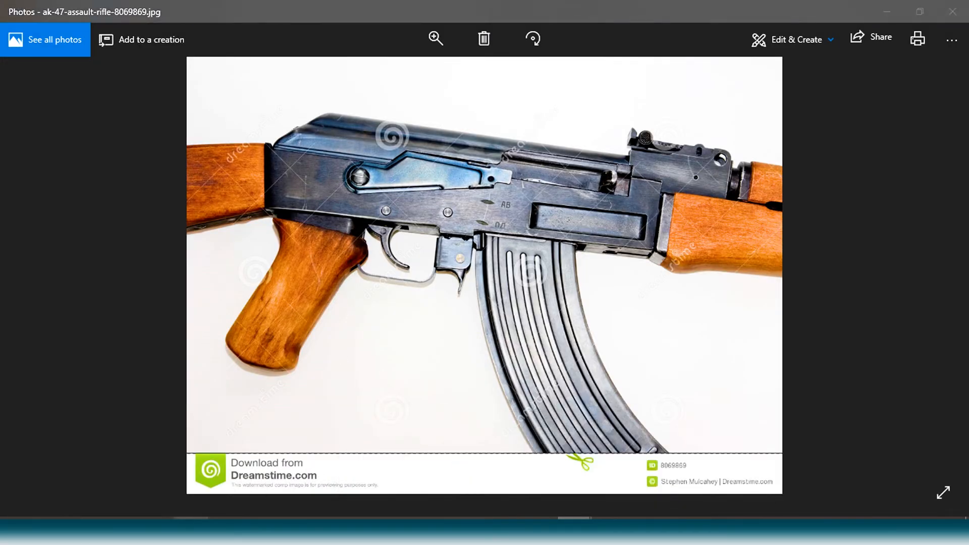
click(225, 527)
Use Edit Edges to add three evenly spaced edge cuts across the steep slope between the taper and the box section.
alt+drag(951, 382, 754, 390)
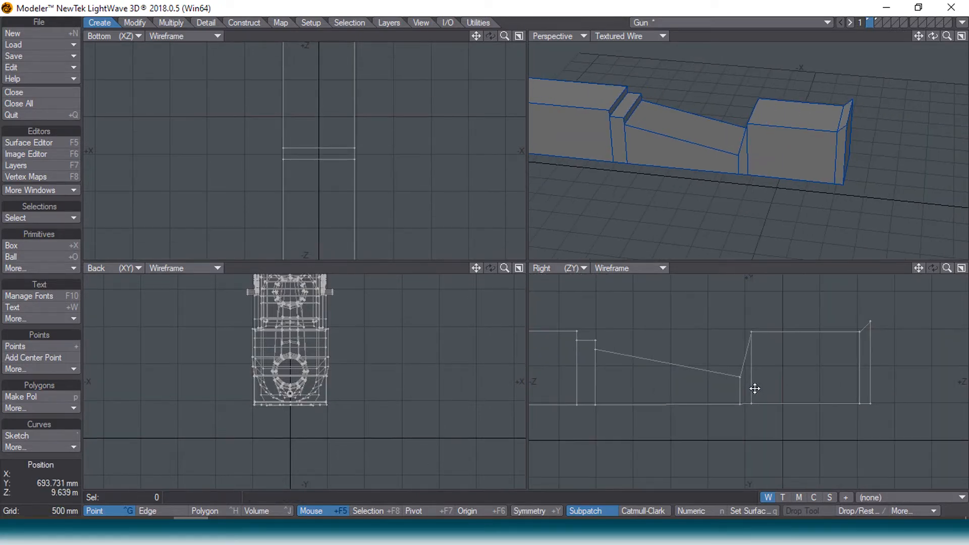
scroll(751, 356, up, 3)
scroll(750, 355, up, 1)
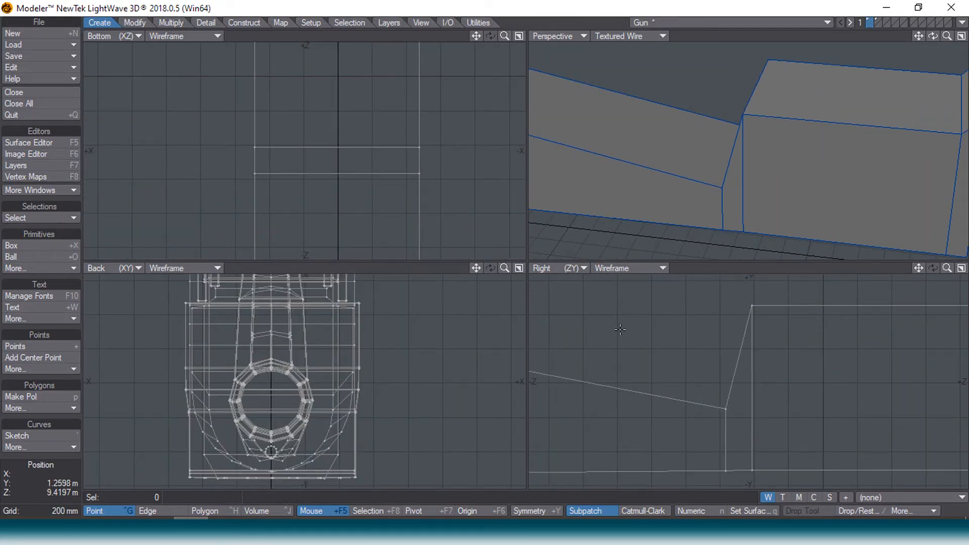
click(202, 22)
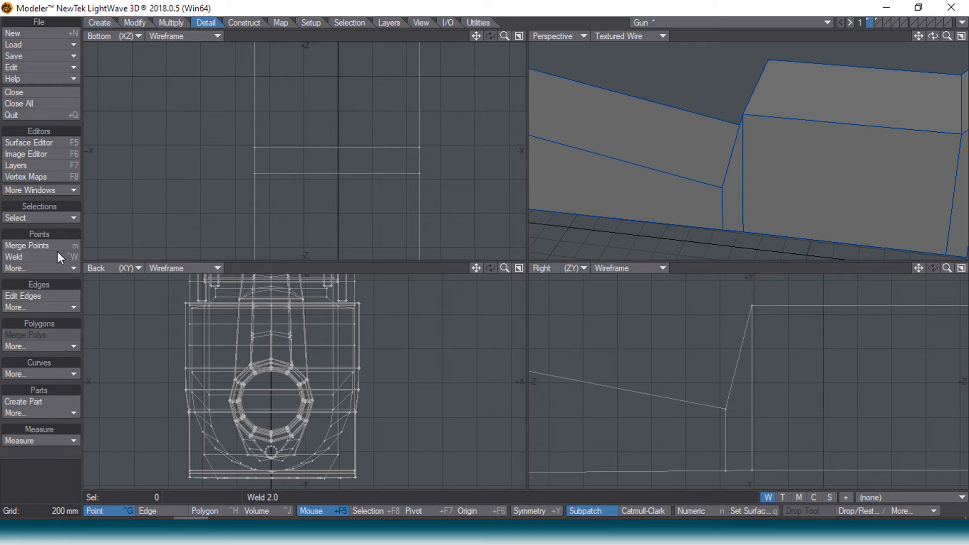
click(31, 296)
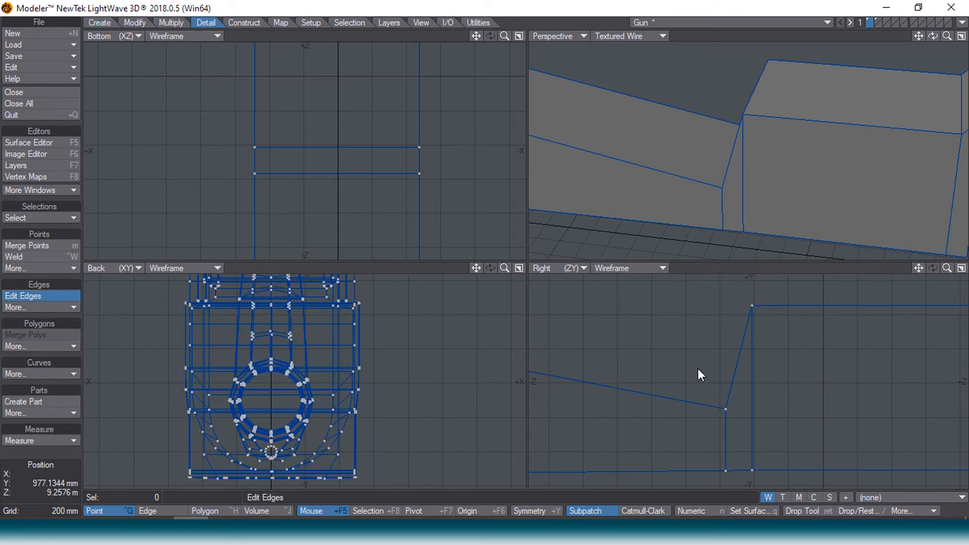
click(737, 359)
click(746, 338)
click(732, 387)
click(731, 390)
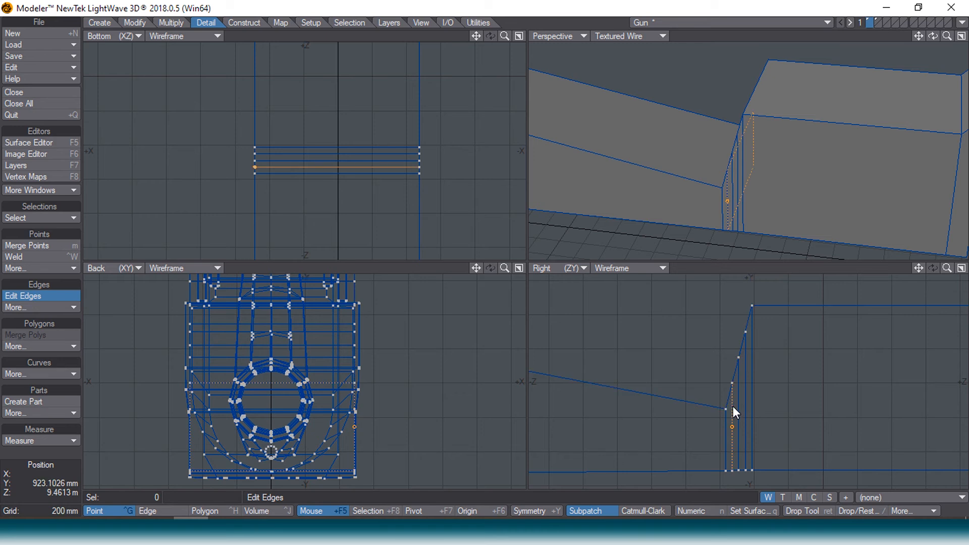
key(Return)
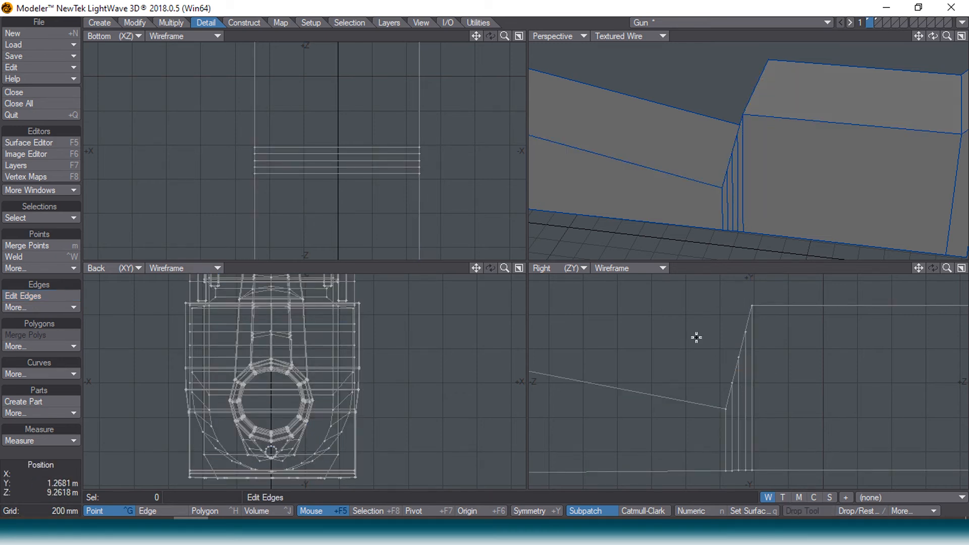
Lower the top points of the three new cuts so the slope forms a concave curve up to the box section.
key(t)
drag(735, 384, 732, 404)
ctrl+drag(739, 358, 738, 391)
ctrl+drag(745, 334, 745, 373)
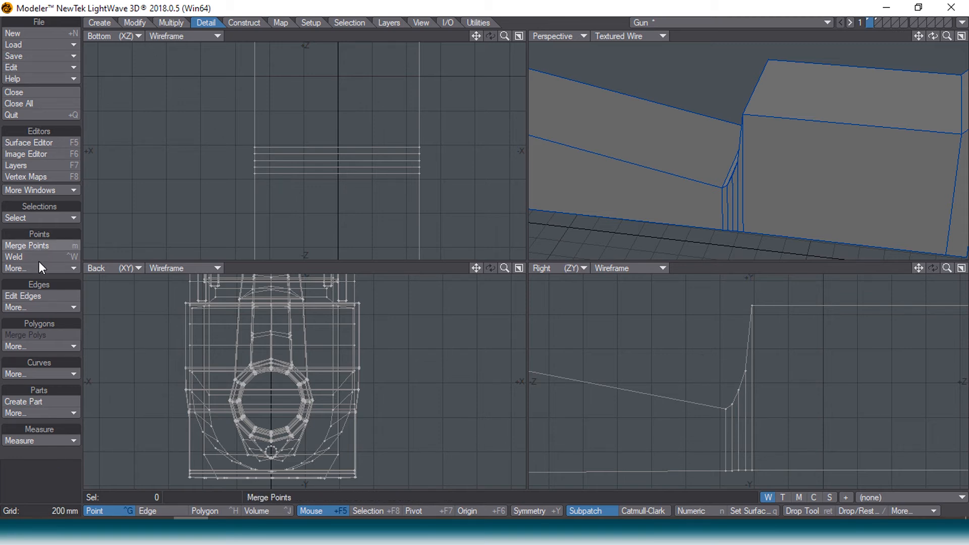
Add one more edge cut across the upper part of the curved slope with Edit Edges.
click(38, 295)
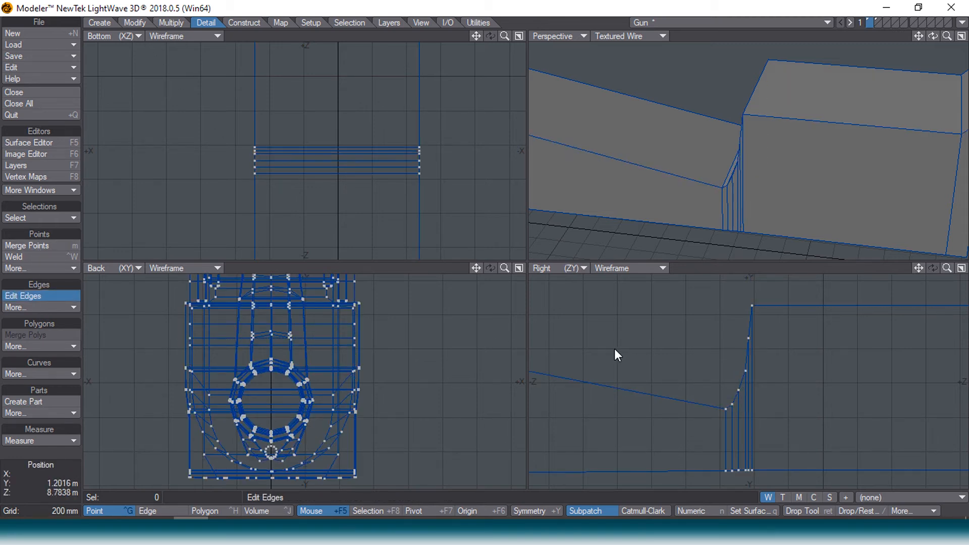
key(Return)
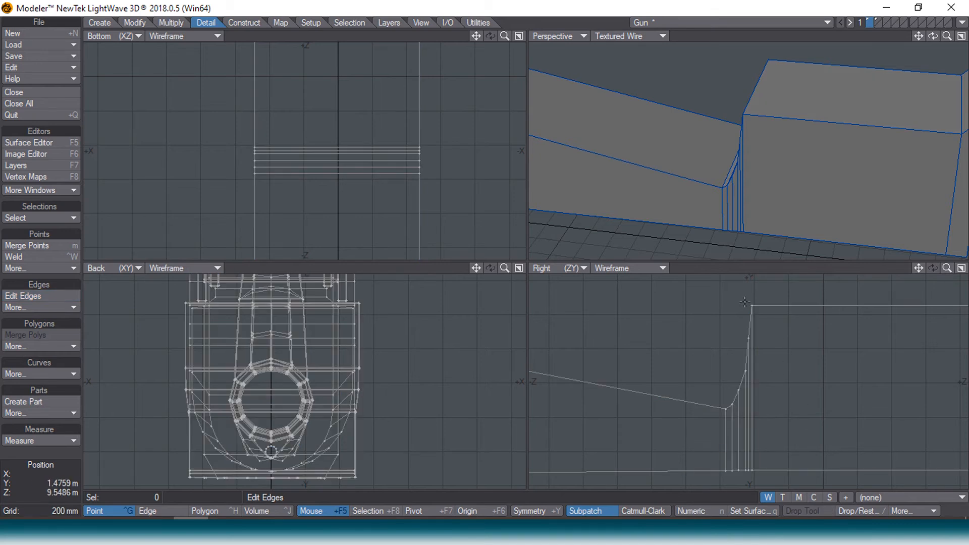
key(t)
scroll(753, 342, down, 5)
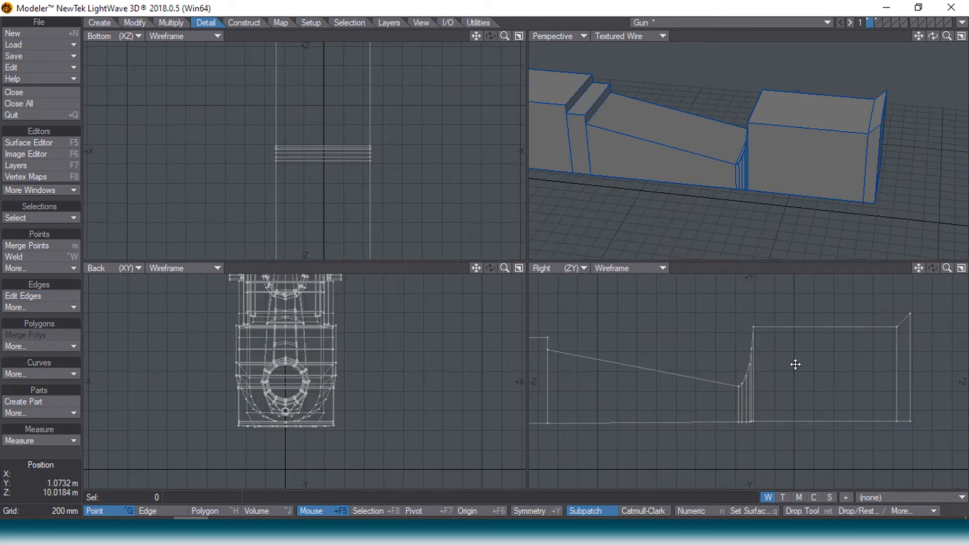
Try to divide the raised end lip with three evenly spaced edge cuts using Edit Edges.
scroll(755, 334, up, 5)
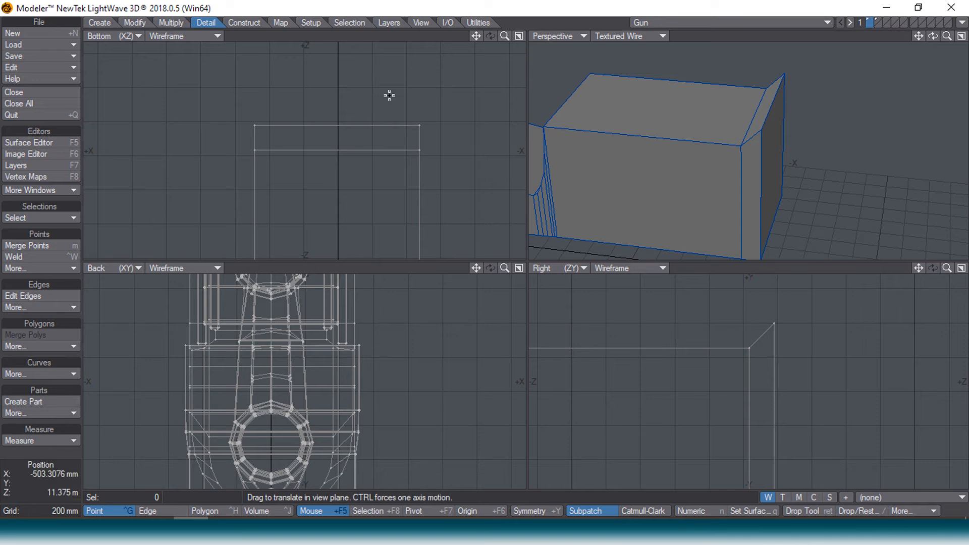
click(36, 296)
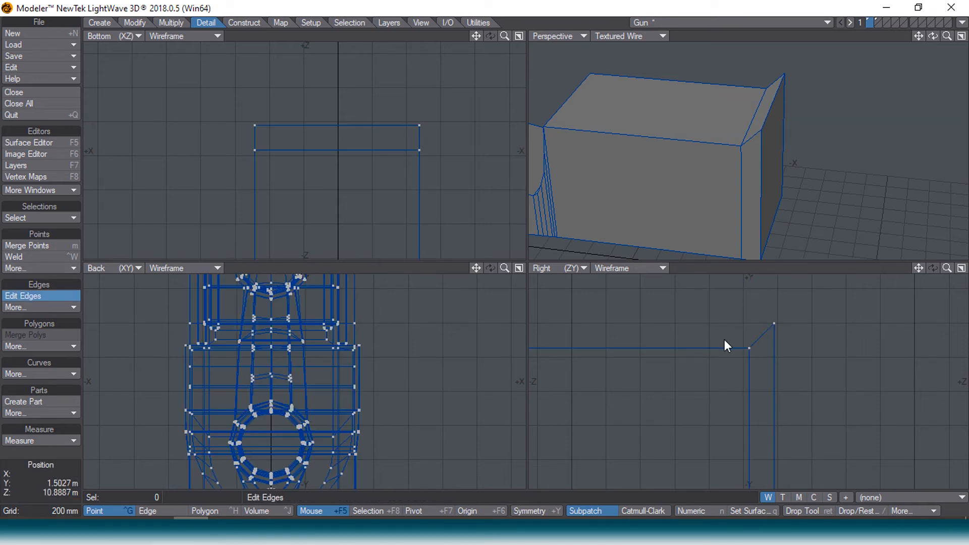
click(761, 340)
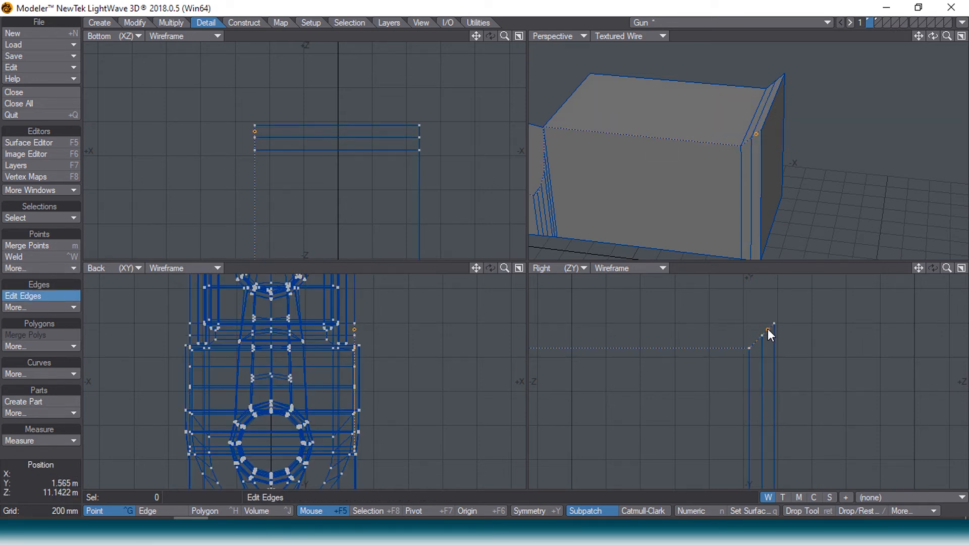
click(767, 343)
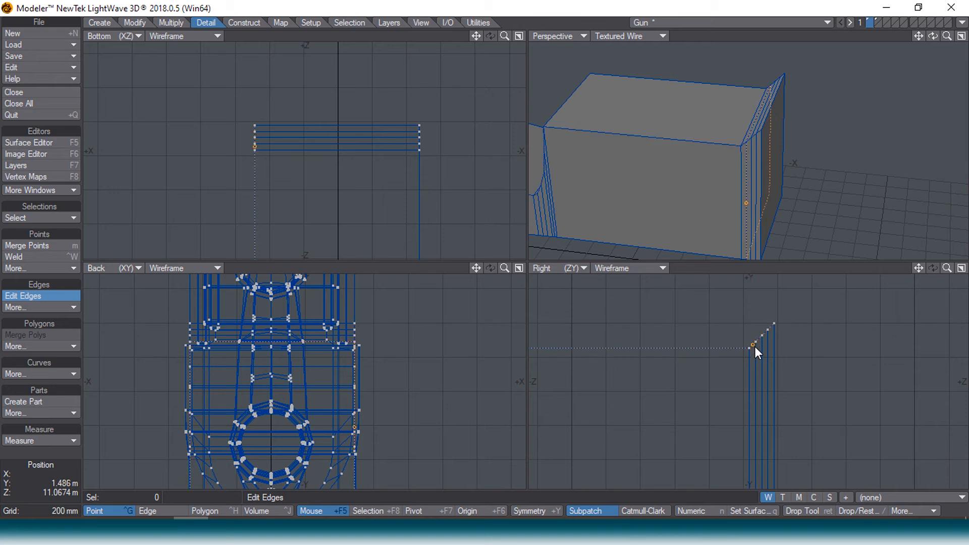
key(space)
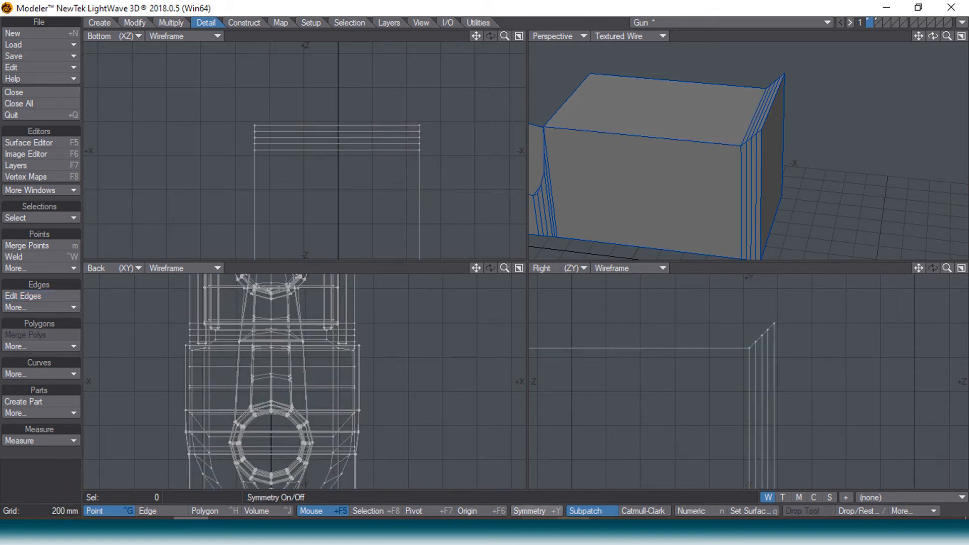
Check the AK-47 photo in Photos and undo the three edge cuts on the end lip in Modeler.
click(575, 532)
click(394, 477)
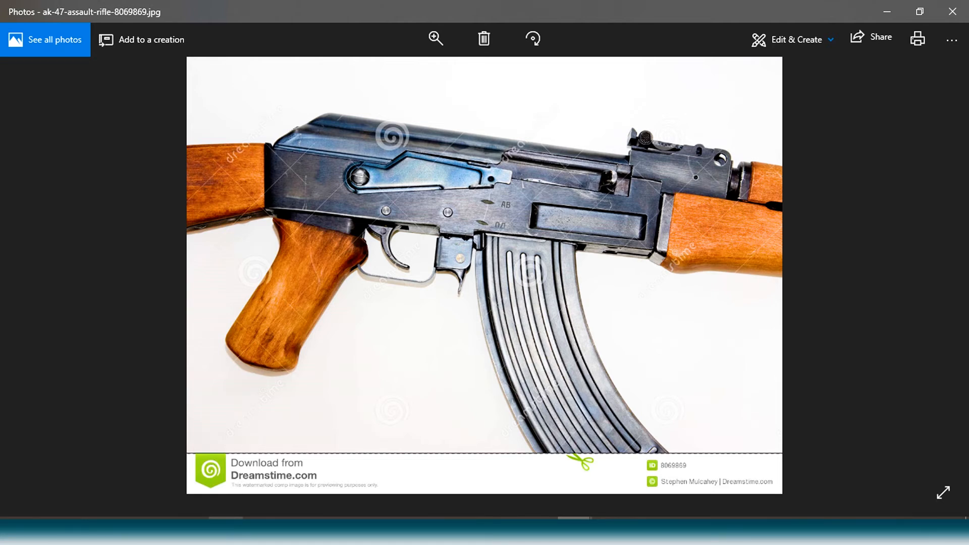
key(alt+Tab)
key(u)
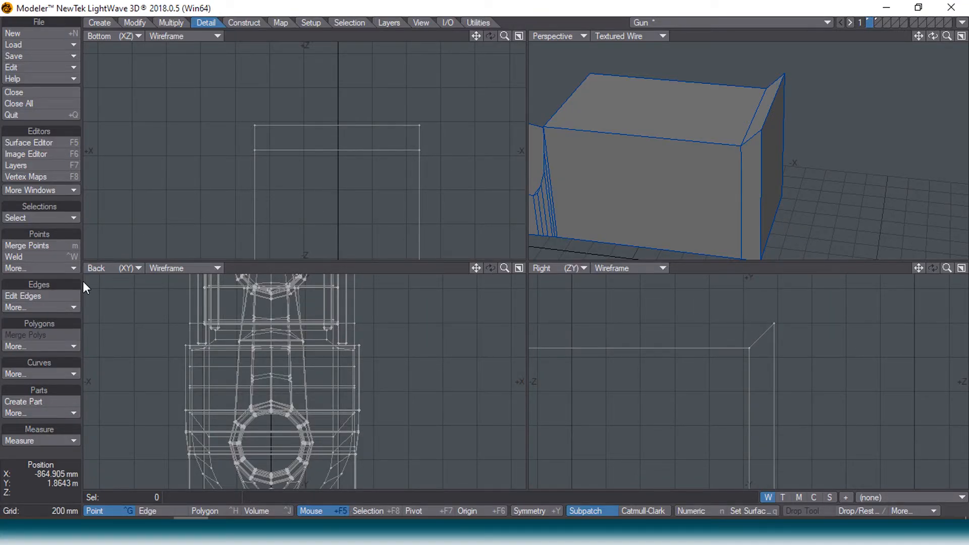
Add one edge cut midway across the raised end lip with Edit Edges and raise its two top points about 71 mm.
click(29, 296)
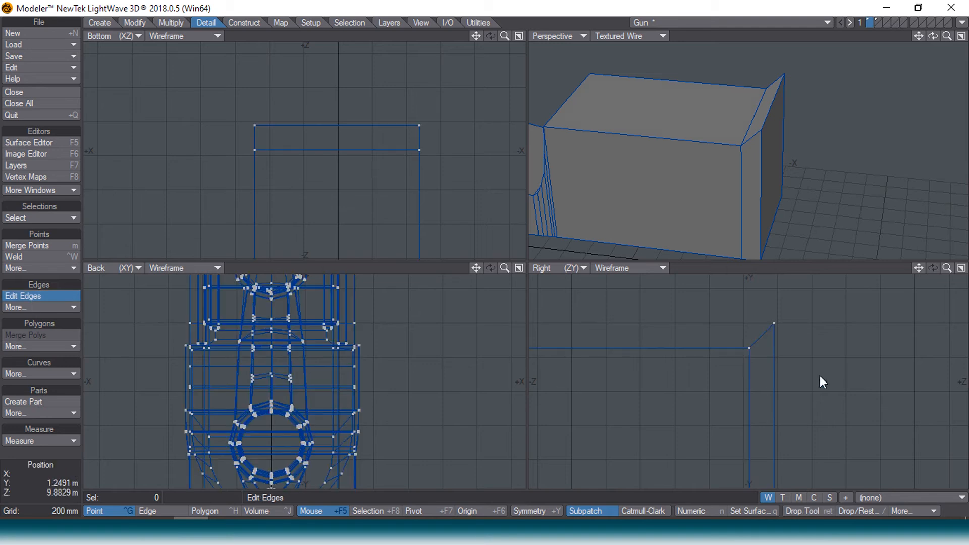
click(761, 335)
key(Return)
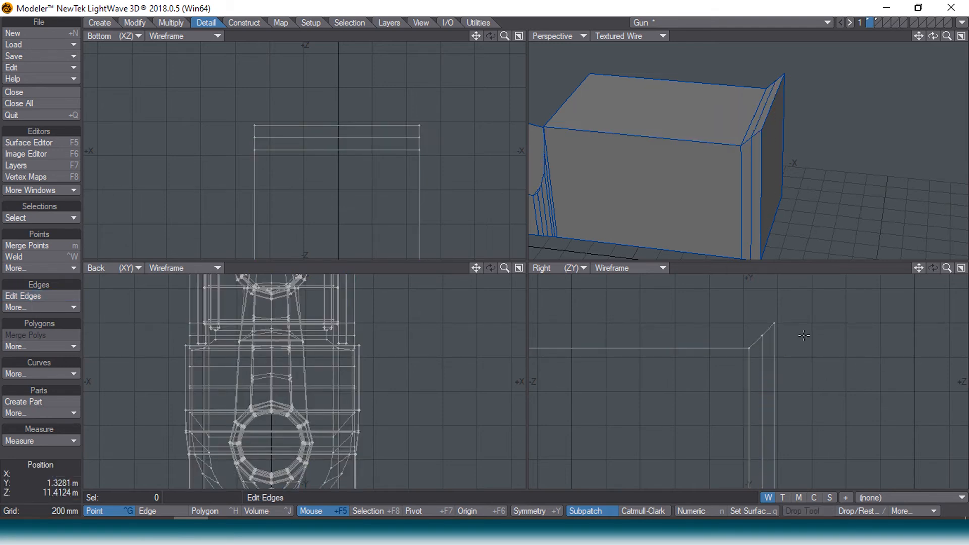
click(761, 335)
key(t)
drag(768, 335, 768, 323)
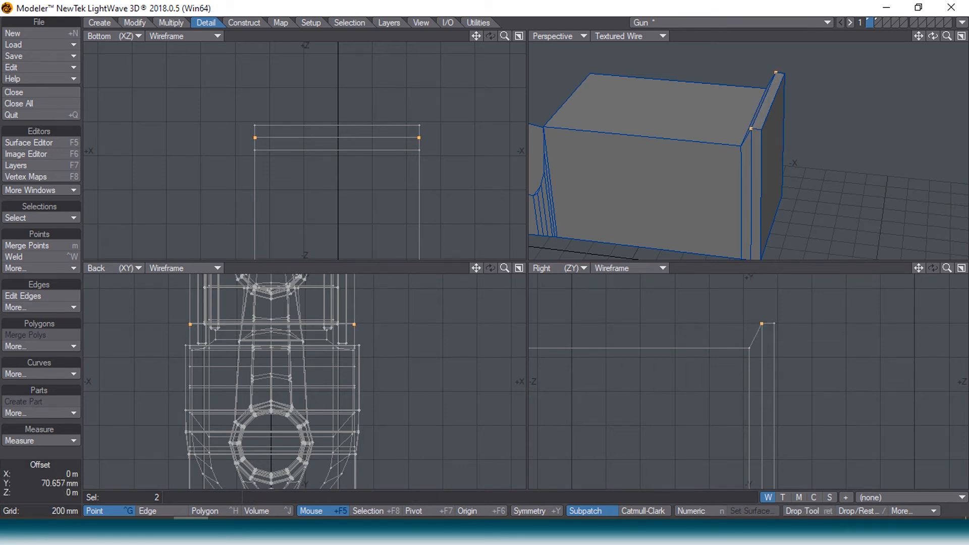
Deselect the end lip points and check the AK-47 photo in Photos for the short step between body block and slope.
key(space)
click(764, 351)
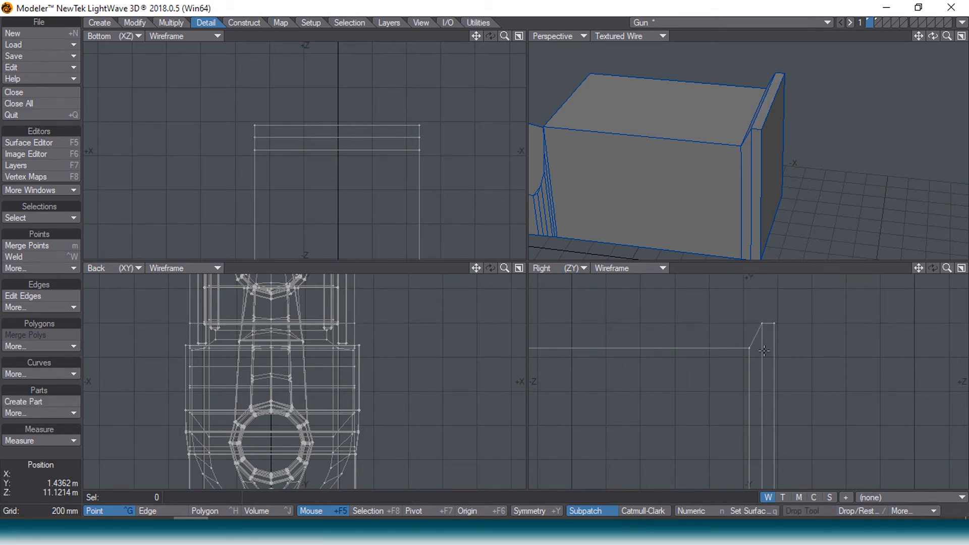
alt+drag(574, 387, 889, 374)
mouse_move(577, 532)
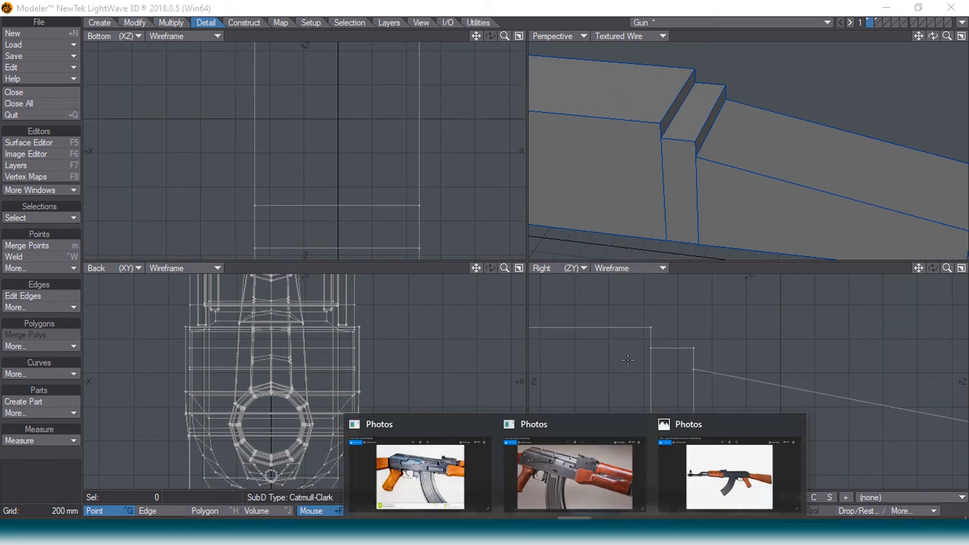
click(414, 467)
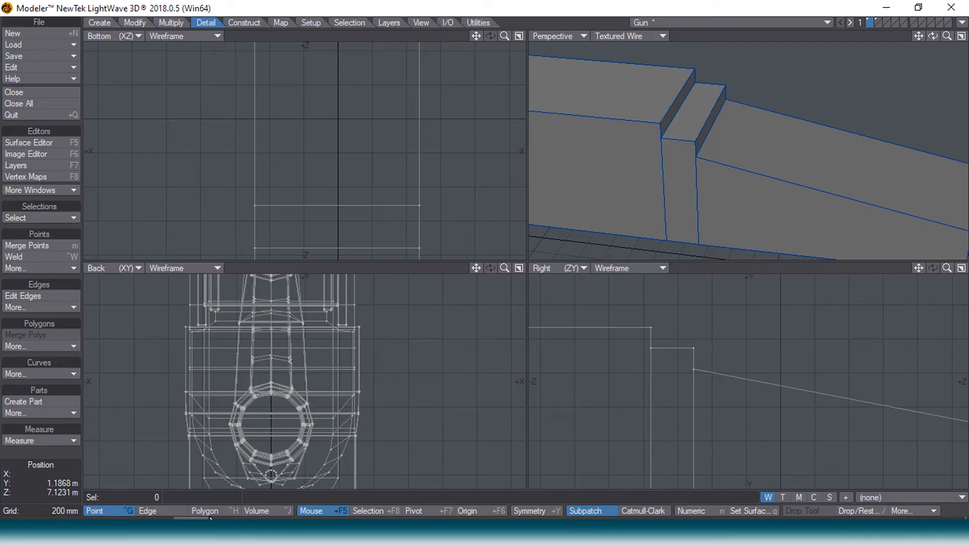
click(191, 530)
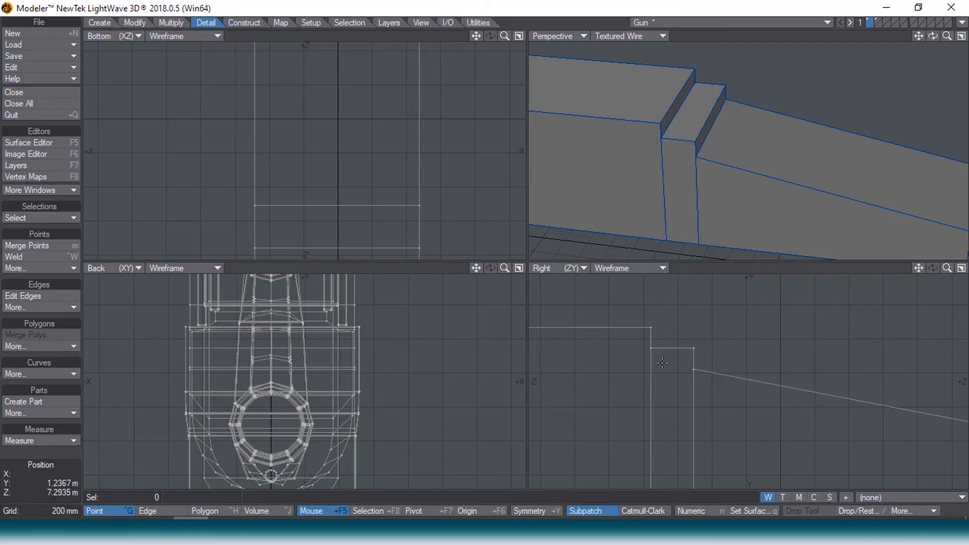
Add four evenly spaced edge cuts across the outer part of the short step before the tapered section with Edit Edges.
click(692, 349)
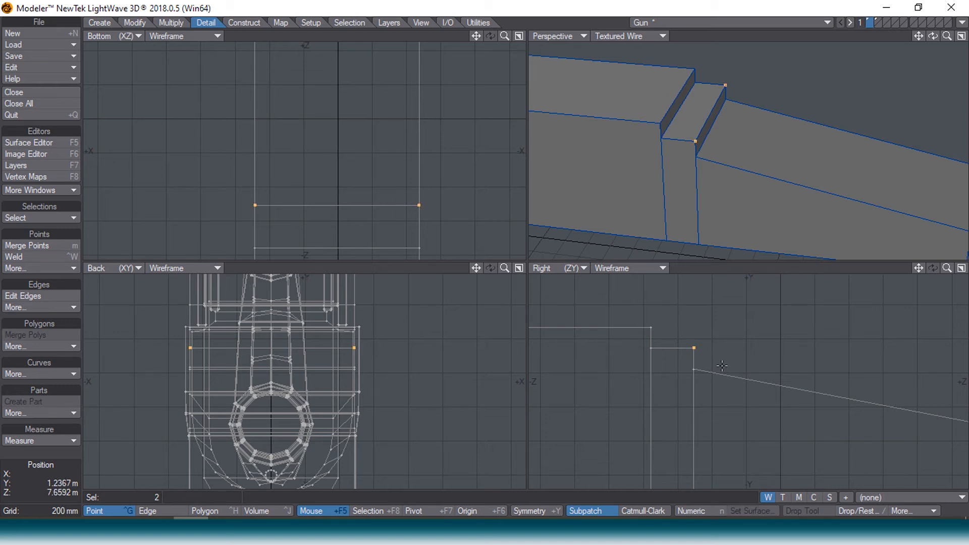
scroll(693, 349, up, 4)
key(space)
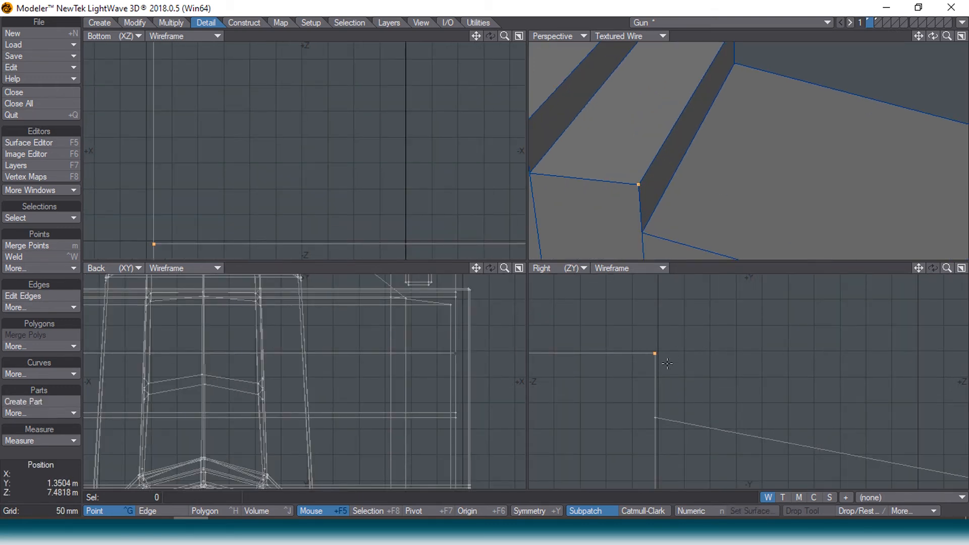
click(23, 295)
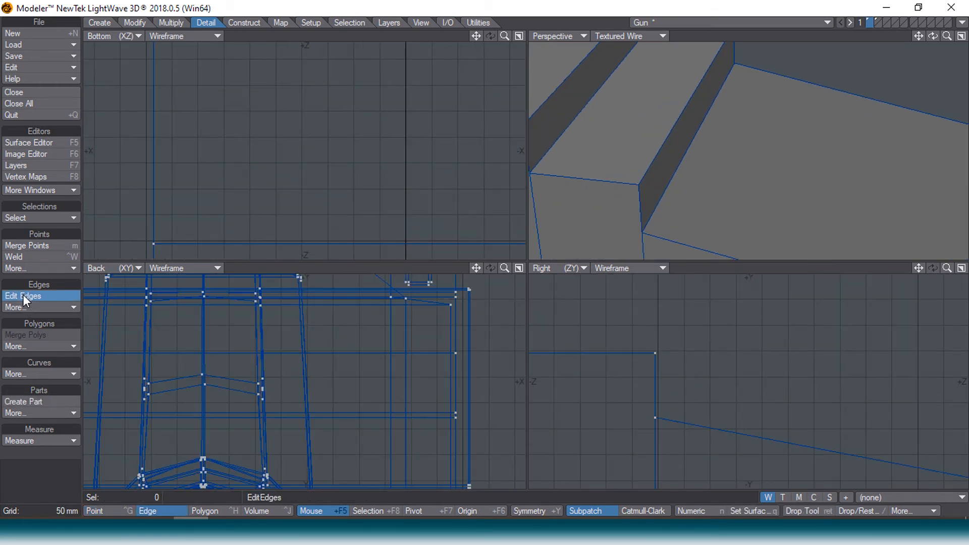
click(635, 355)
click(631, 352)
click(643, 358)
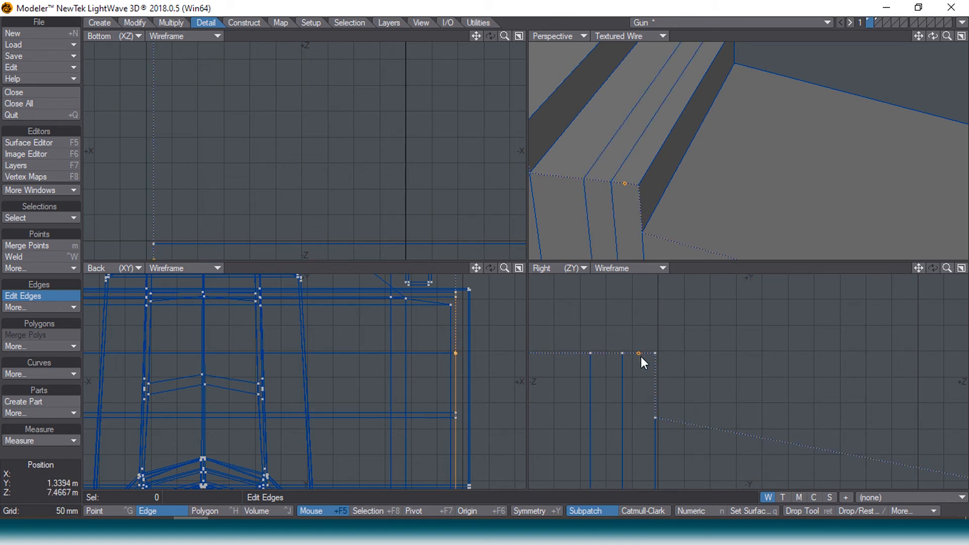
click(613, 355)
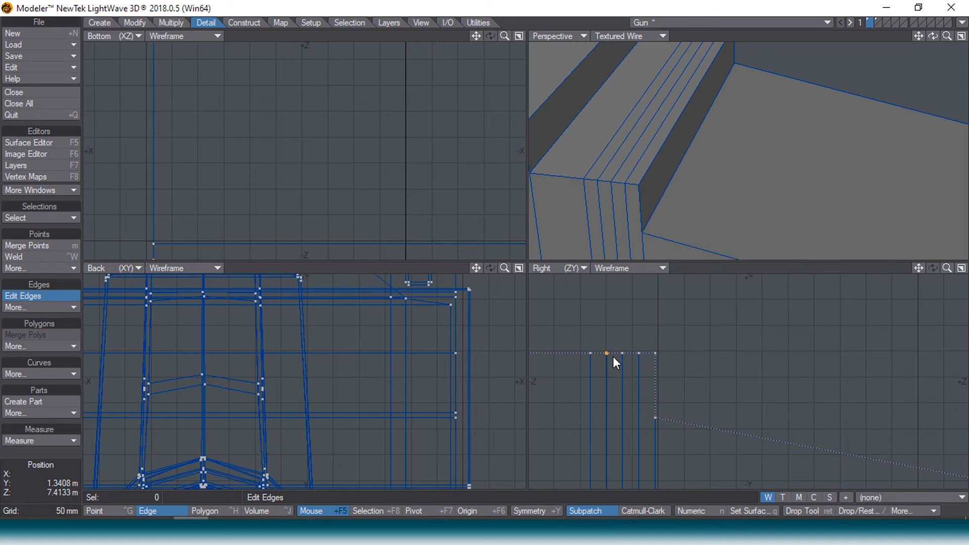
key(space)
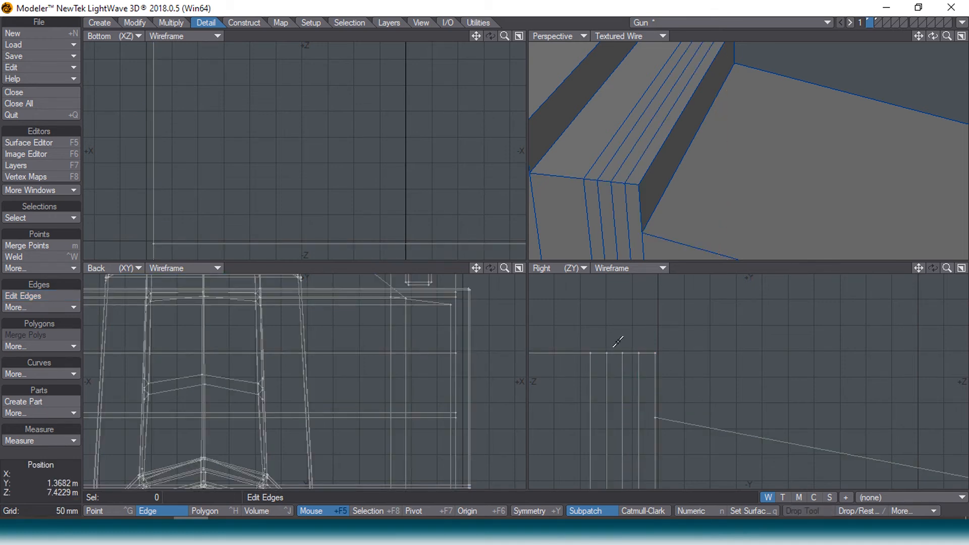
Move the cut points on the short step downward progressively to round its outer top corner, and save the object.
key(t)
drag(658, 352, 655, 404)
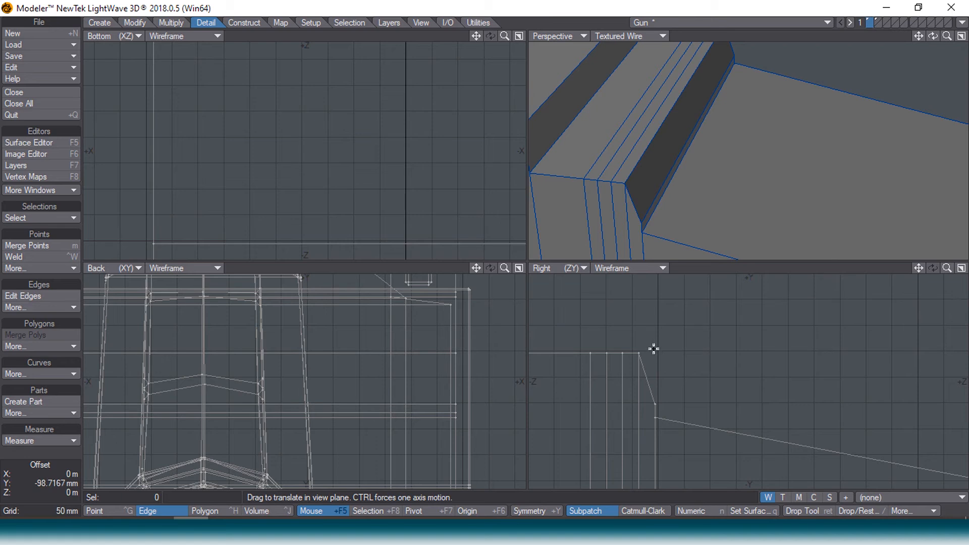
drag(636, 352, 638, 390)
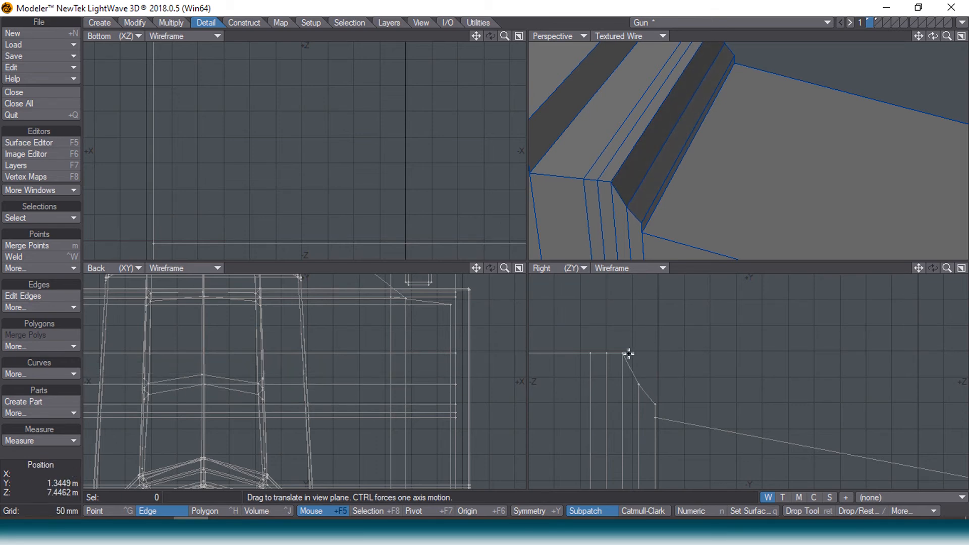
drag(620, 348, 654, 402)
key(Return)
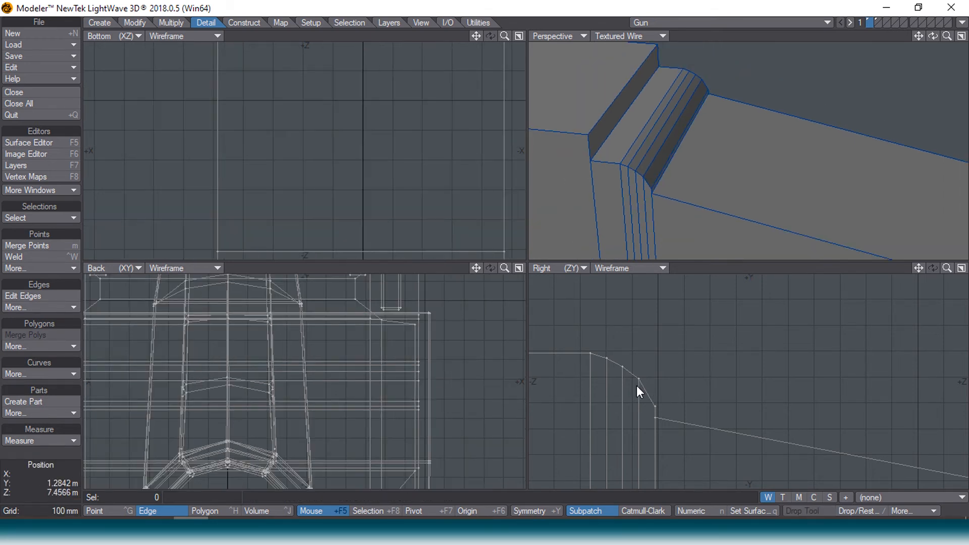
key(s)
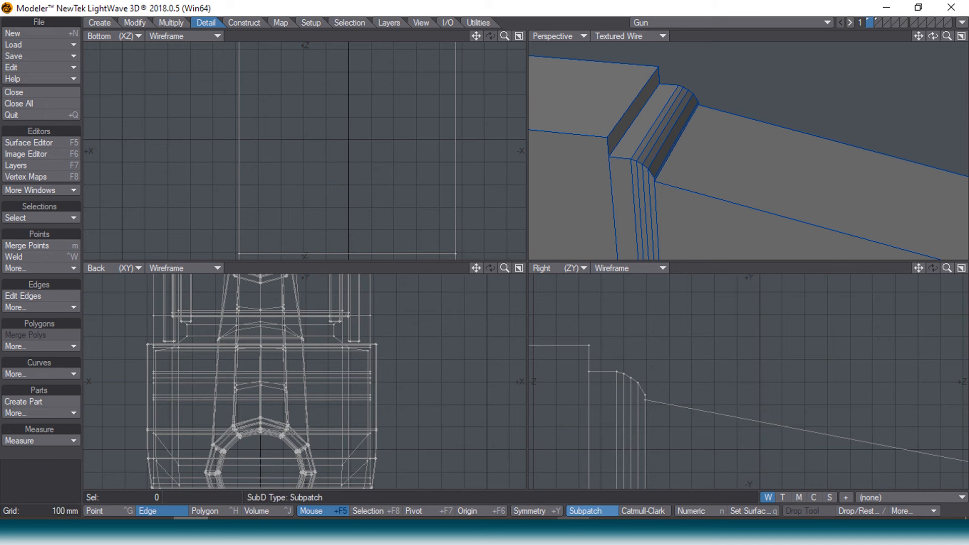
Examine the receiver and its recessed side panel in the AK-47 photo in Photos, and return to Modeler.
click(575, 530)
click(457, 484)
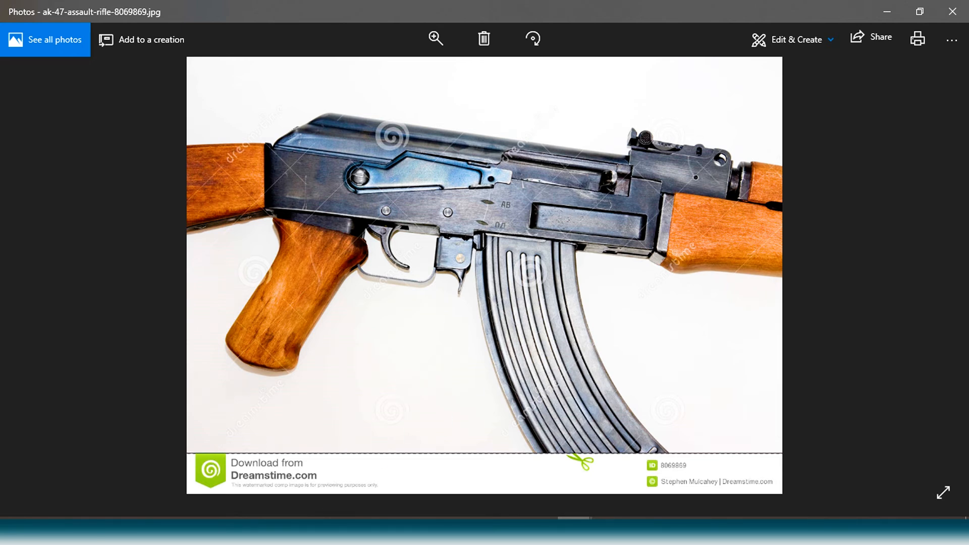
key(alt+Tab)
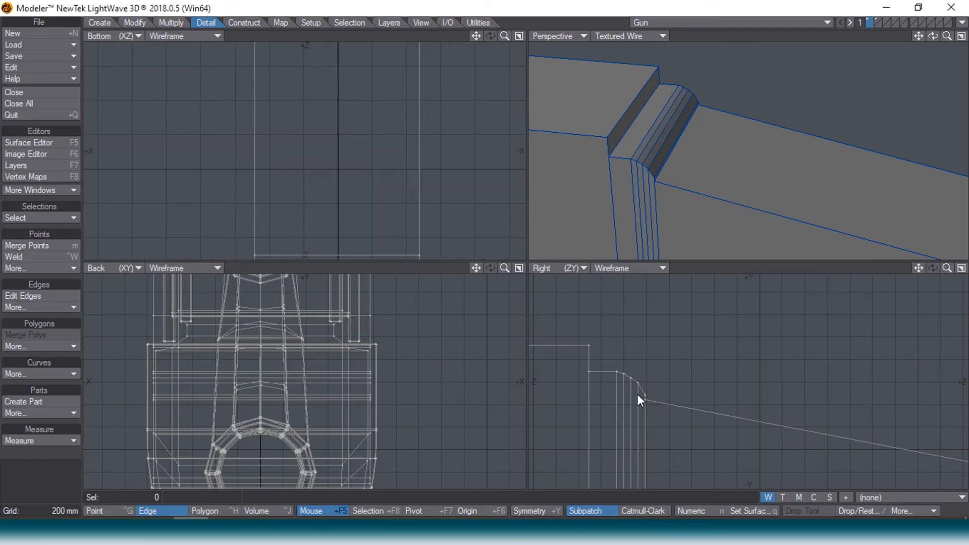
Select the two opposite side polygons of the long body block between the collar and the rounded step.
alt+drag(650, 407, 923, 389)
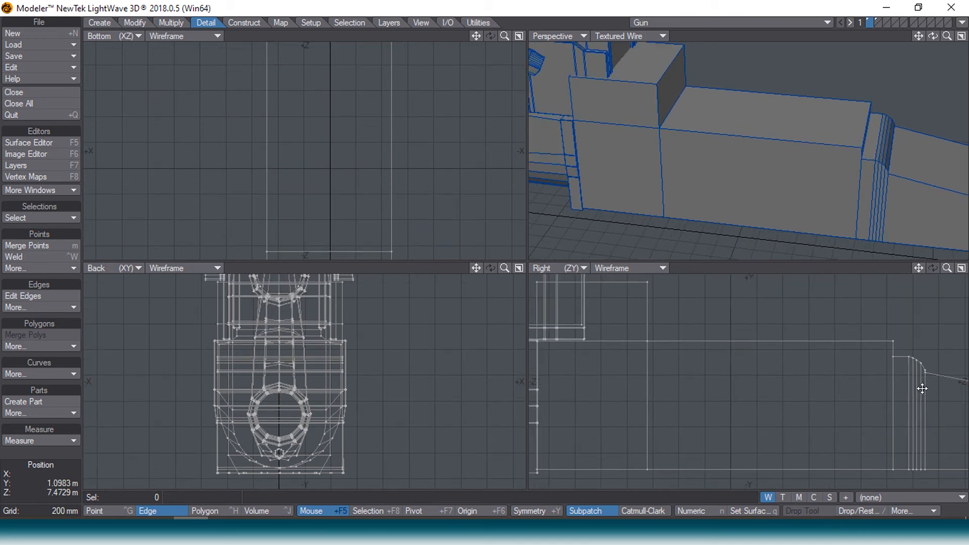
key(ctrl+h)
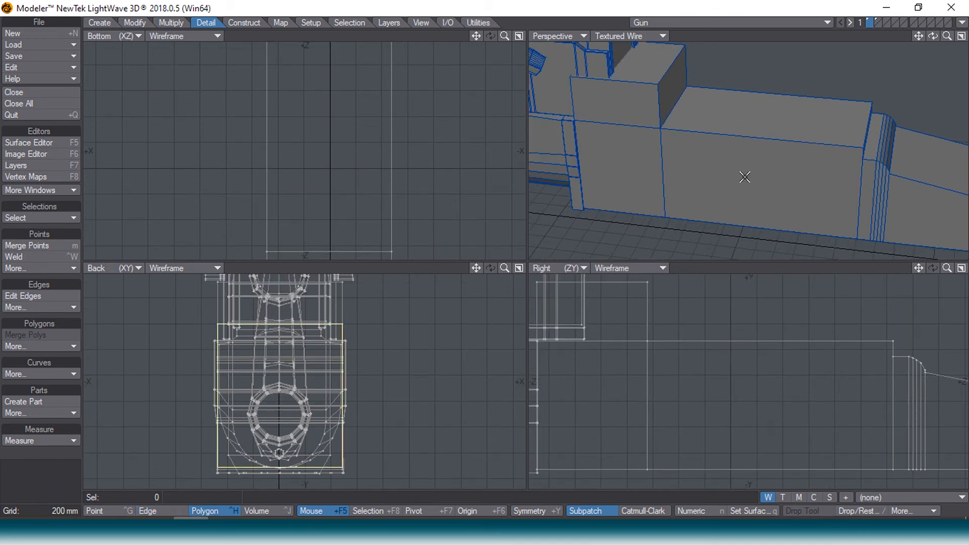
click(477, 414)
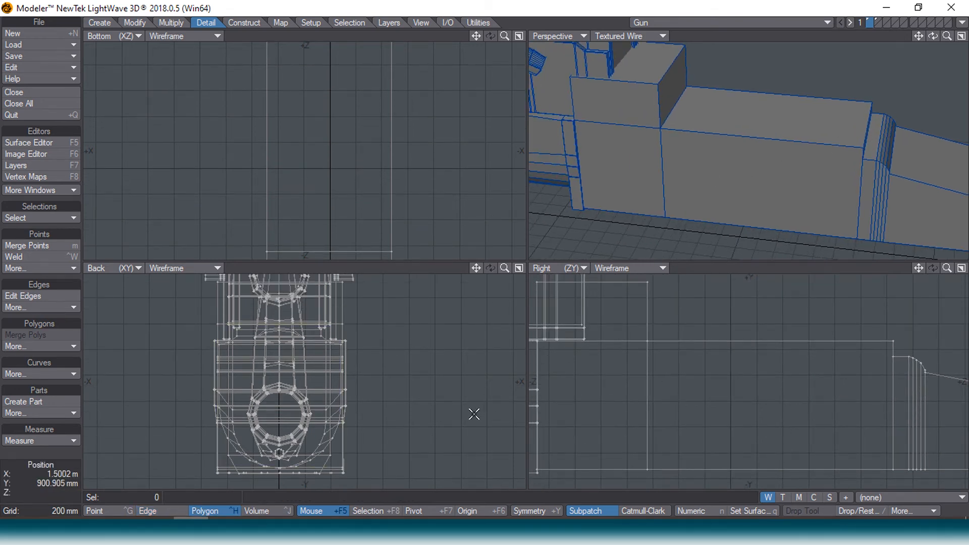
click(730, 171)
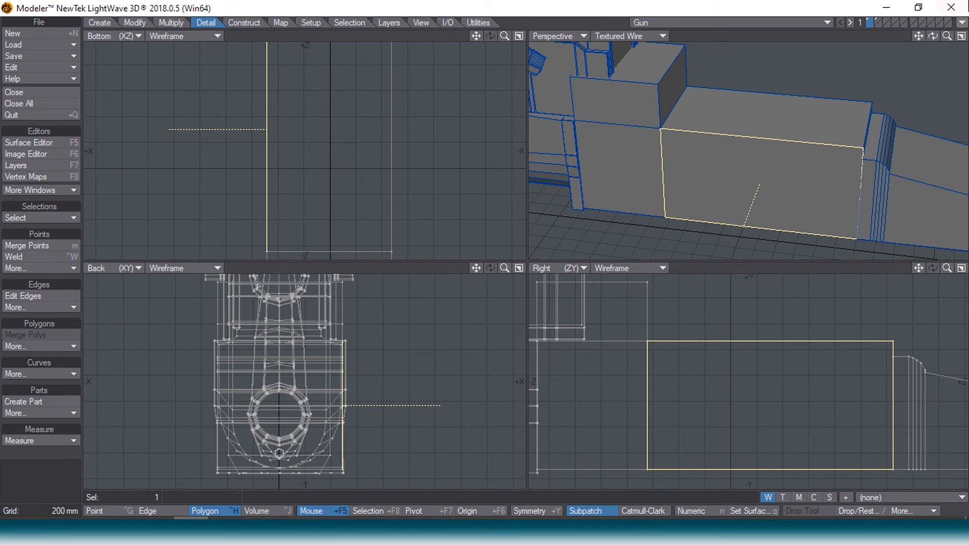
mouse_move(933, 37)
mouse_down()
mouse_move(818, 43)
mouse_move(935, 42)
mouse_up()
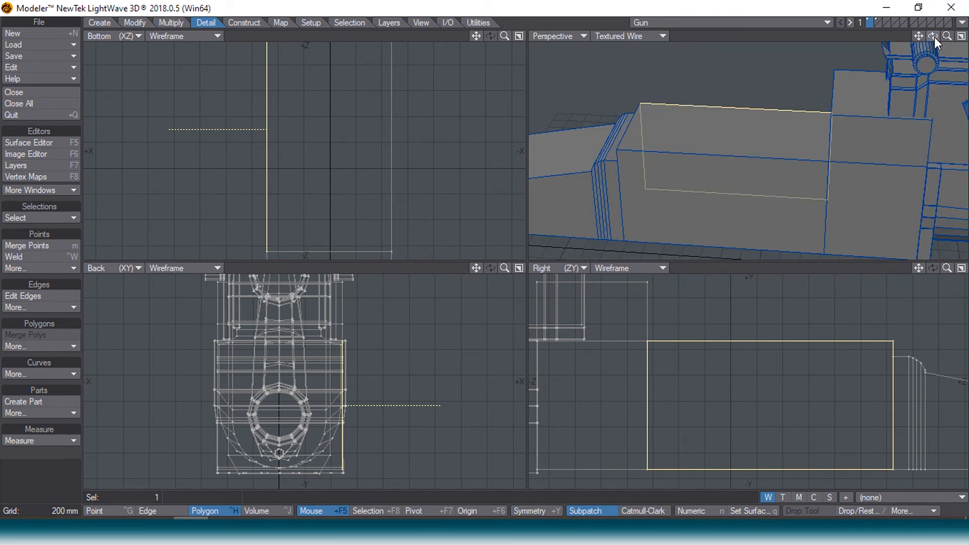
click(681, 212)
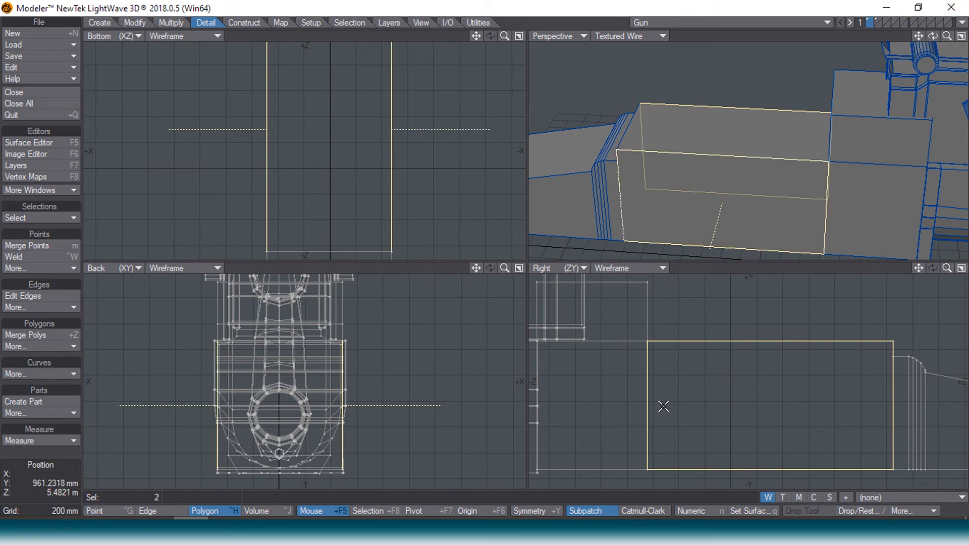
Extend the two side polygons and scale them down uniformly with the action center set to Selection.
key(e)
click(376, 513)
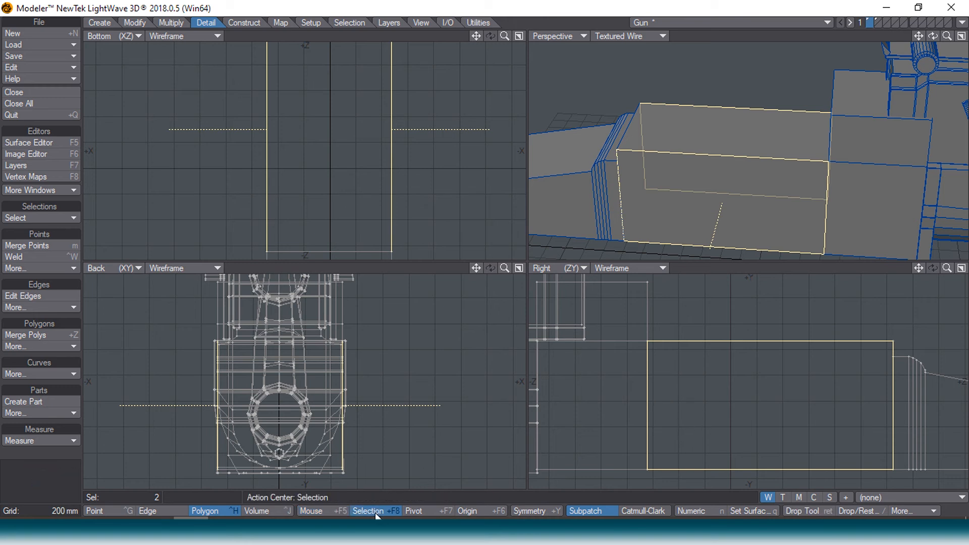
key(shift+h)
drag(794, 384, 709, 383)
Stretch the two scaled polygons to 216% along the body's length and move them down near its lower edge.
key(t)
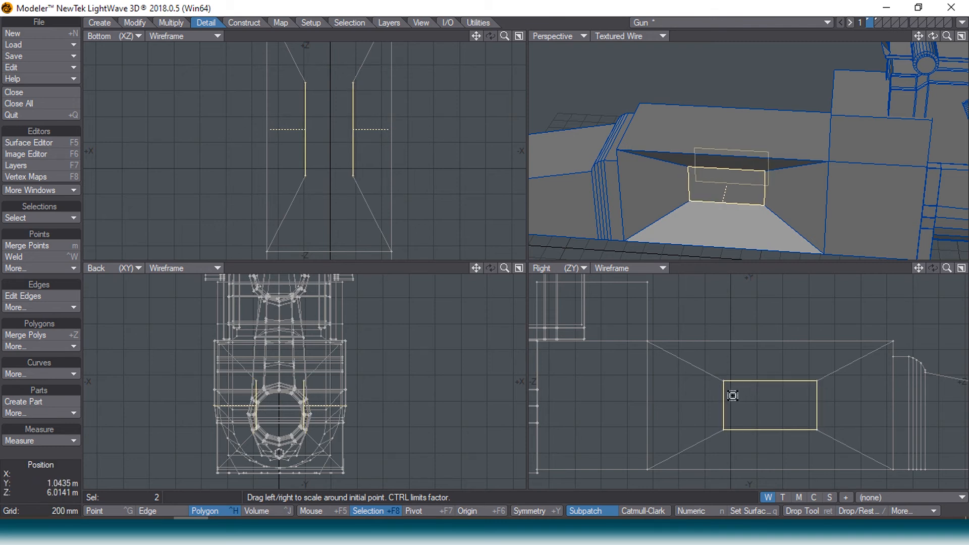
key(h)
drag(761, 407, 878, 406)
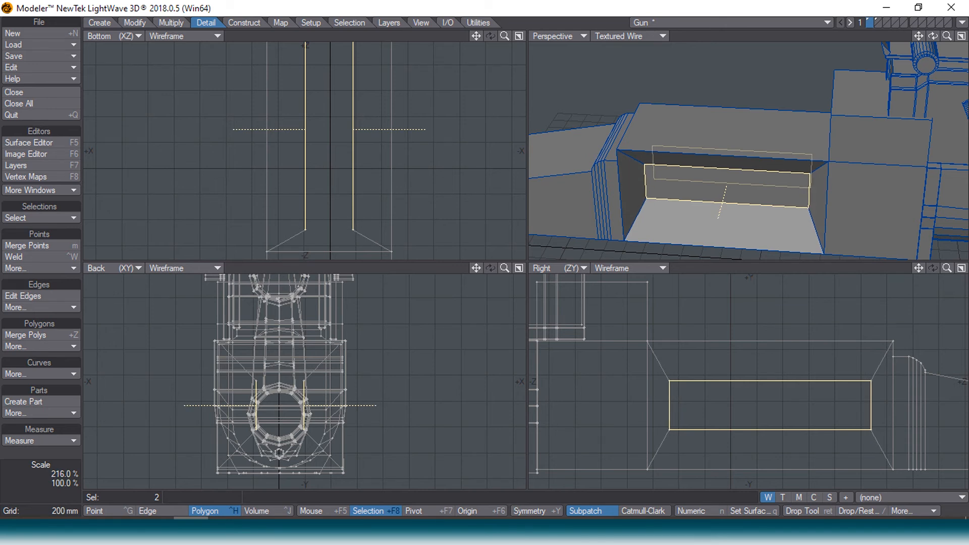
key(t)
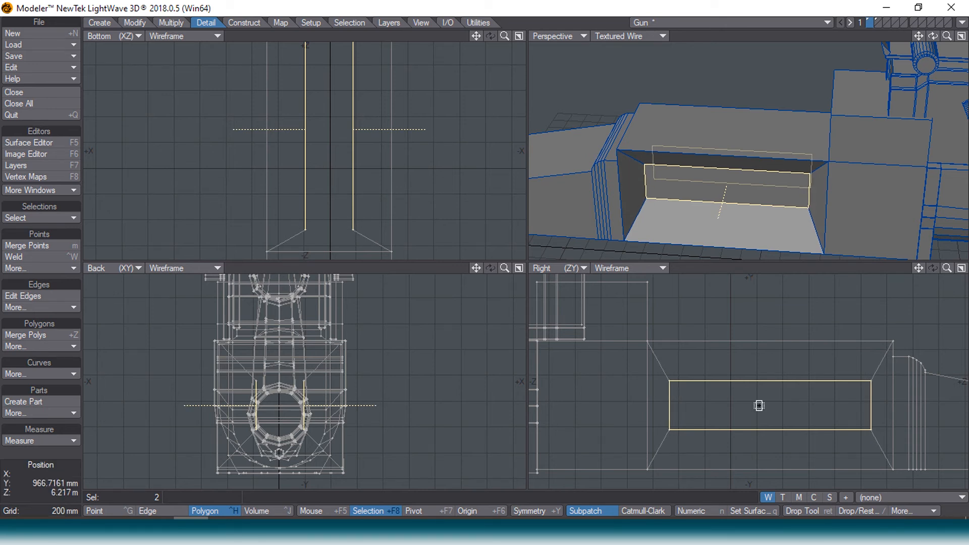
drag(758, 406, 759, 436)
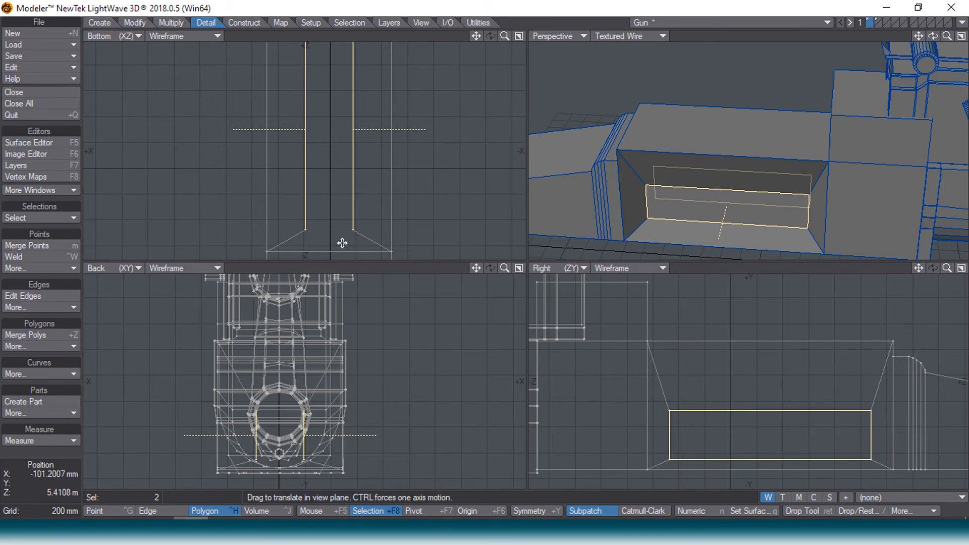
Turn on Symmetry and move the two inner polygons outward along X until flush with the body's sides.
key(a)
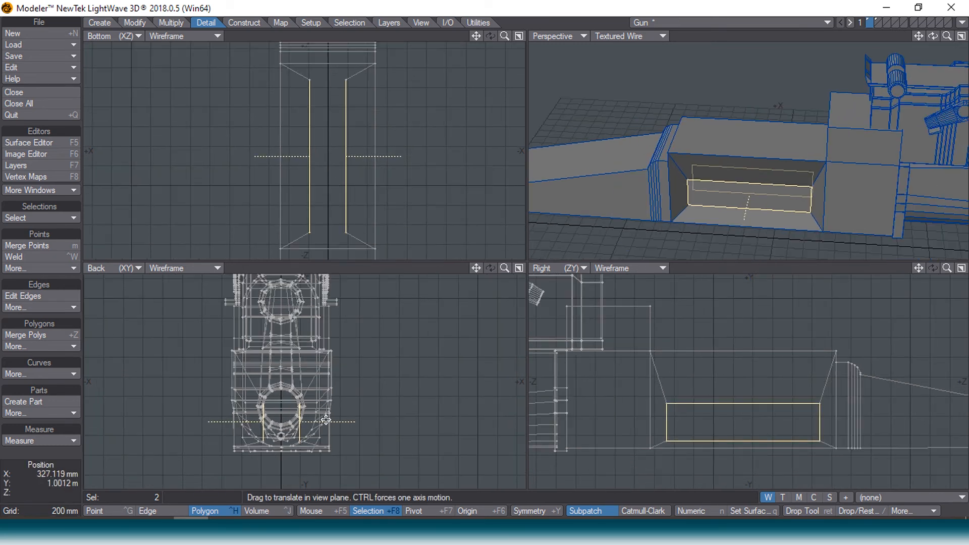
click(529, 510)
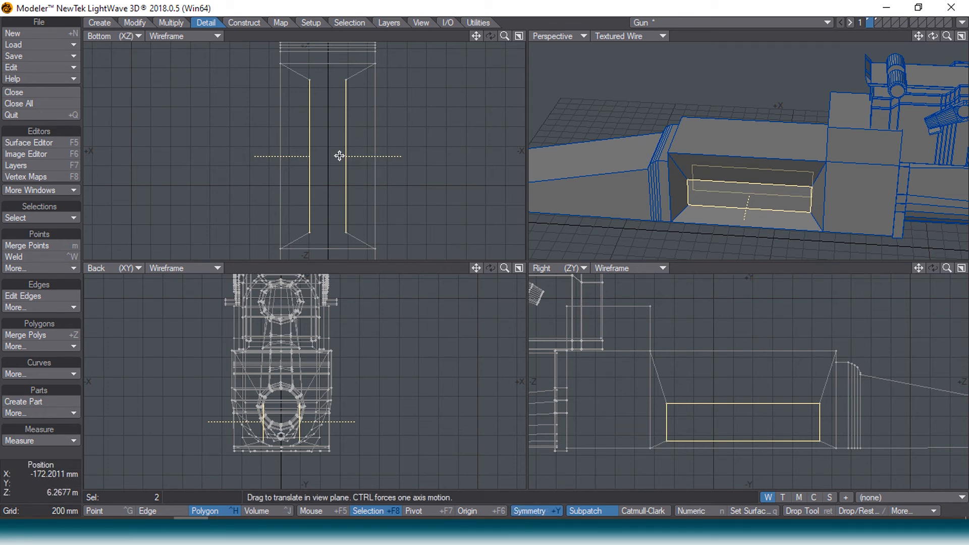
ctrl+drag(341, 155, 306, 154)
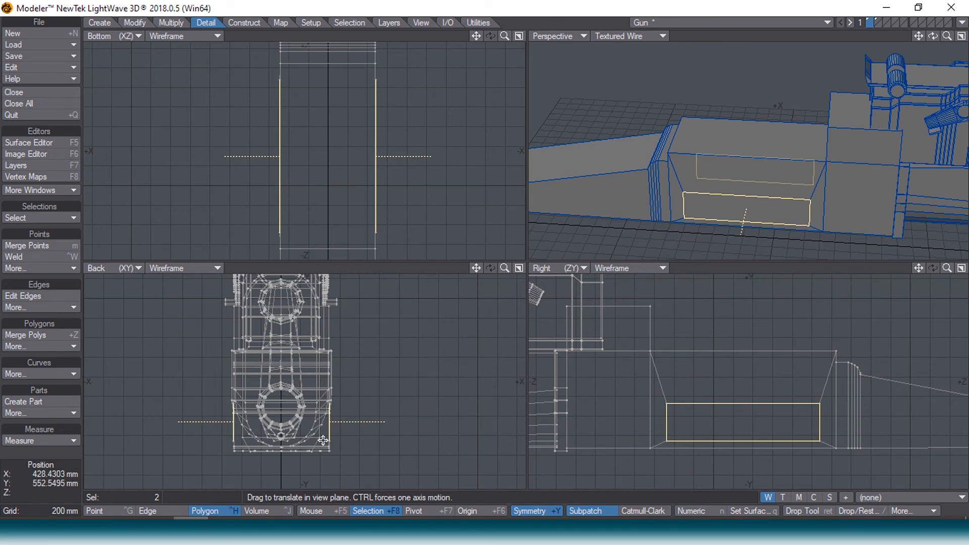
Bevel both side panels inward about 62 mm with a 5.6 mm inset, and add a second bevel about 11 mm inward.
key(shift+a)
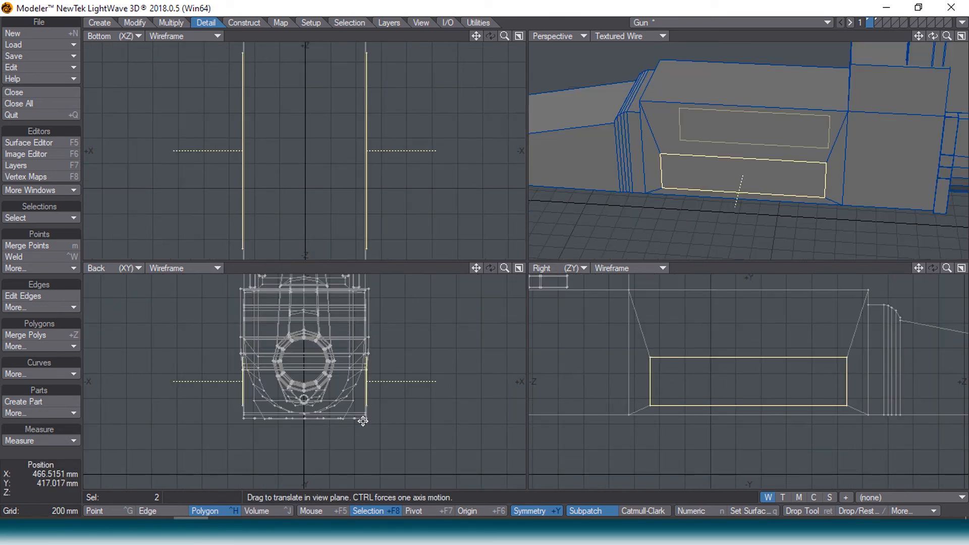
key(b)
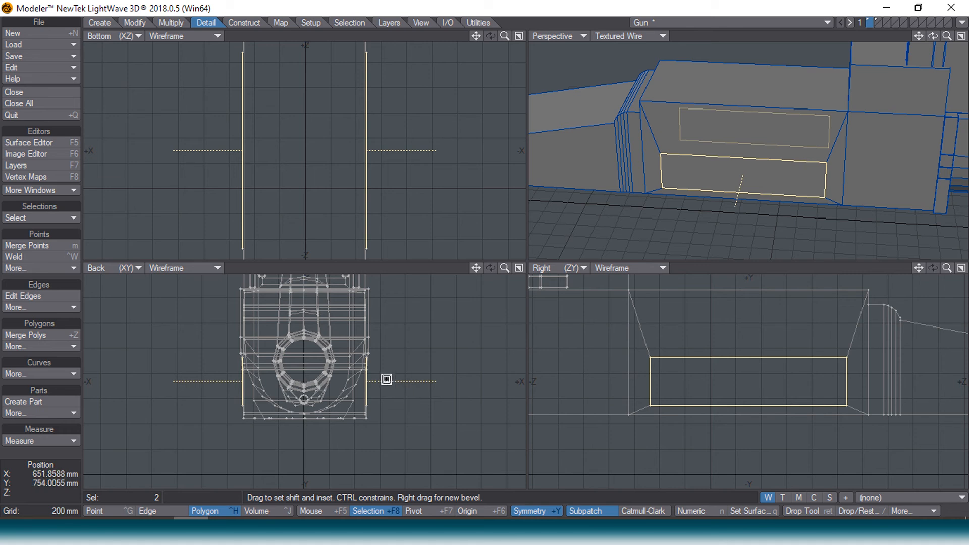
drag(379, 374, 381, 384)
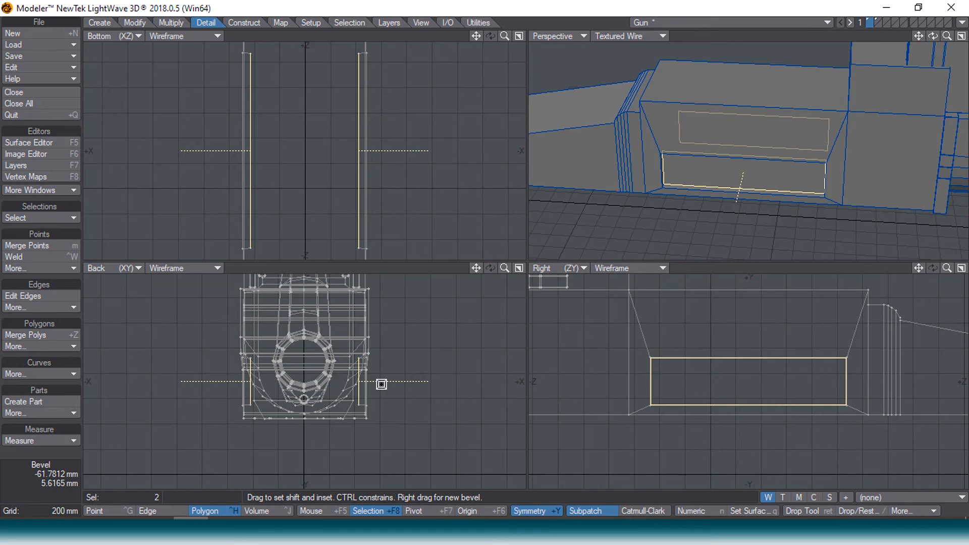
right_drag(382, 385, 383, 386)
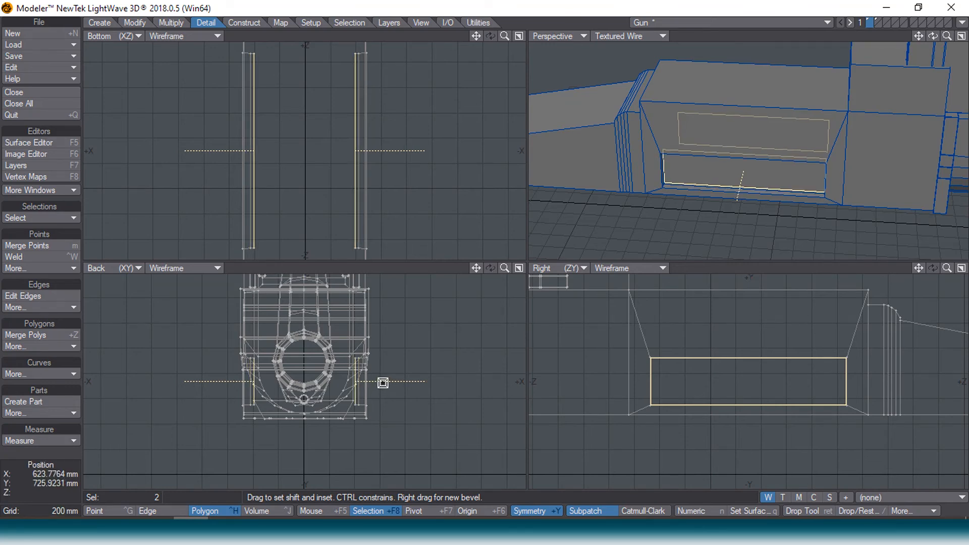
drag(381, 376, 381, 374)
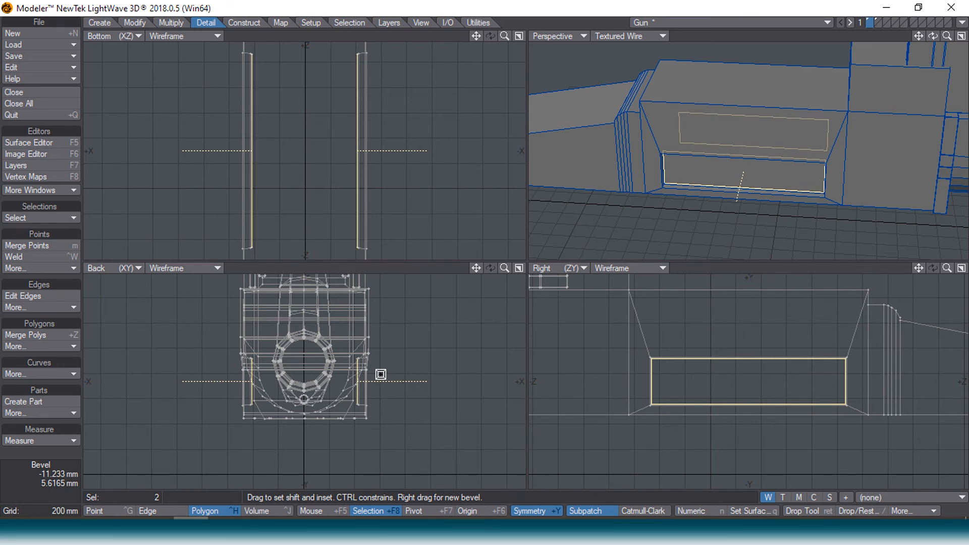
Finish the side panels' bevel and select the edge loop around the outer rim of one recessed panel.
key(Return)
key(slash)
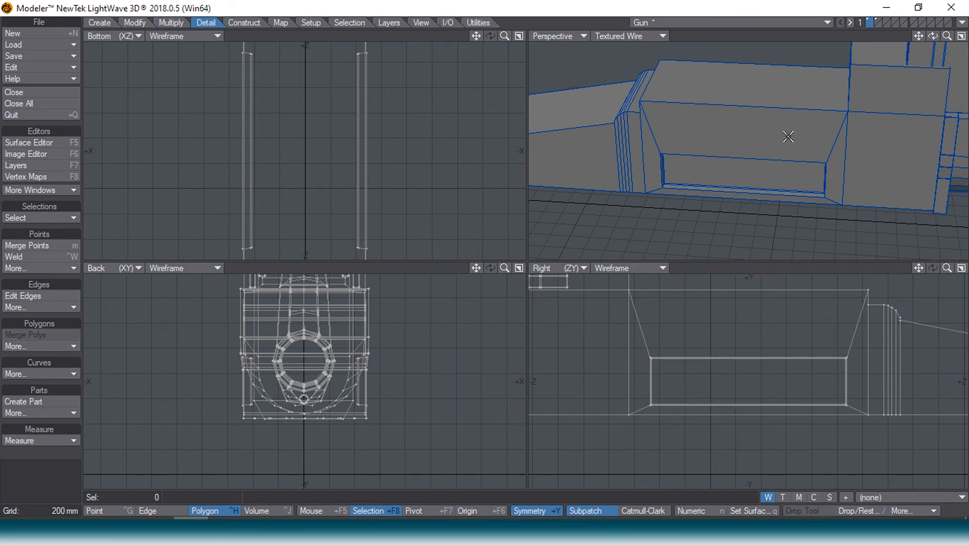
key(space)
key(space)
click(783, 198)
click(744, 157)
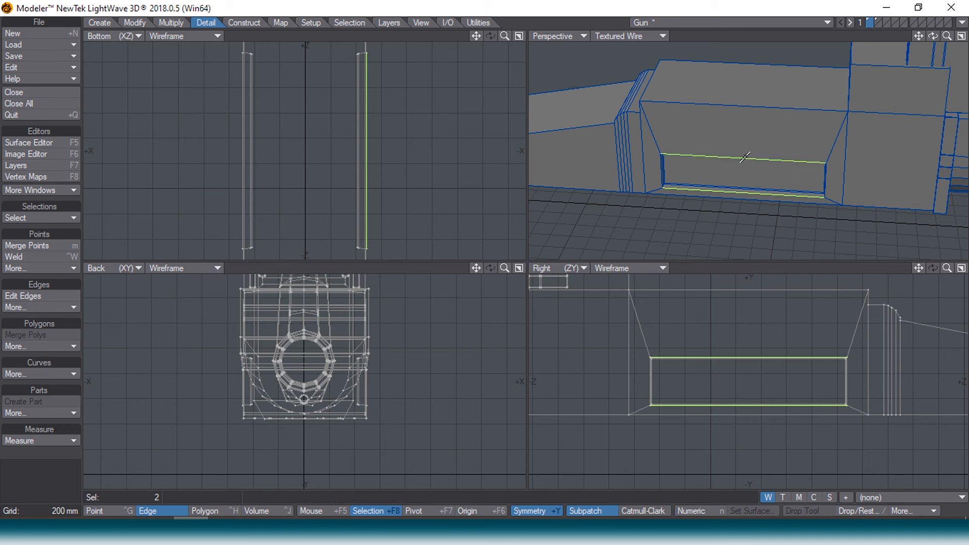
key(ctrl+l)
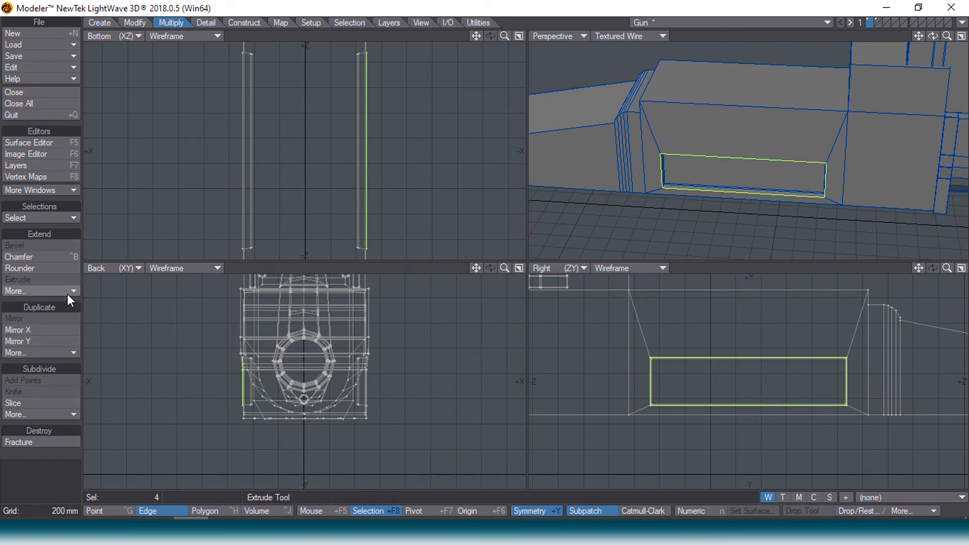
Apply a narrow Edge Bevel to the panel recess's rim edges and clear the selection.
click(68, 293)
mouse_move(61, 404)
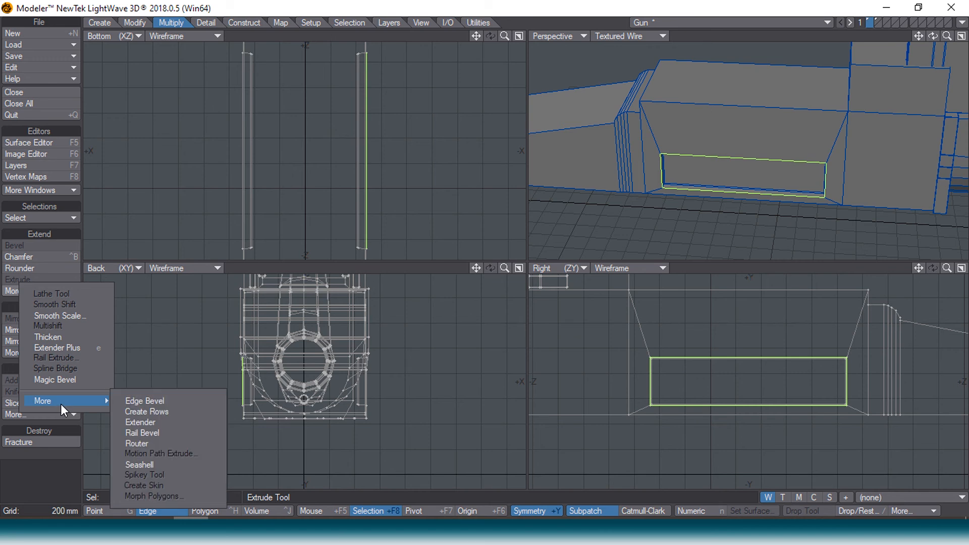
click(125, 404)
drag(179, 403, 710, 343)
scroll(709, 342, up, 2)
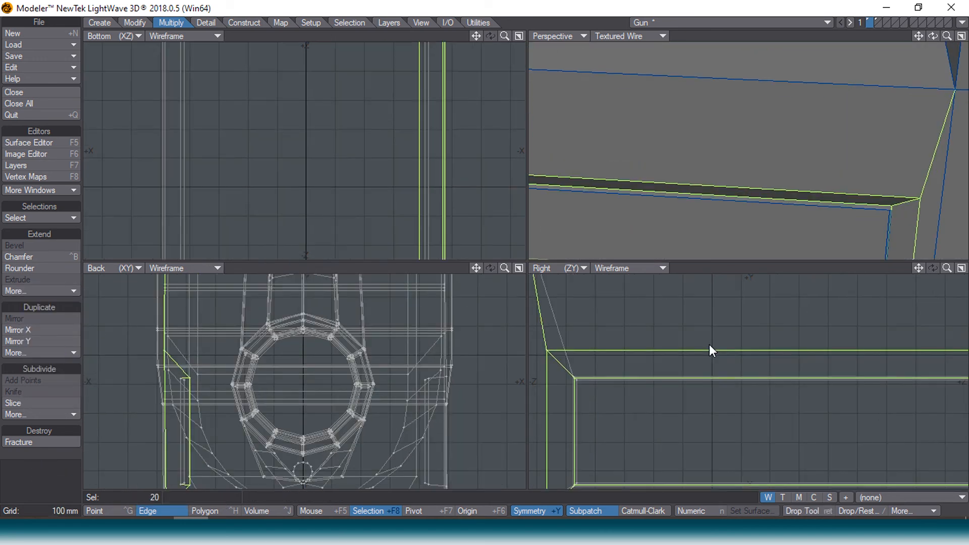
drag(700, 392, 693, 395)
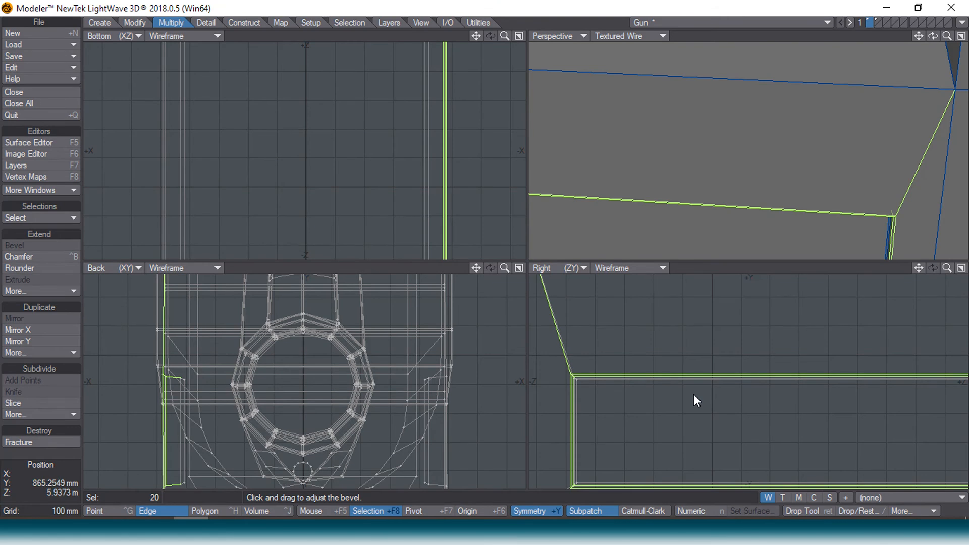
key(slash)
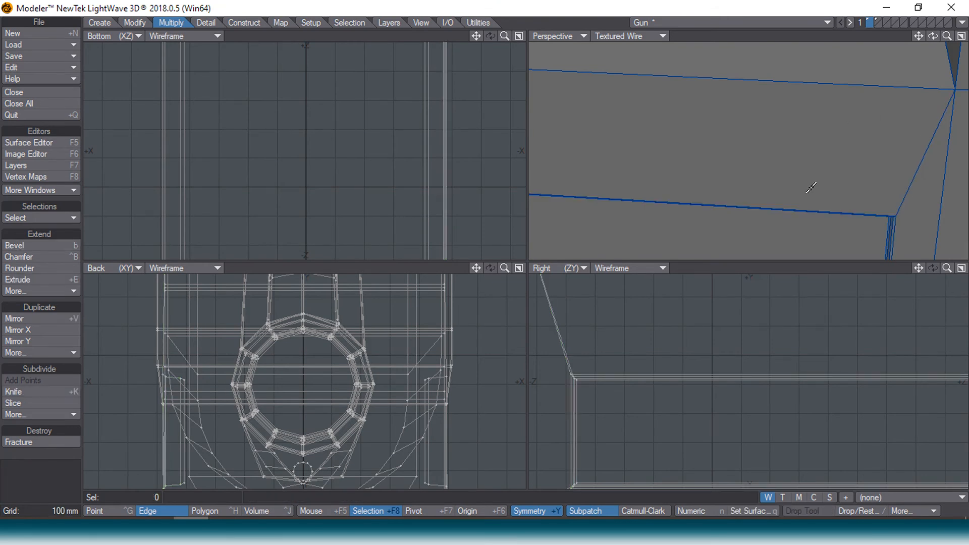
scroll(748, 404, down, 2)
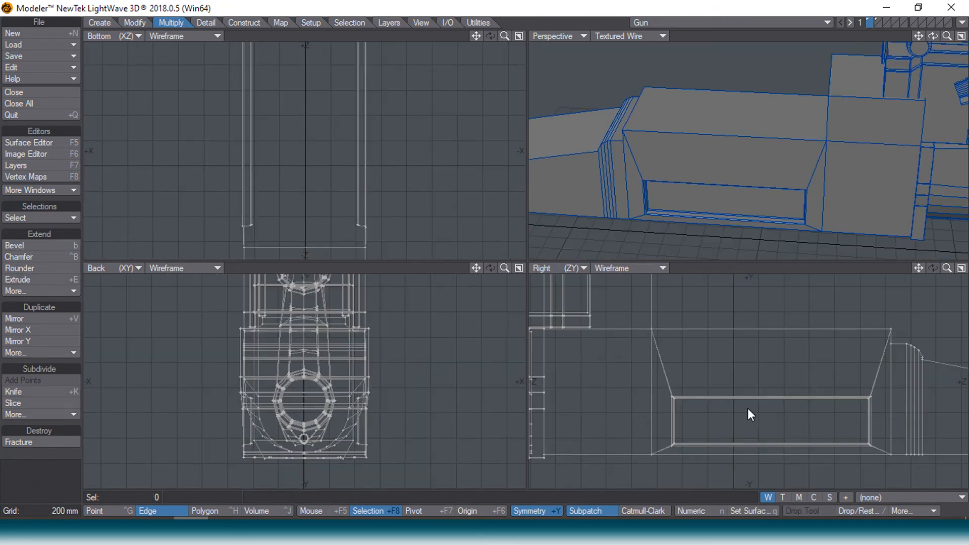
drag(933, 37, 911, 40)
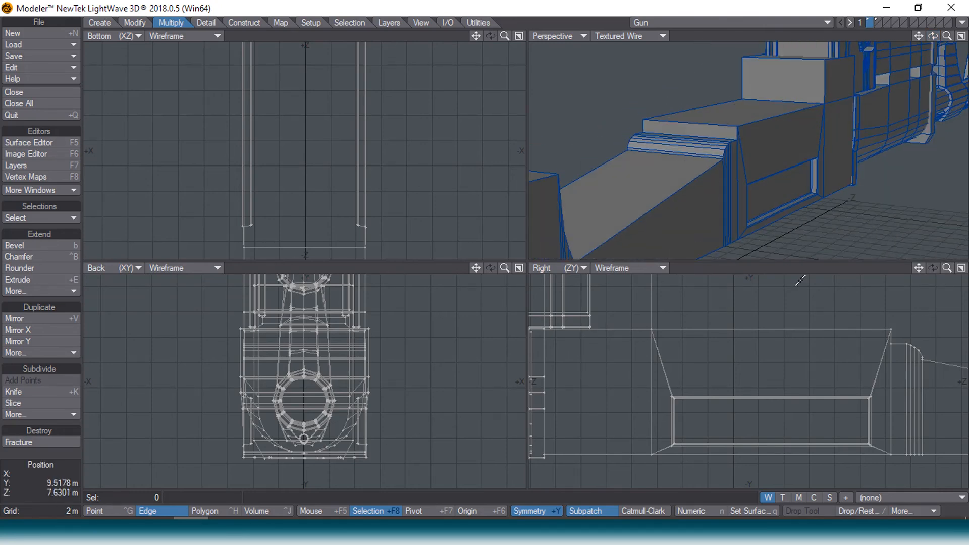
key(a)
scroll(790, 404, up, 2)
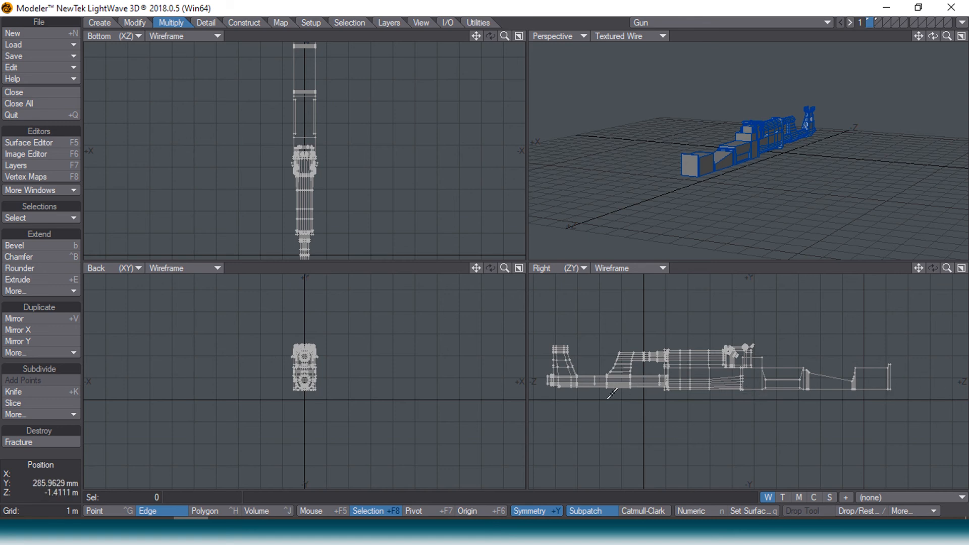
drag(935, 41, 935, 29)
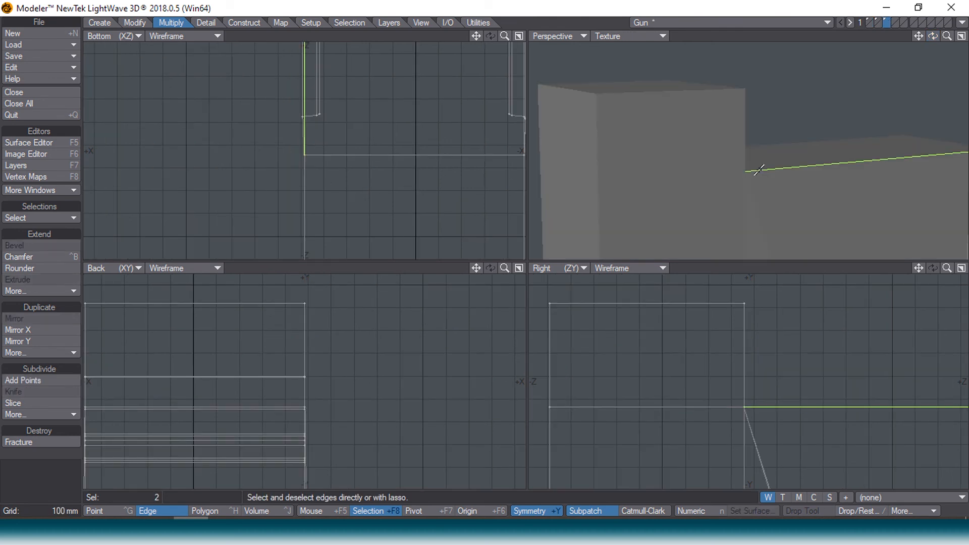
Select the edge loops outlining the side profile of the extended body, including the sloped section and end block.
shift+click(745, 146)
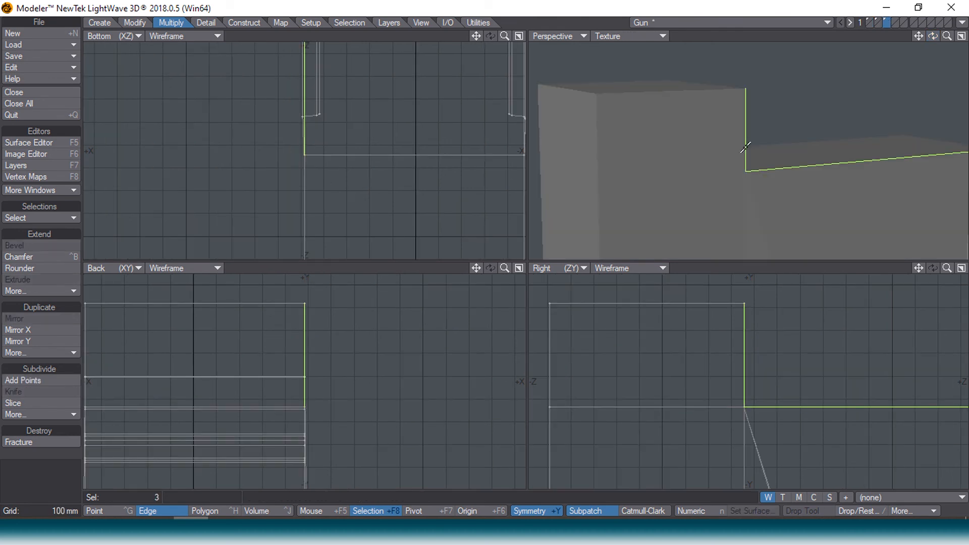
key(l)
scroll(767, 178, down, 5)
click(877, 183)
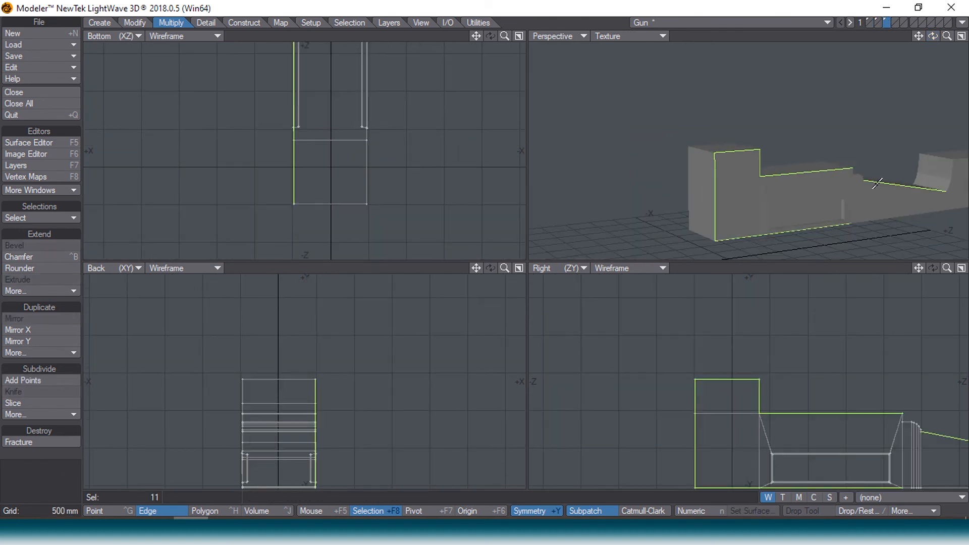
key(l)
click(865, 206)
alt+drag(942, 446, 550, 431)
key(l)
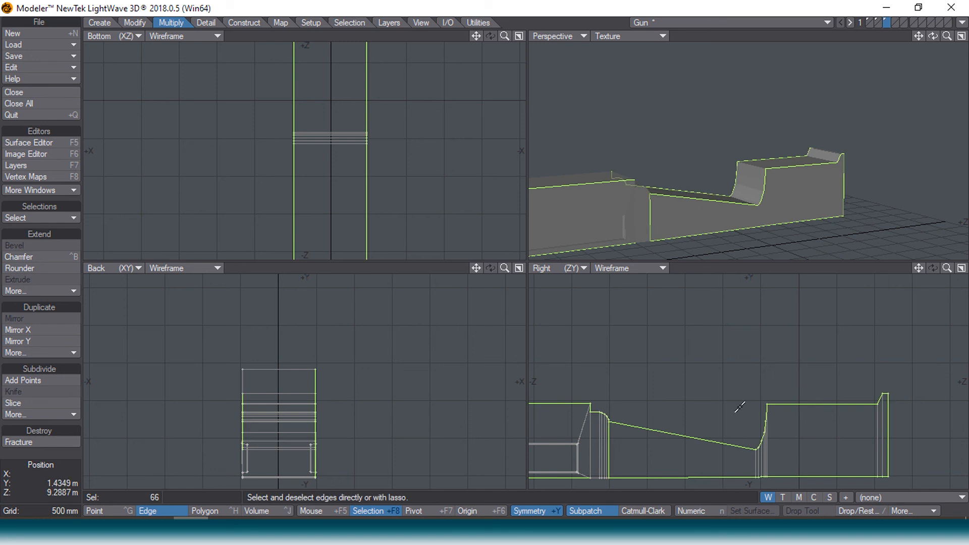
Add the missing upper edges of the stepped section and the tall end block to the outline selection.
click(556, 405)
alt+drag(580, 410, 780, 422)
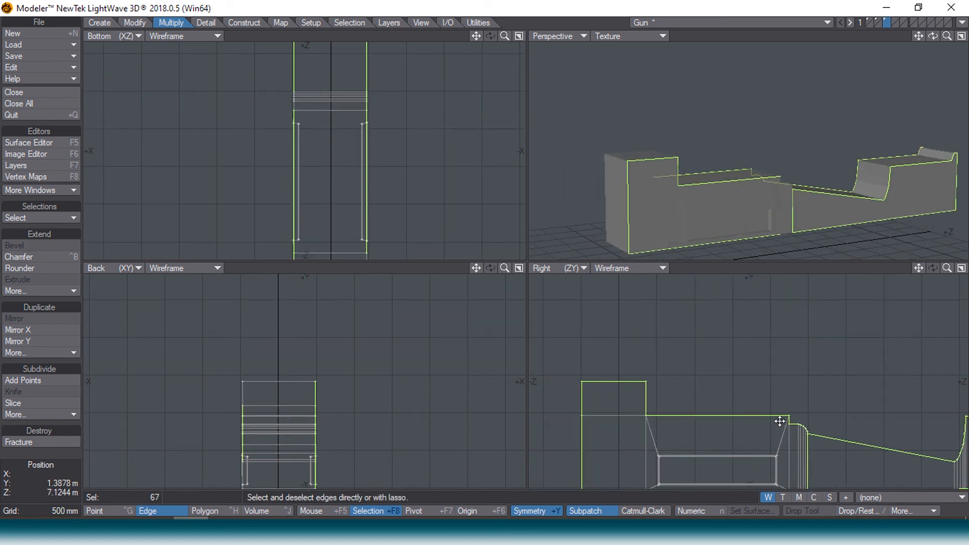
click(629, 396)
drag(933, 36, 921, 54)
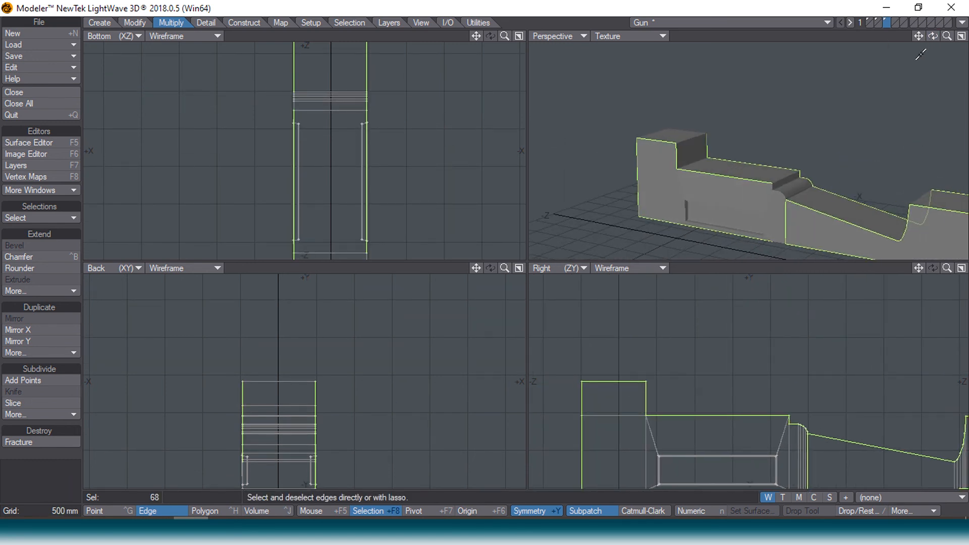
click(692, 131)
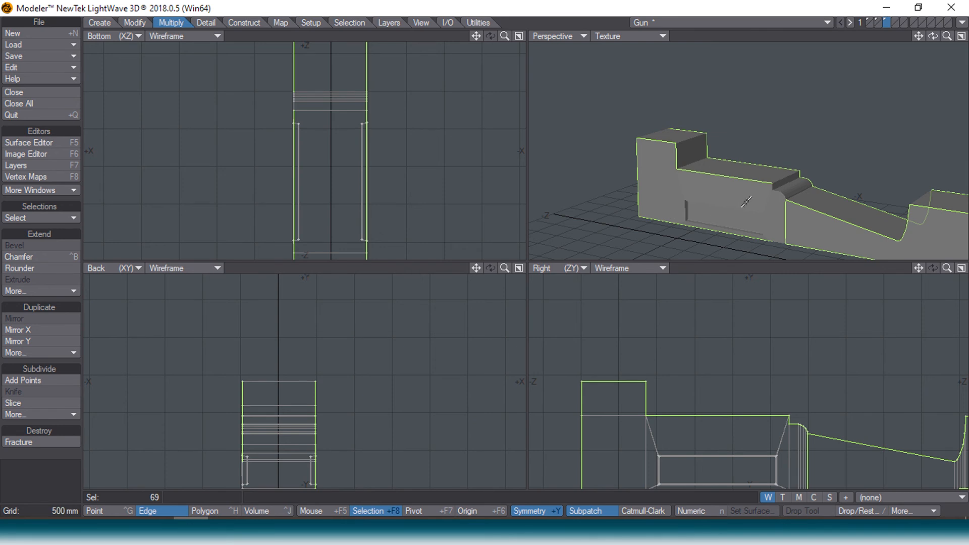
Reduce the edge selection to the upper profile outline on the body's -X side.
click(746, 183)
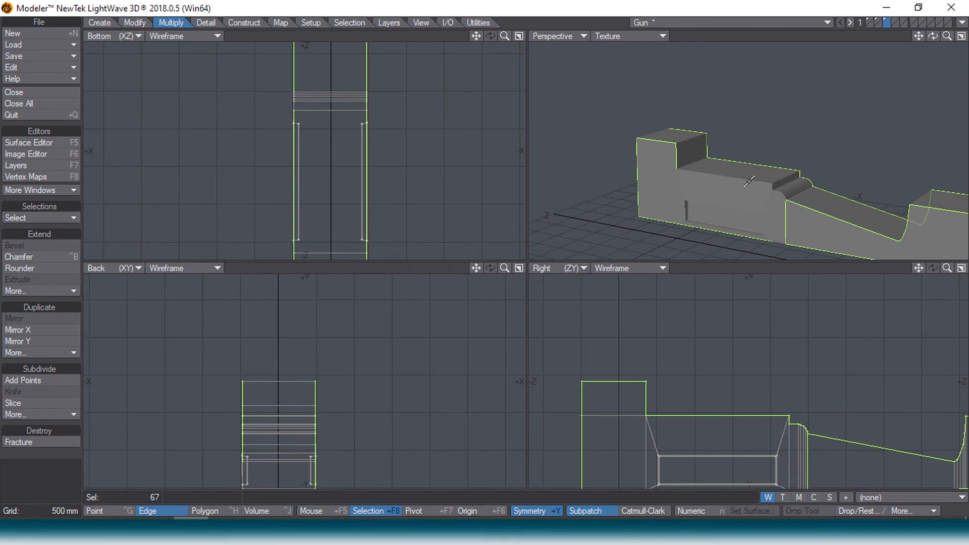
click(788, 226)
key(a)
alt+drag(443, 162, 442, 172)
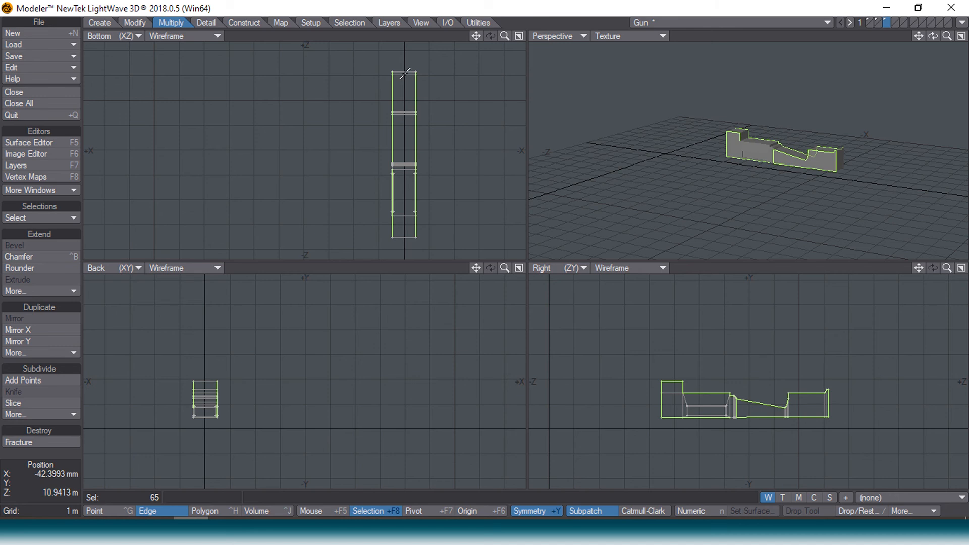
ctrl+right_drag(399, 259, 403, 238)
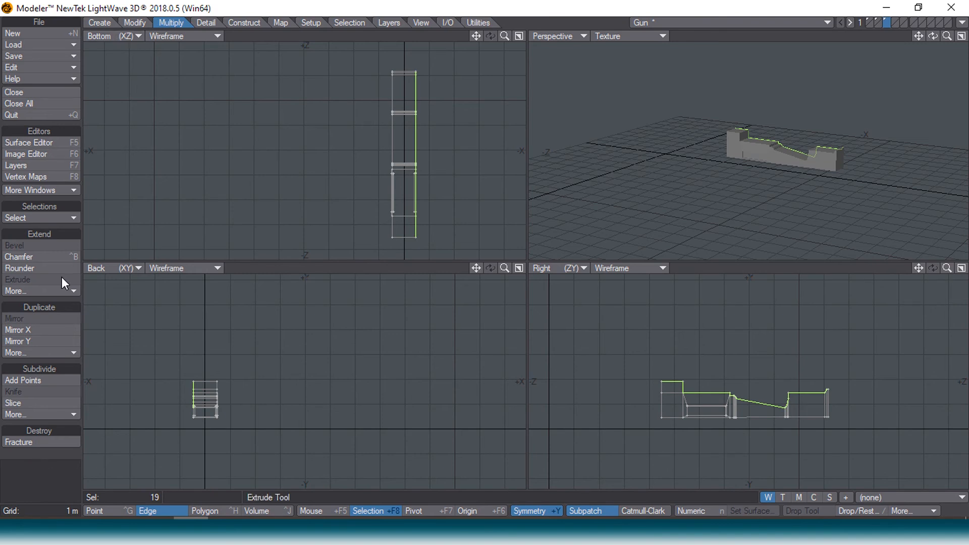
Apply a very narrow Edge Bevel to the body's selected upper outline edges and clear the selection.
click(61, 291)
mouse_move(79, 404)
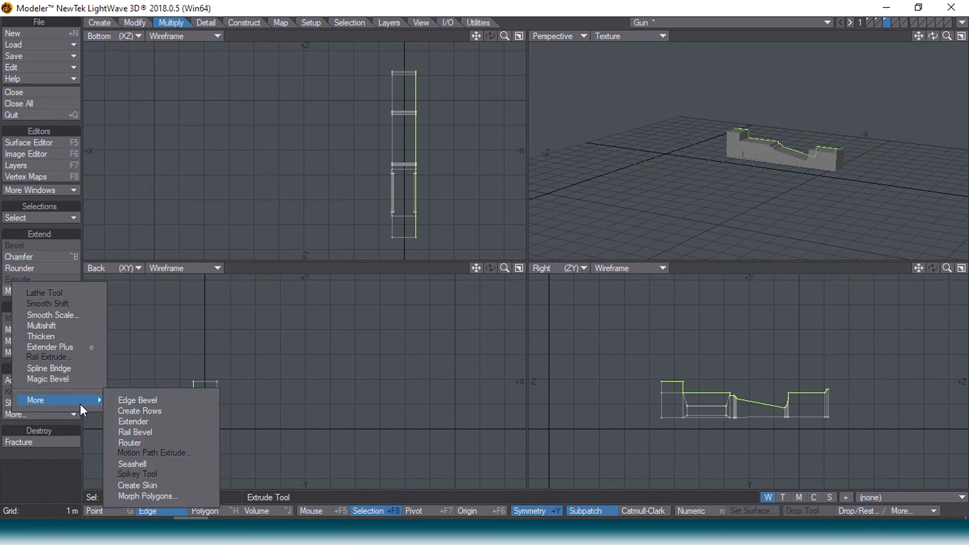
click(123, 397)
scroll(217, 383, up, 10)
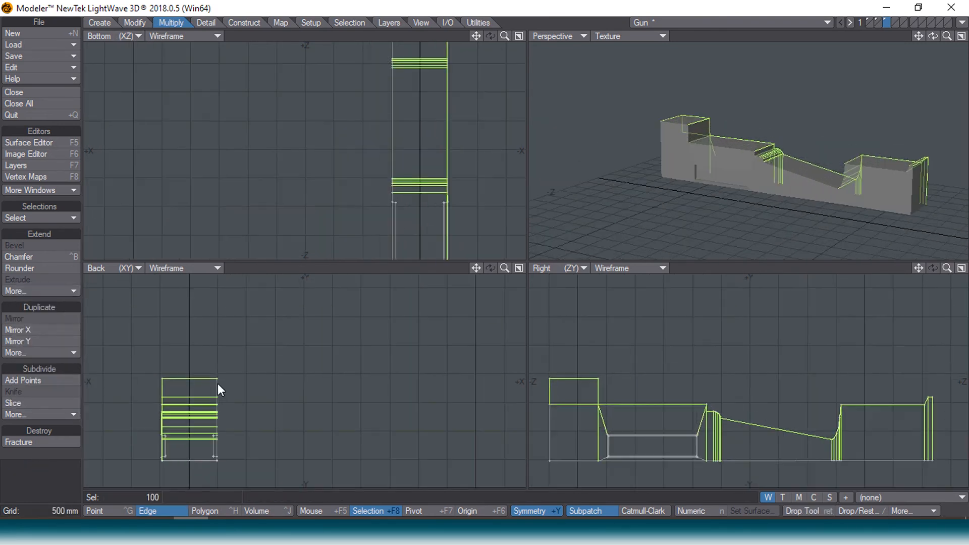
scroll(217, 383, up, 3)
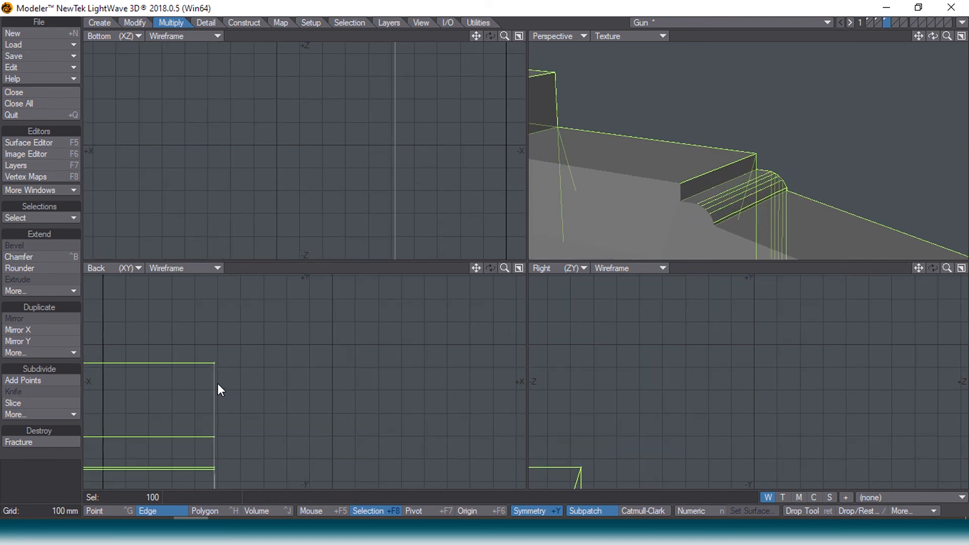
alt+shift+drag(584, 441, 612, 389)
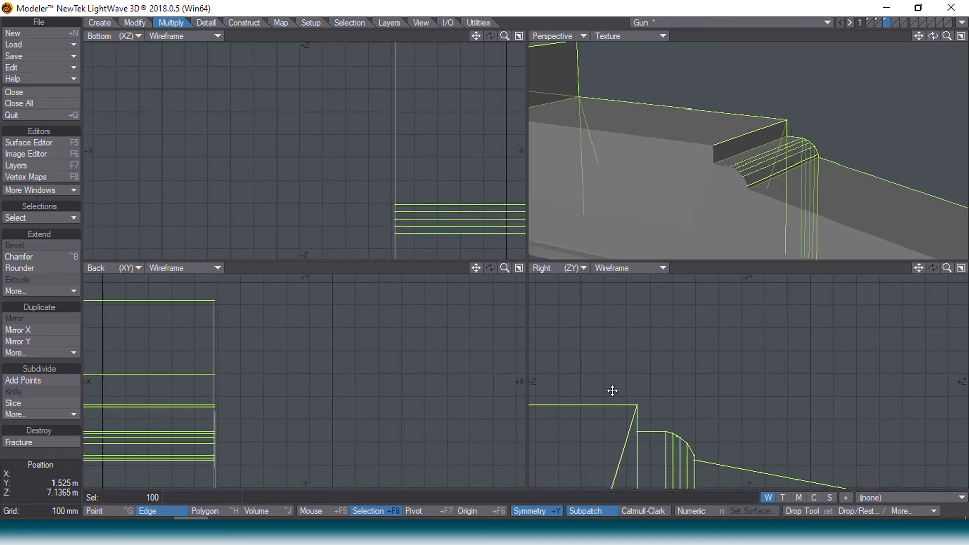
drag(635, 425, 637, 425)
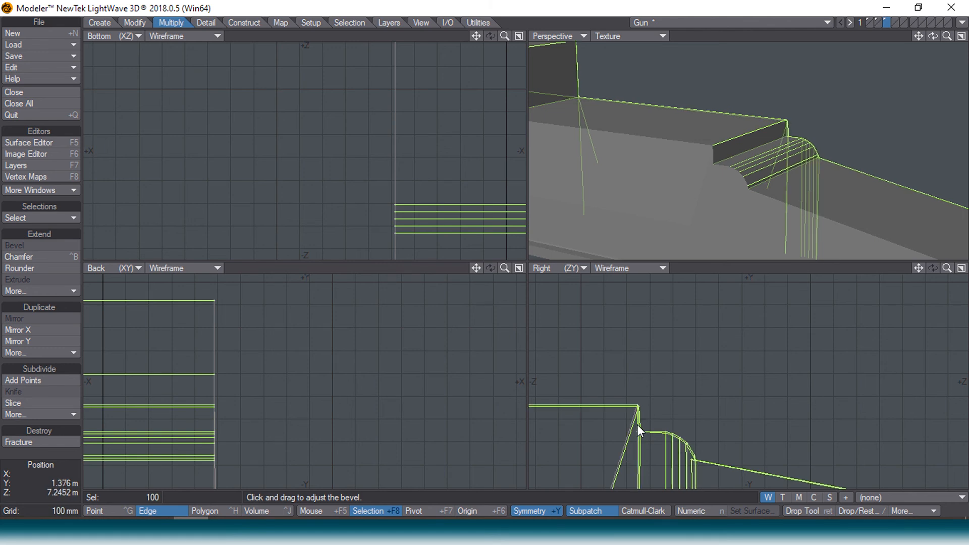
key(Return)
key(slash)
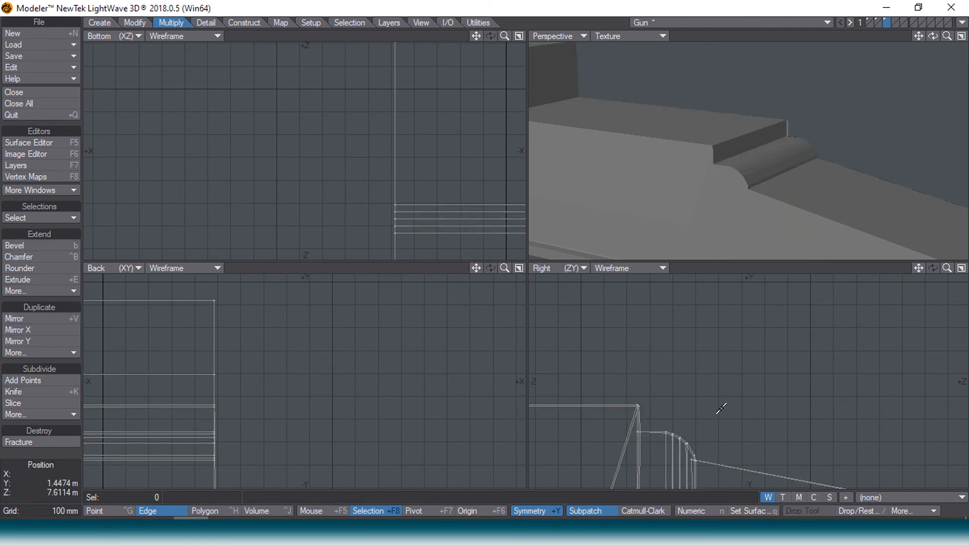
Turn off Symmetry and cut the body vertically along its centre line with the Knife tool in the Back view.
key(a)
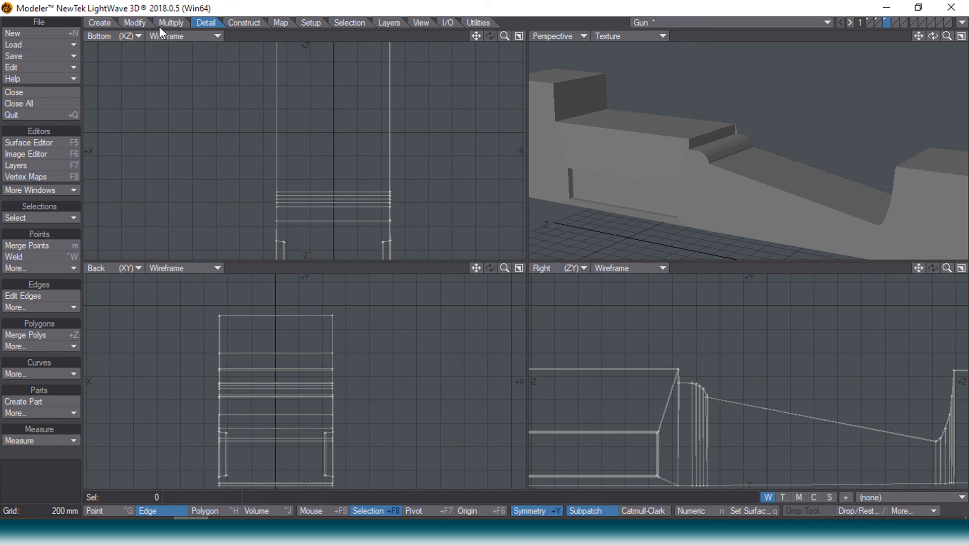
click(168, 23)
click(42, 392)
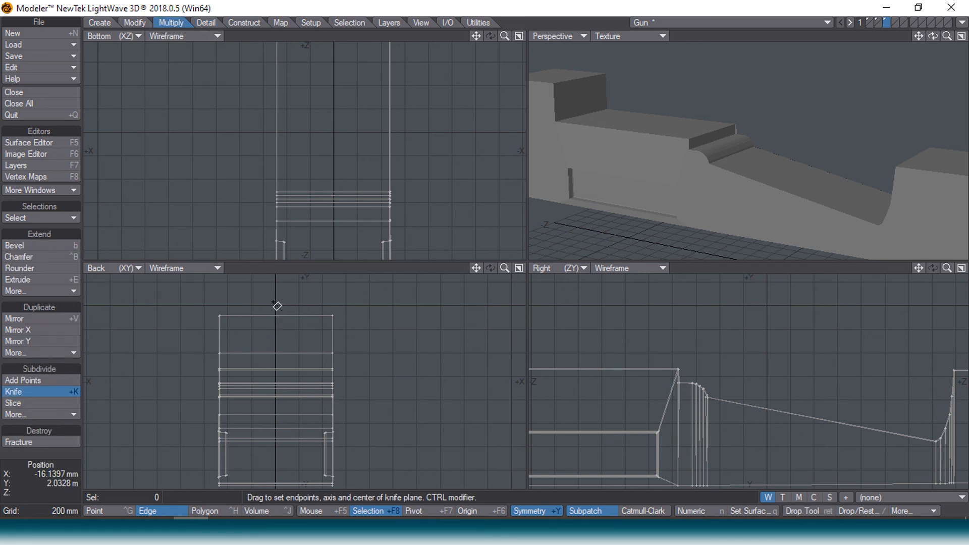
drag(278, 306, 262, 472)
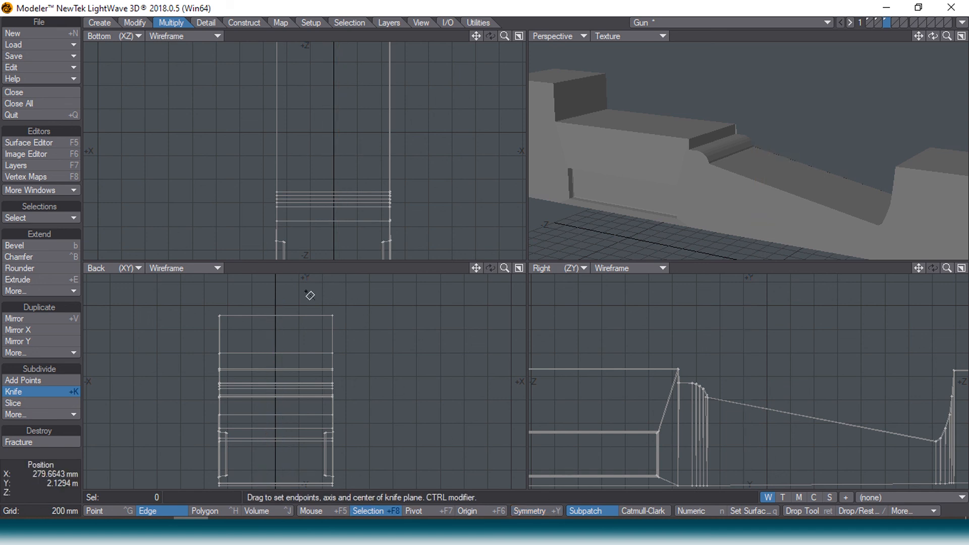
drag(279, 306, 274, 486)
key(Return)
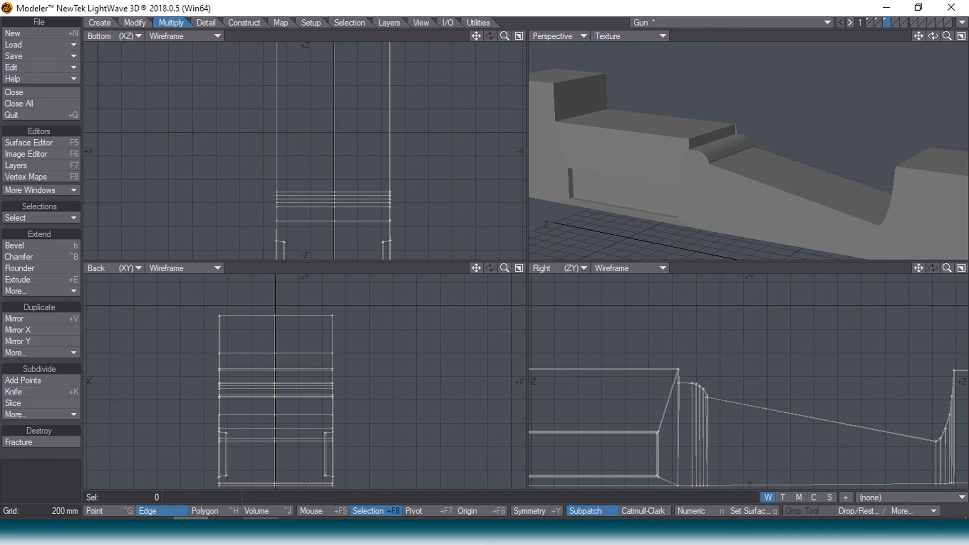
Select all polygons on the body's +X half and delete them, keeping the -X half.
key(ctrl+h)
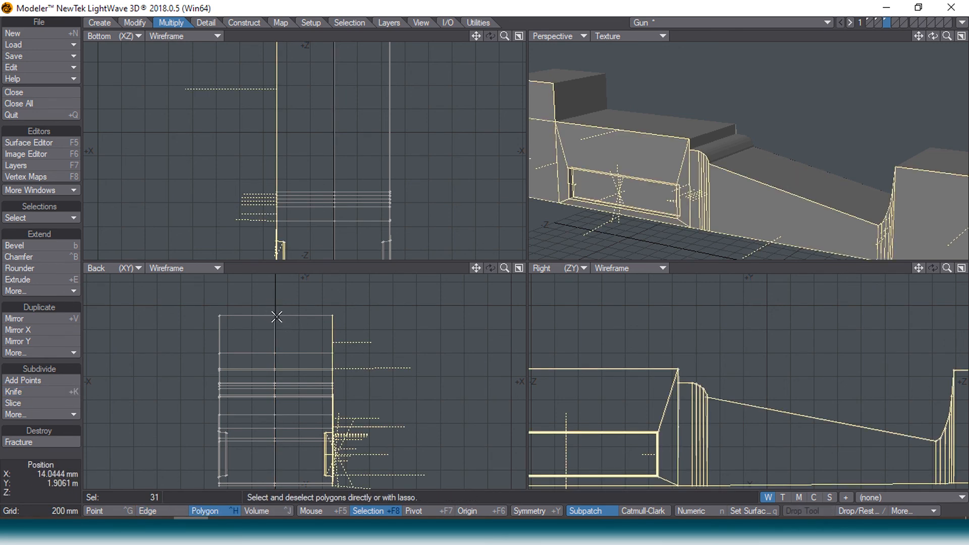
right_drag(373, 298, 377, 487)
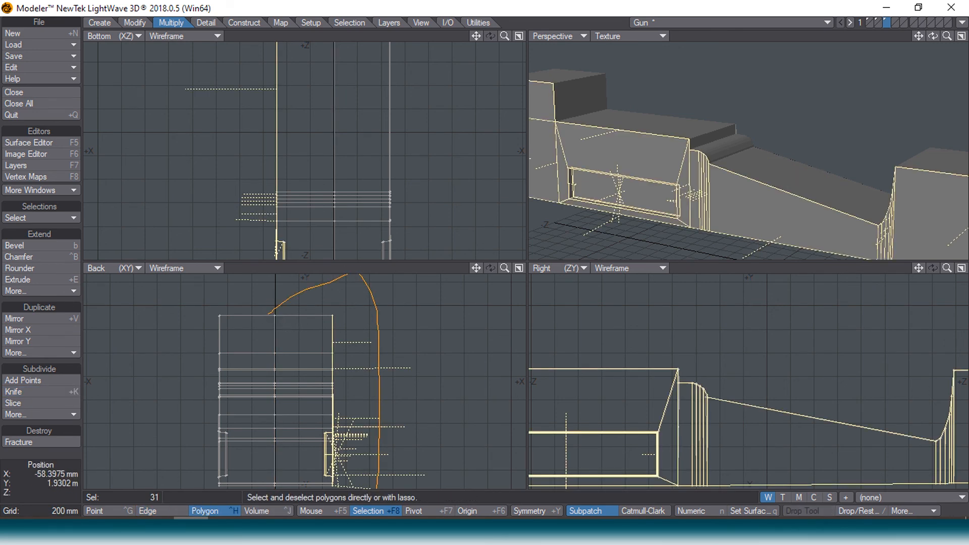
right_drag(265, 499, 263, 492)
key(Delete)
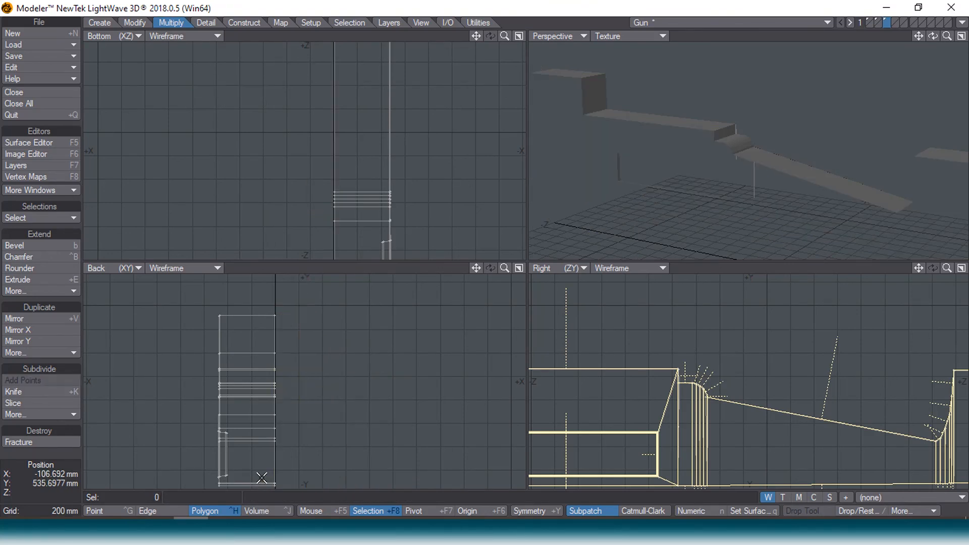
Select all points along the body's centre cut, align them on the centre line with Set Value, and clear the selection.
key(ctrl+g)
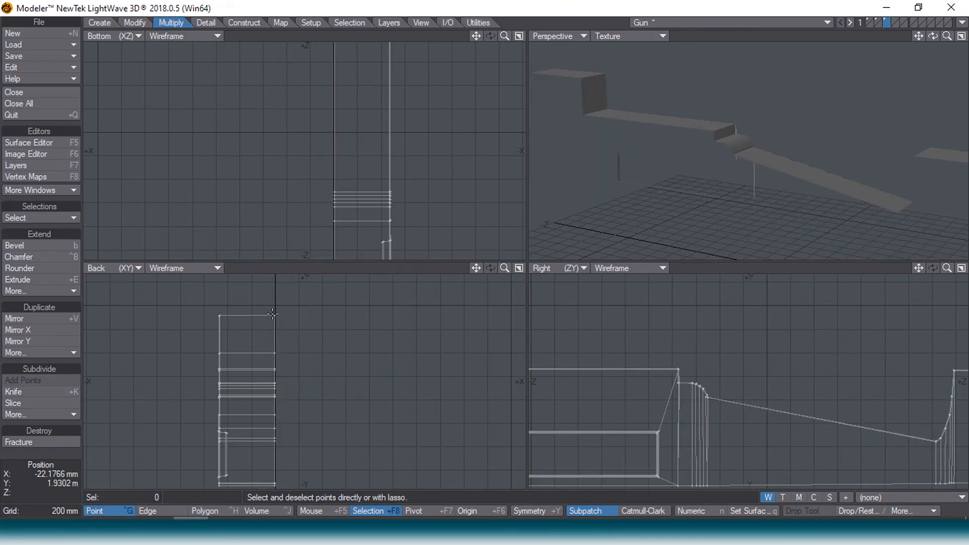
right_drag(276, 515, 272, 507)
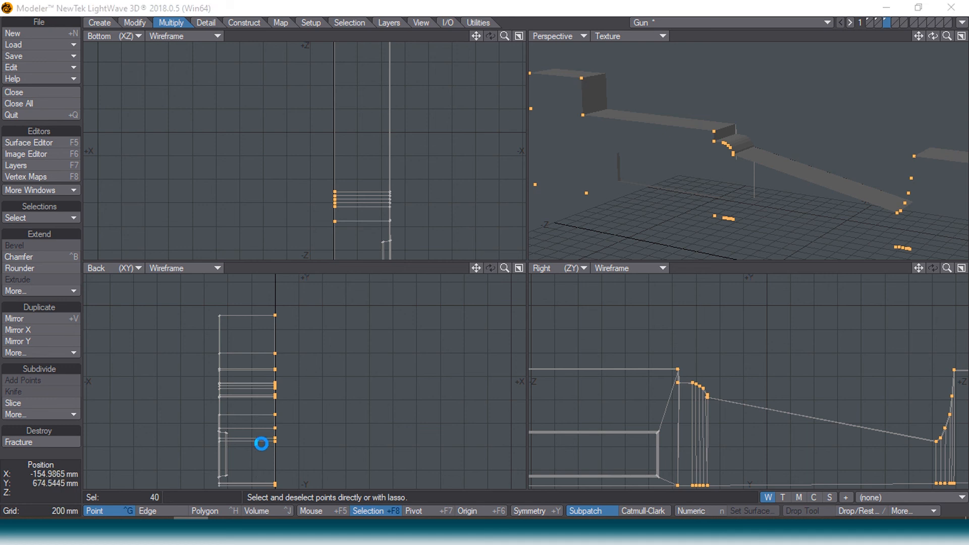
key(ctrl+v)
click(511, 186)
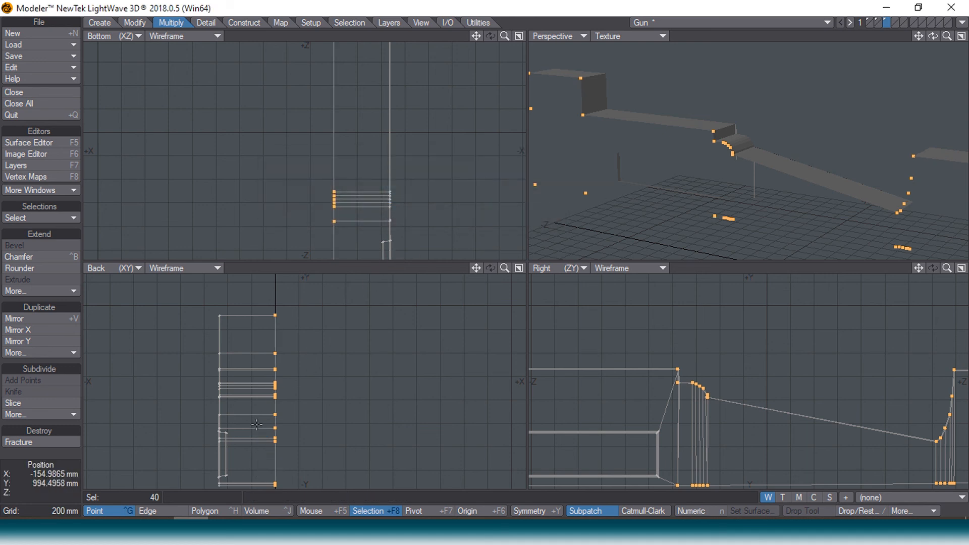
key(slash)
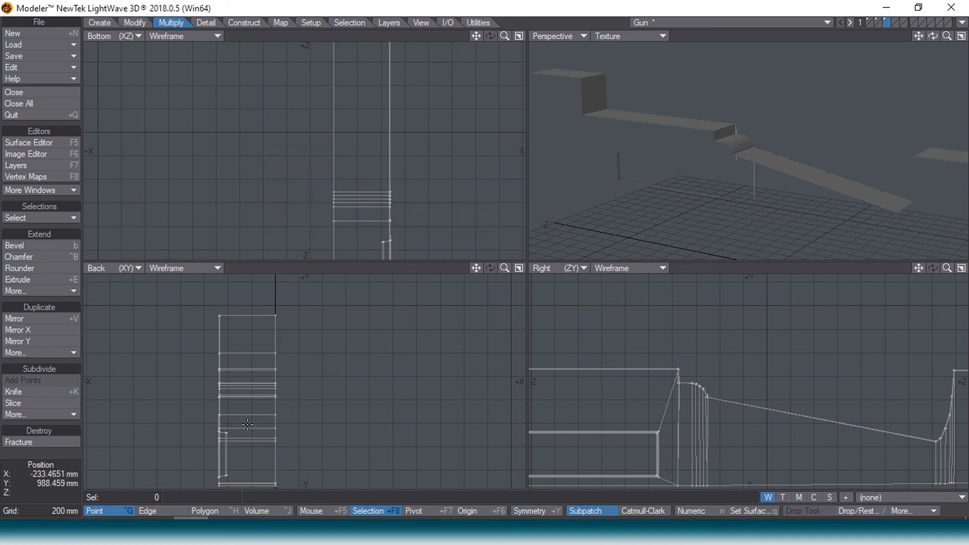
Mirror the body half across the X axis with its centre at 0 m and Merge Points enabled.
key(shift+v)
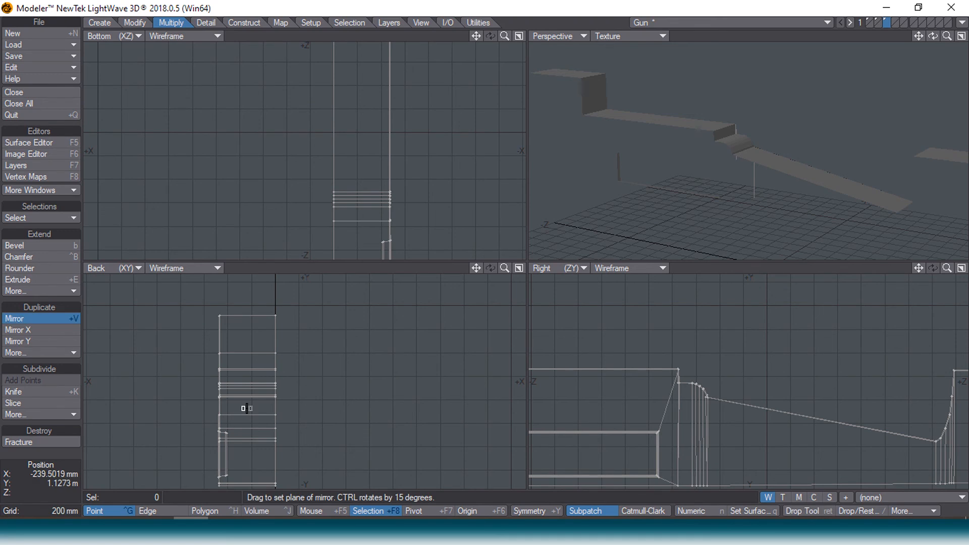
key(n)
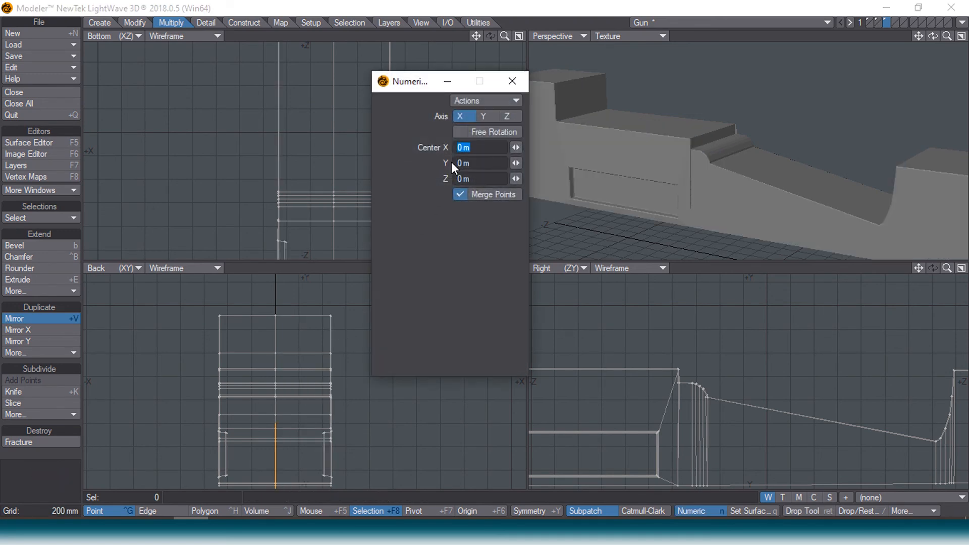
click(511, 81)
key(space)
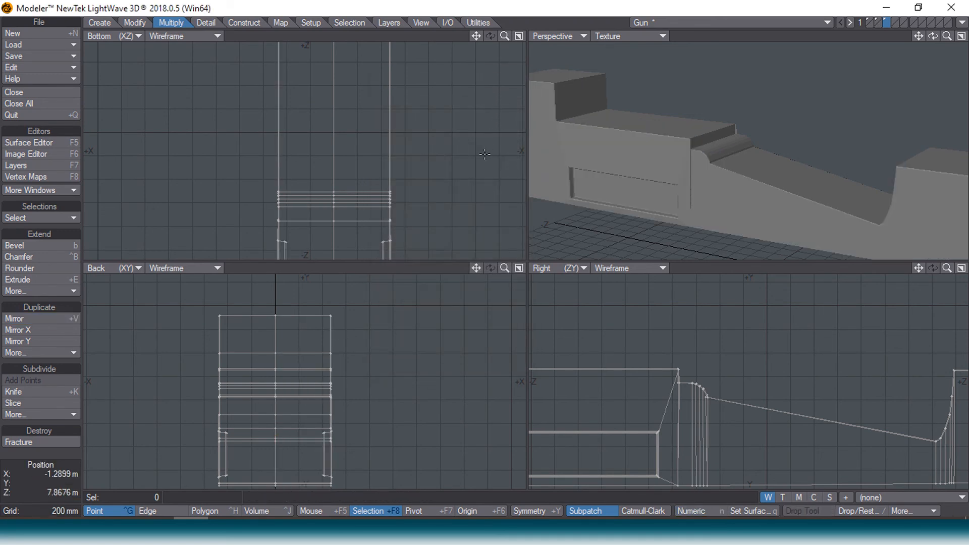
Move the bevel points at the upper and lower ends of the body's vertical edge between the recessed panel and the rounded step.
drag(932, 36, 874, 68)
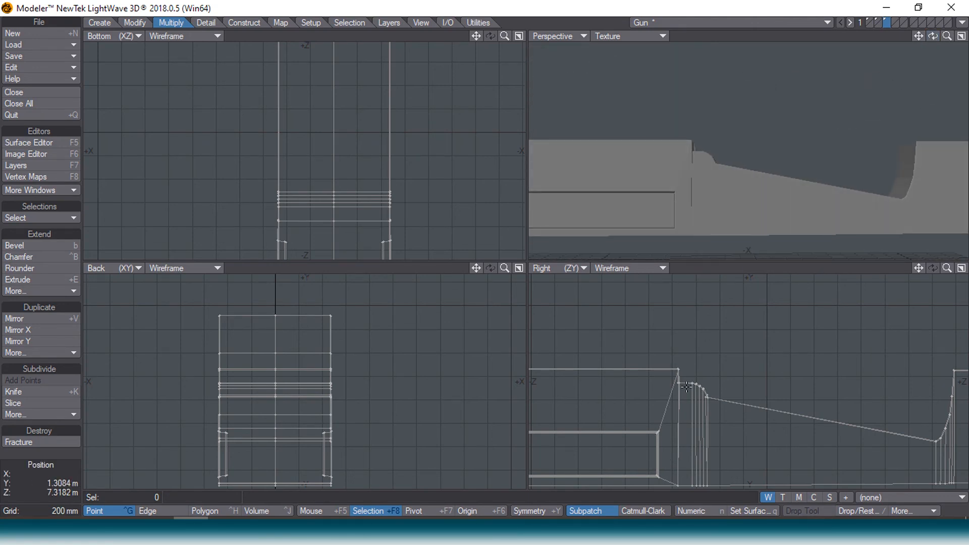
scroll(687, 387, up, 3)
key(t)
drag(656, 388, 699, 334)
key(Return)
scroll(709, 380, up, 5)
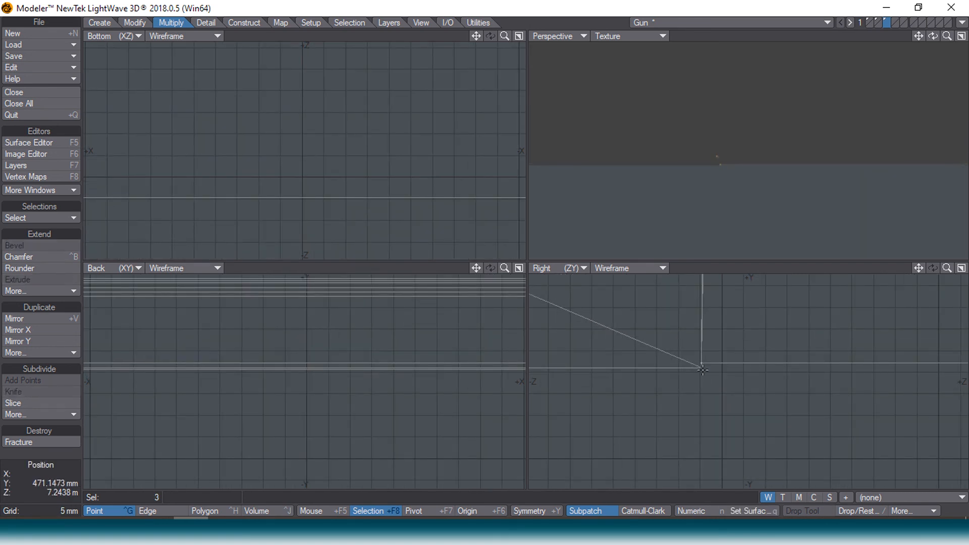
key(t)
drag(708, 380, 721, 400)
Examine the bevelled outline around the rounded step and the whole mirrored body for misplaced points or shading errors.
scroll(725, 364, down, 6)
scroll(722, 368, down, 5)
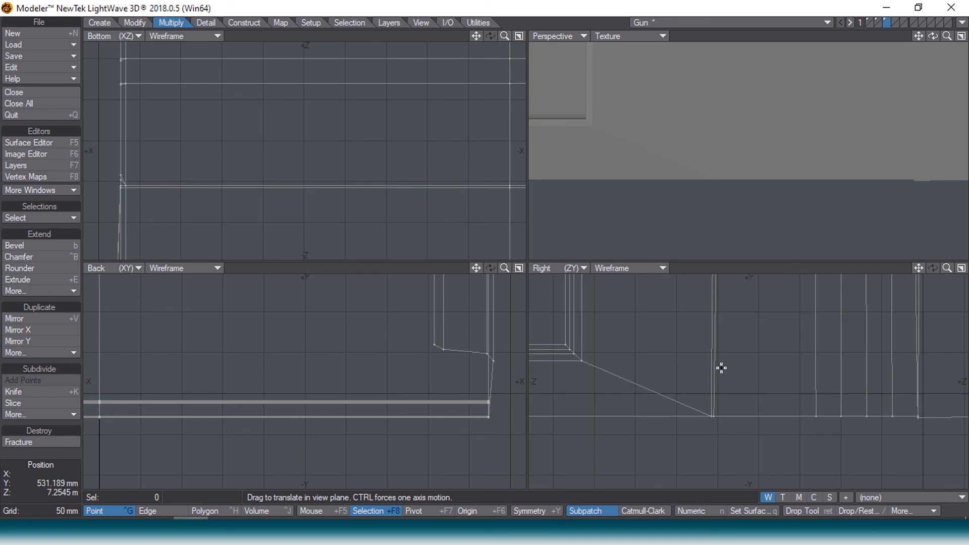
alt+drag(779, 353, 737, 496)
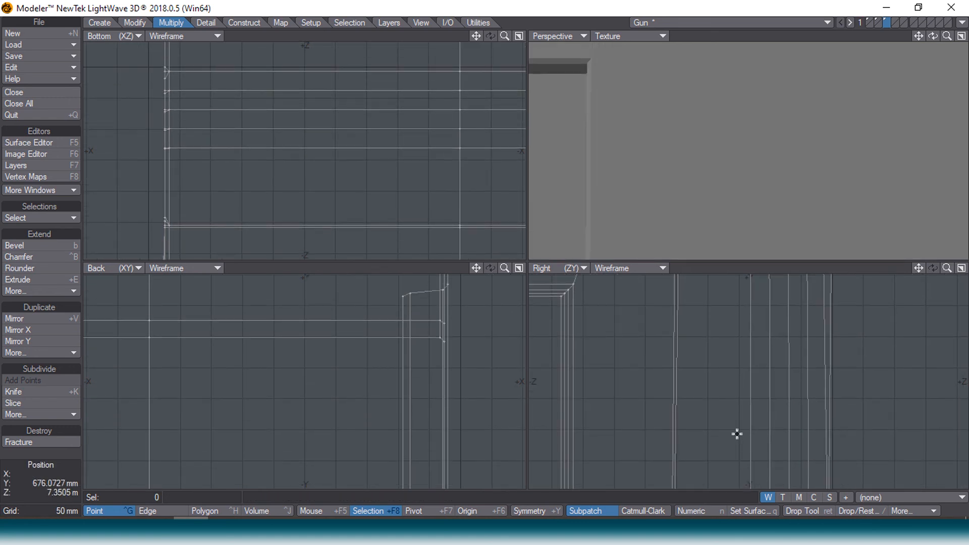
scroll(735, 435, down, 6)
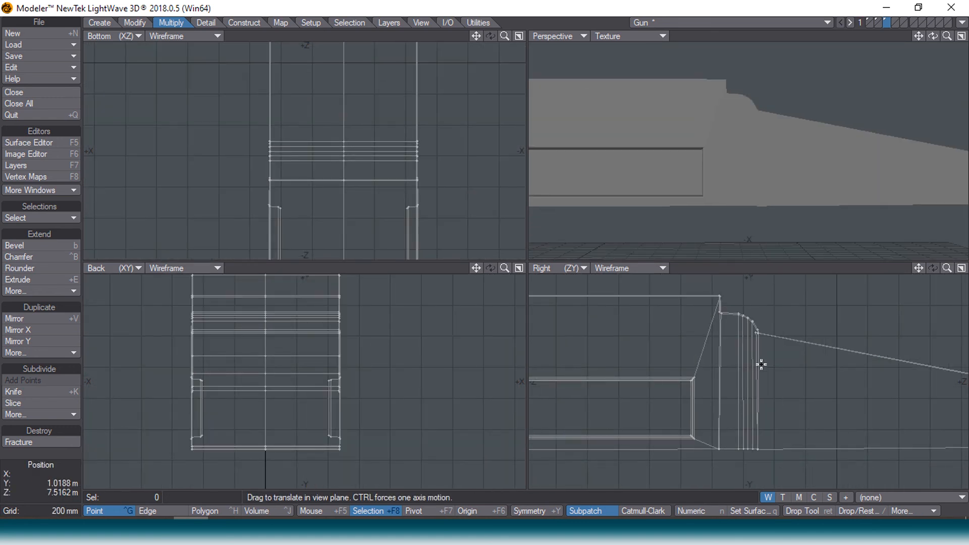
scroll(737, 318, up, 6)
scroll(661, 339, down, 6)
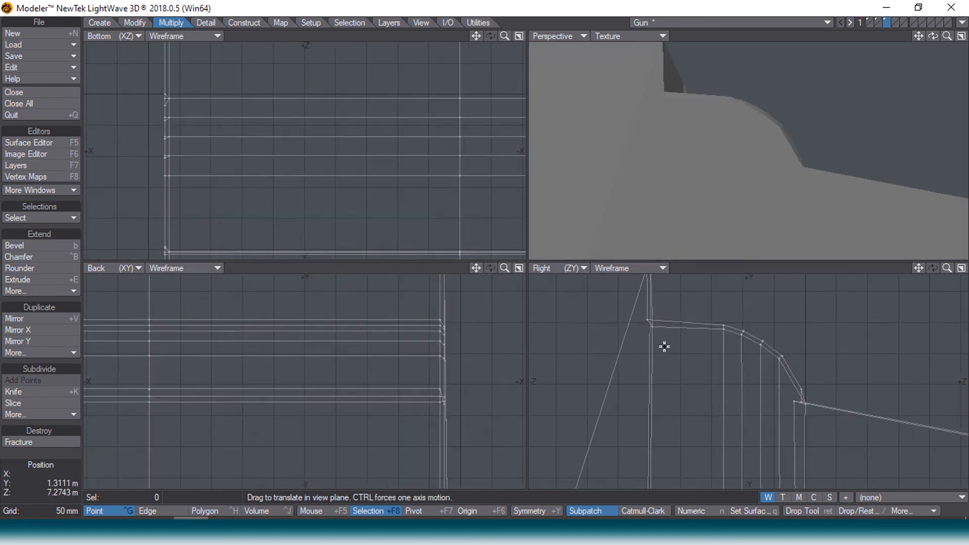
scroll(787, 377, down, 4)
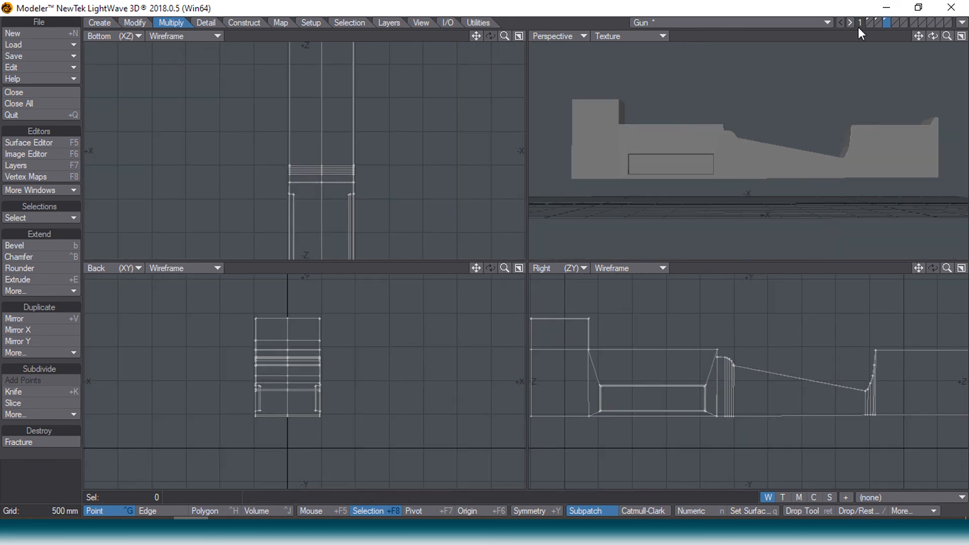
mouse_move(932, 36)
mouse_down()
mouse_move(868, 42)
mouse_move(888, 58)
mouse_move(909, 23)
mouse_move(934, 36)
mouse_up()
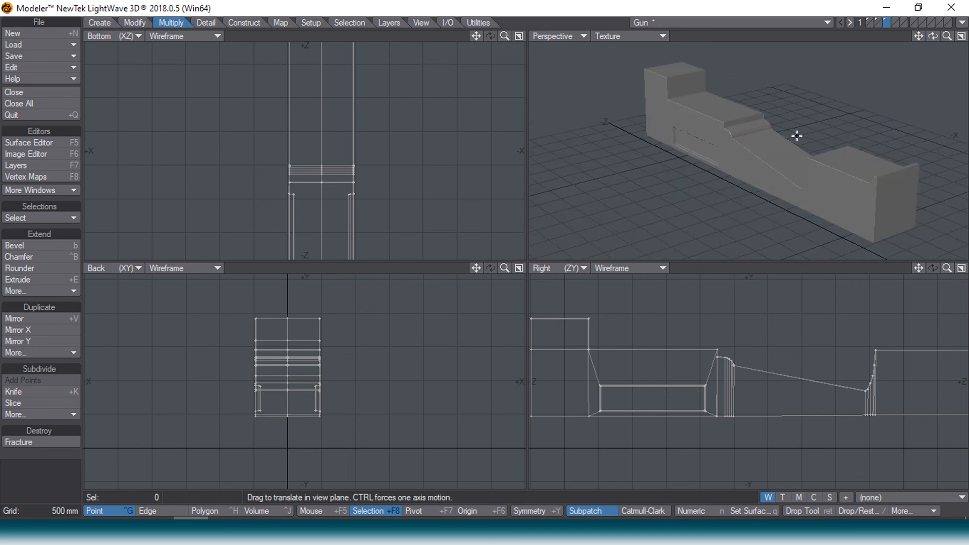